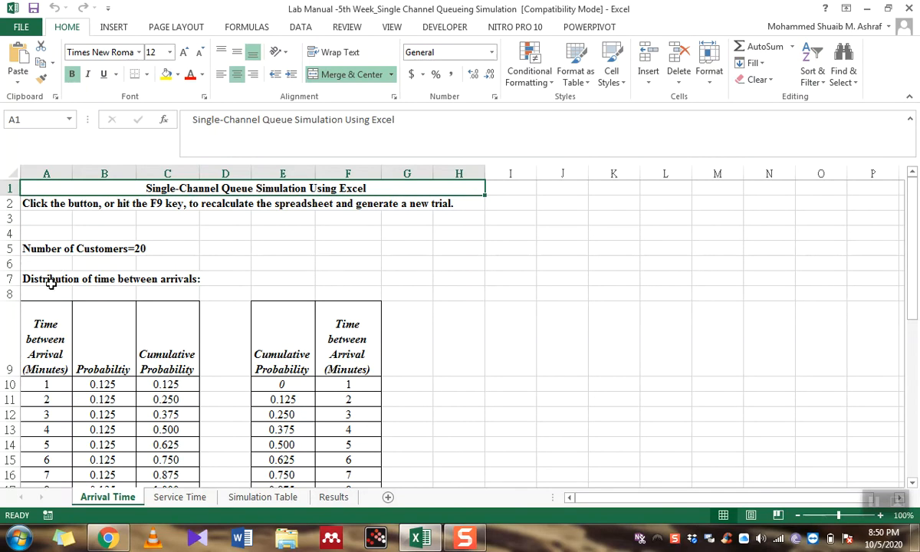
Examine the time-between-arrivals distribution table from the heading in A7 down through the rows of column A
{"action": "left_click", "coordinate": [50, 283]}
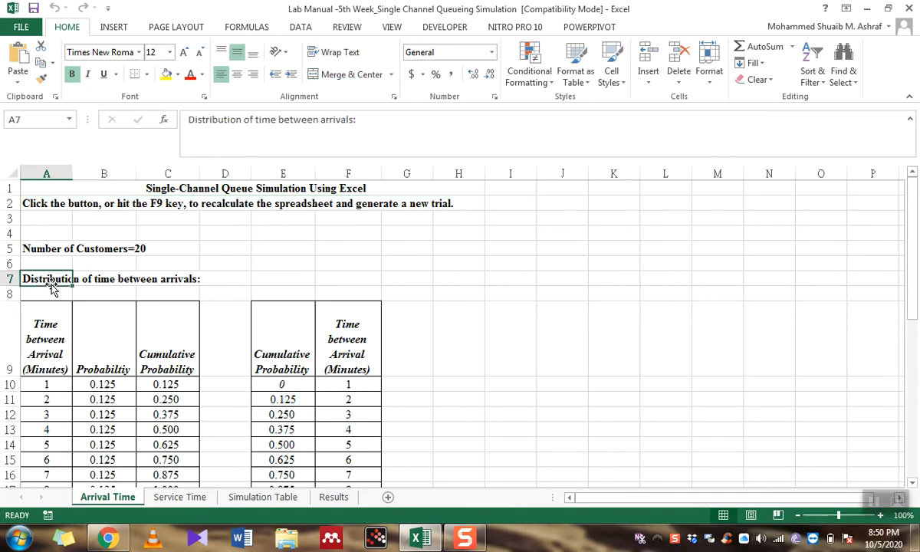
{"action": "key", "text": "Down"}
{"action": "key", "text": "Down"}
{"action": "key", "text": "Down"}
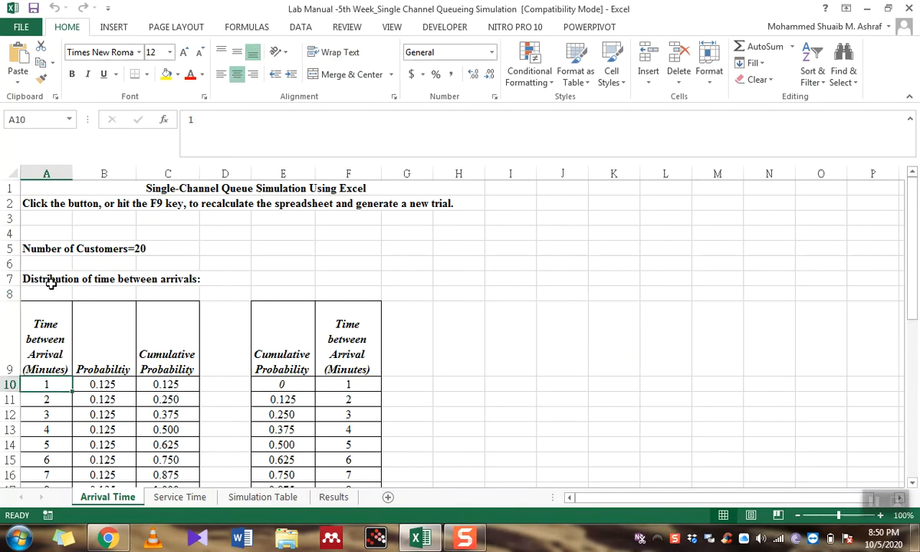
{"action": "key", "text": "Up"}
{"action": "key", "text": "Down"}
{"action": "key", "text": "Down"}
{"action": "key", "text": "Down"}
{"action": "key", "text": "Down"}
{"action": "key", "text": "Down"}
{"action": "key", "text": "Down"}
{"action": "key", "text": "Down"}
{"action": "key", "text": "Down"}
{"action": "key", "text": "Down"}
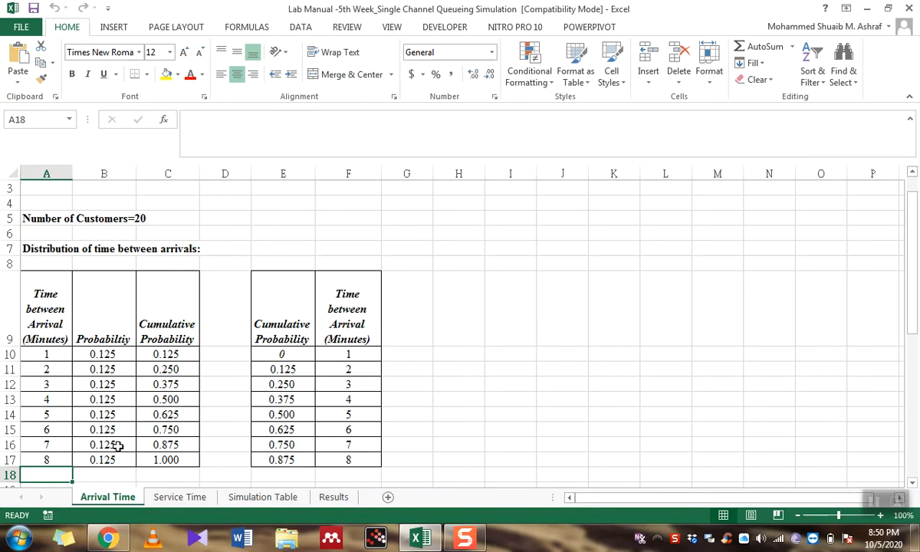
Enter the formula =B10 in C10 as the first cumulative probability of the arrival distribution
{"action": "left_click", "coordinate": [184, 343]}
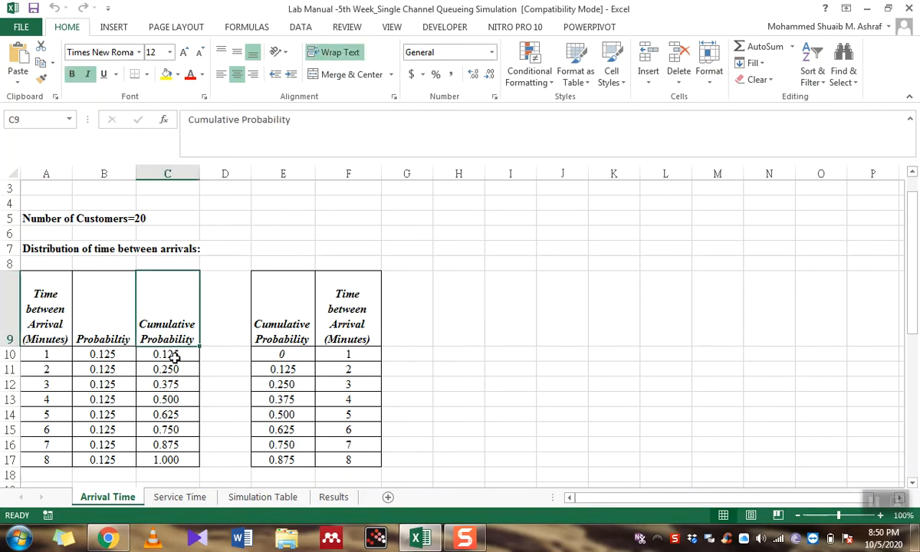
{"action": "left_click", "coordinate": [176, 355]}
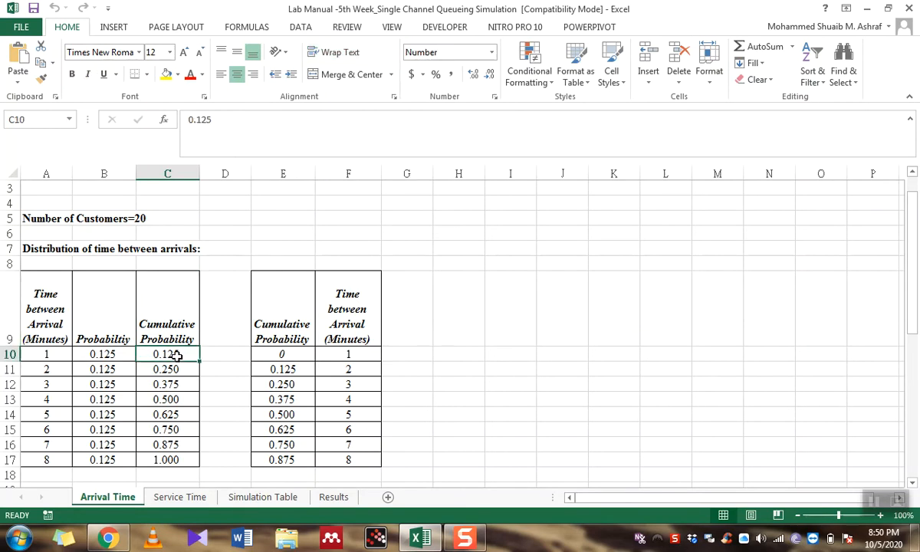
{"action": "type", "text": "="}
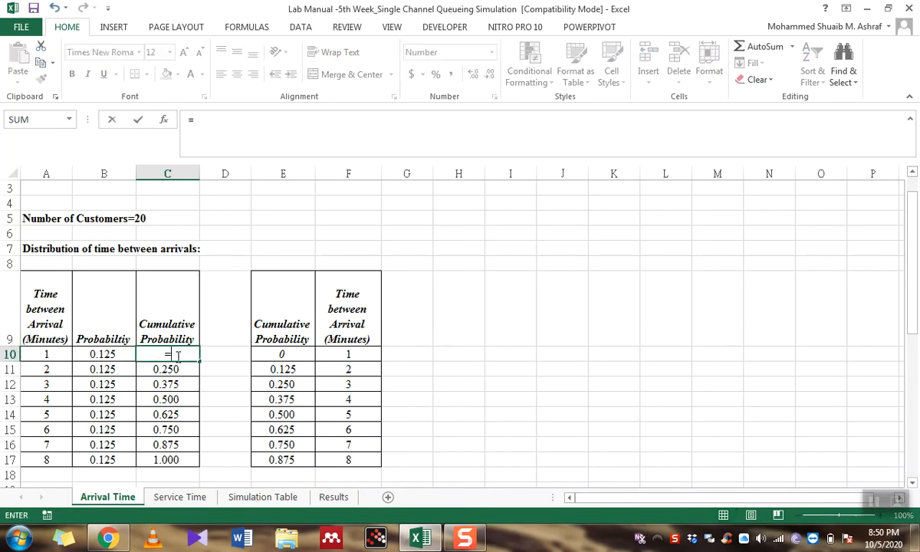
{"action": "left_click", "coordinate": [80, 358]}
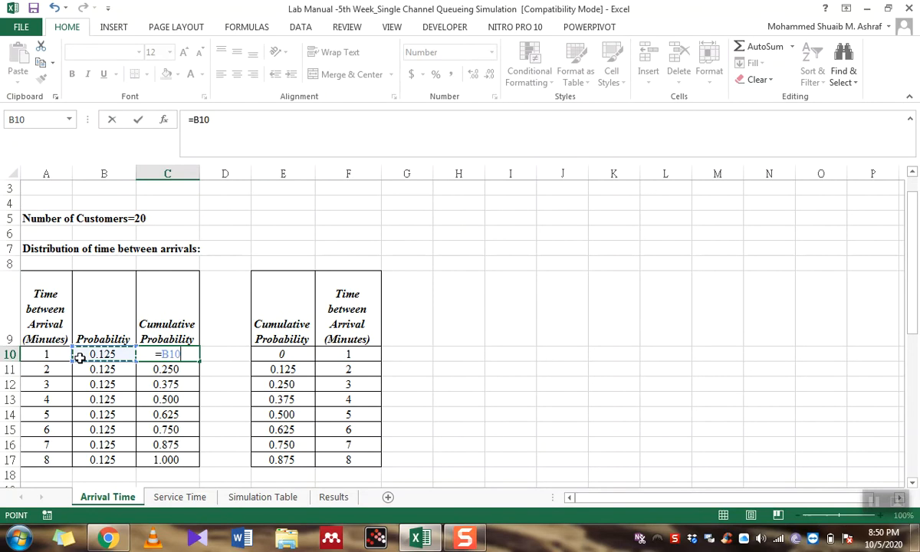
{"action": "key", "text": "Return"}
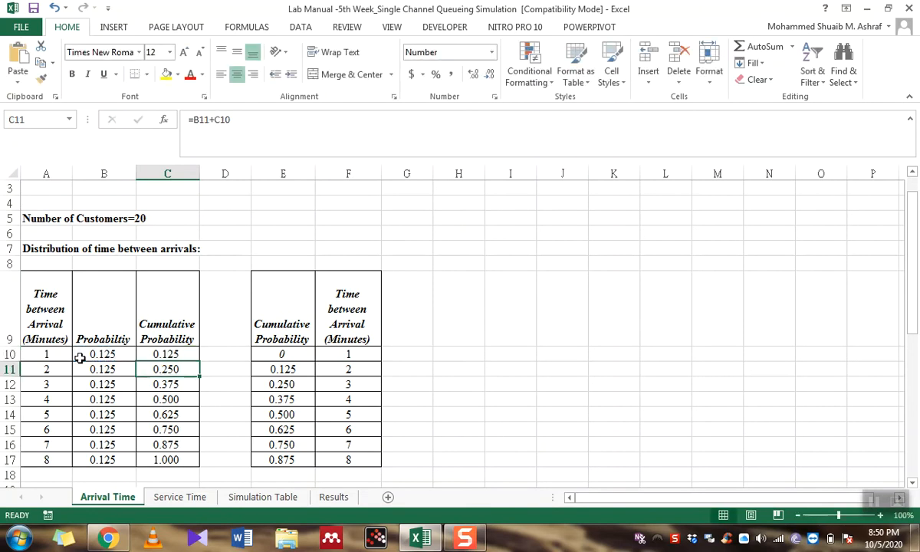
Enter the formula =C10+B11 in C11 to add the second probability to the cumulative probability above
{"action": "type", "text": "="}
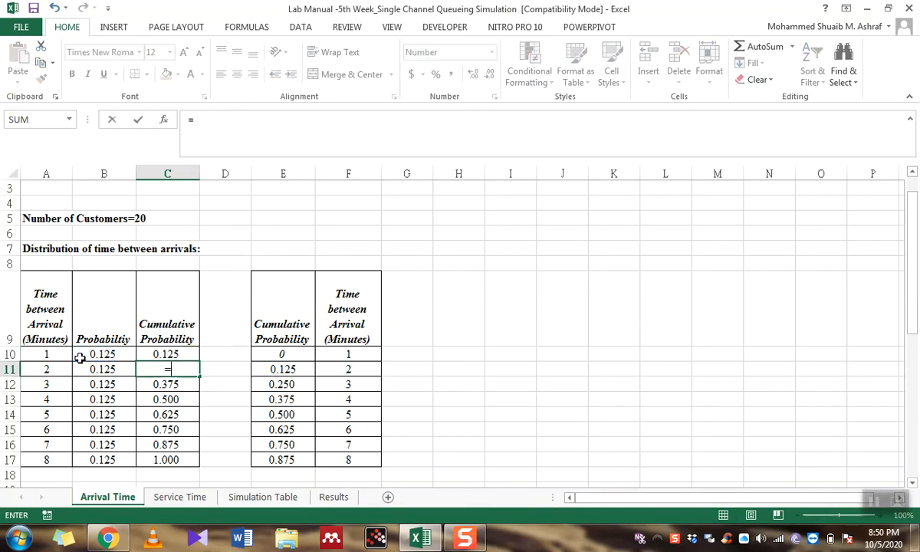
{"action": "left_click", "coordinate": [177, 354]}
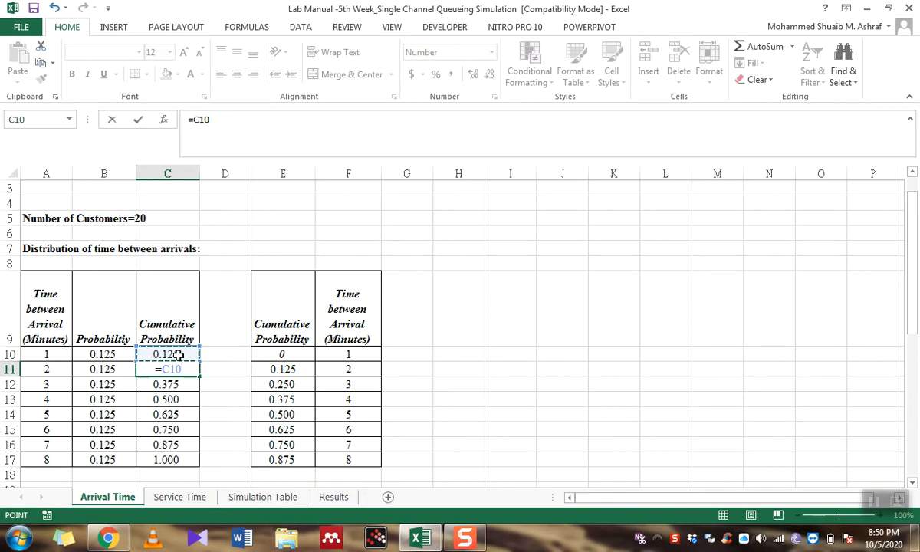
{"action": "type", "text": "+"}
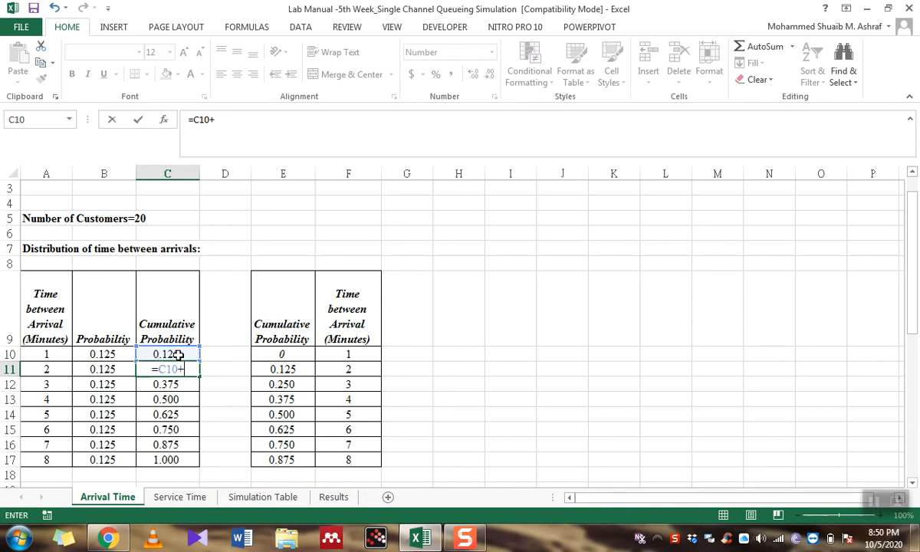
{"action": "left_click", "coordinate": [110, 370]}
{"action": "key", "text": "Return"}
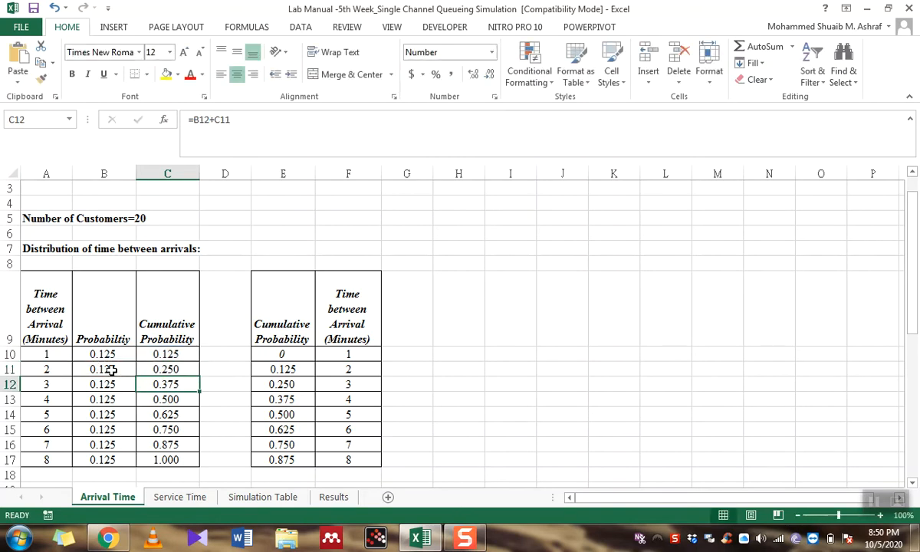
Fill the C11 cumulative probability formula down to C17 and check the copied formula in C12
{"action": "left_click", "coordinate": [196, 368]}
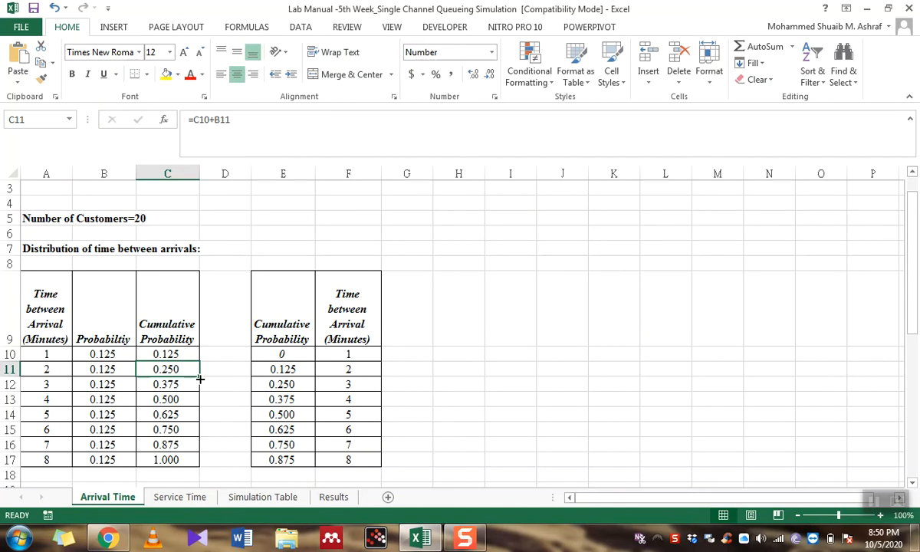
{"action": "left_click_drag", "start_coordinate": [199, 378], "coordinate": [198, 450]}
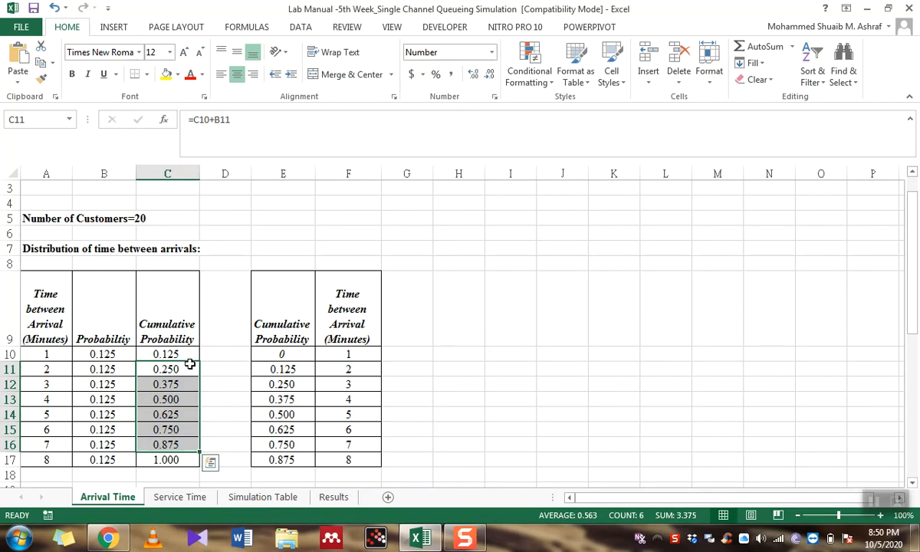
{"action": "left_click", "coordinate": [190, 367]}
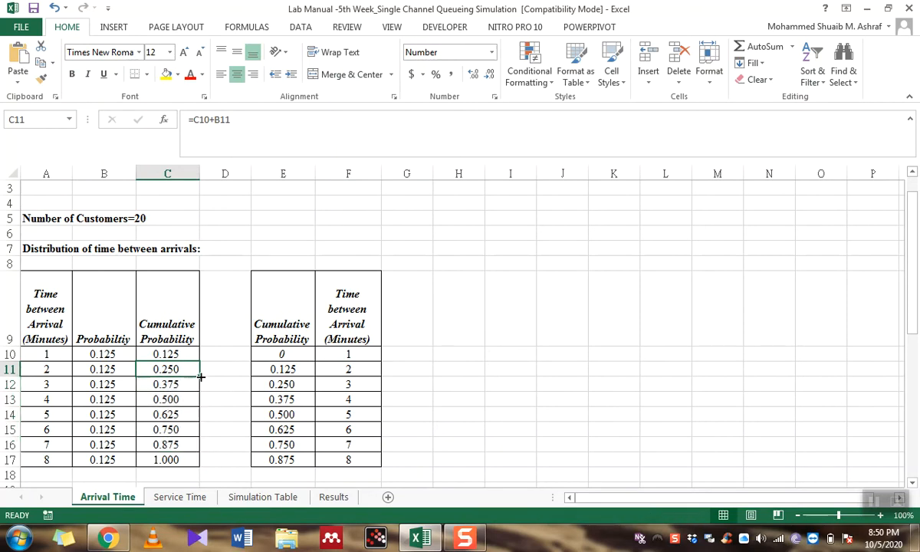
{"action": "left_click_drag", "start_coordinate": [200, 377], "coordinate": [192, 459]}
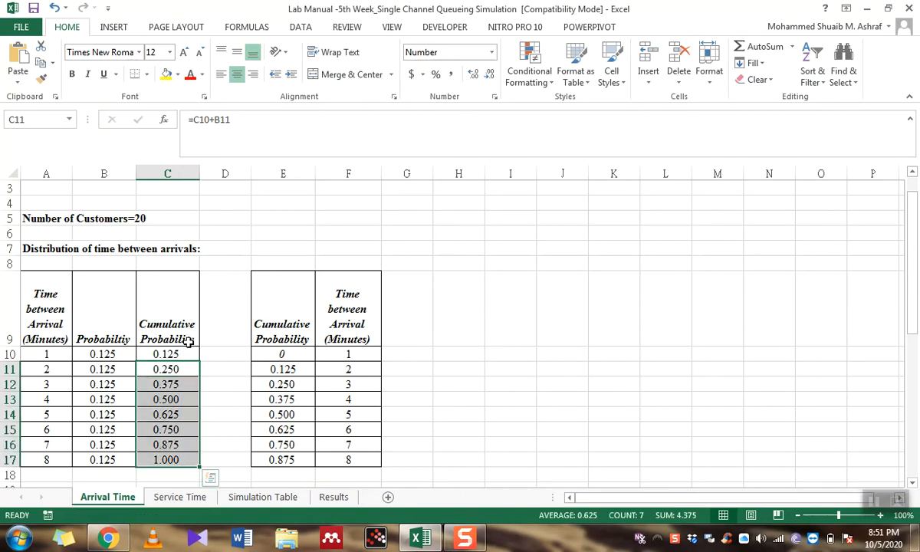
{"action": "left_click", "coordinate": [178, 382]}
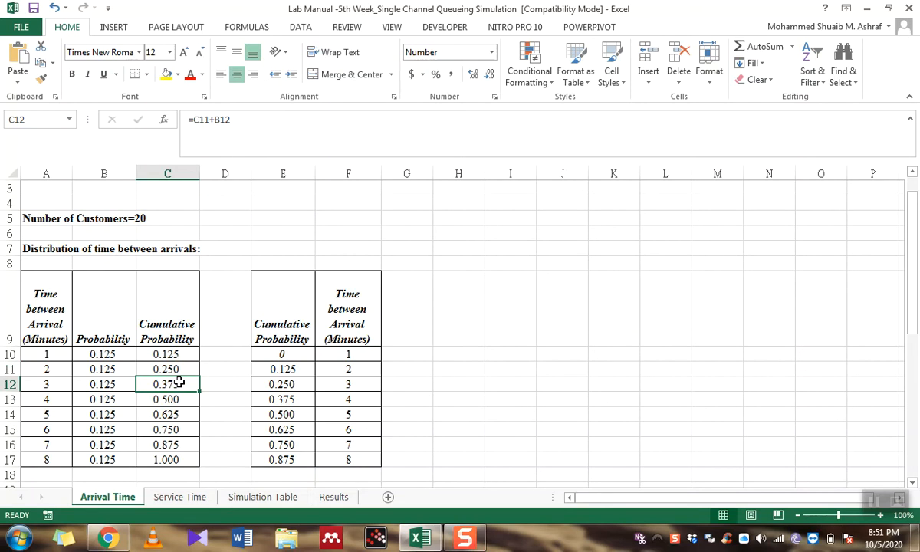
{"action": "left_click", "coordinate": [280, 285]}
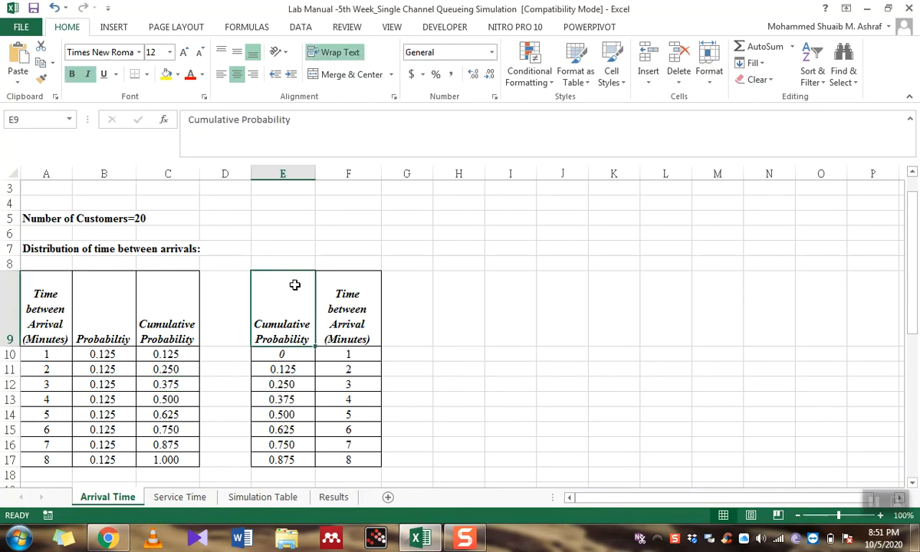
{"action": "left_click_drag", "start_coordinate": [294, 285], "coordinate": [345, 371]}
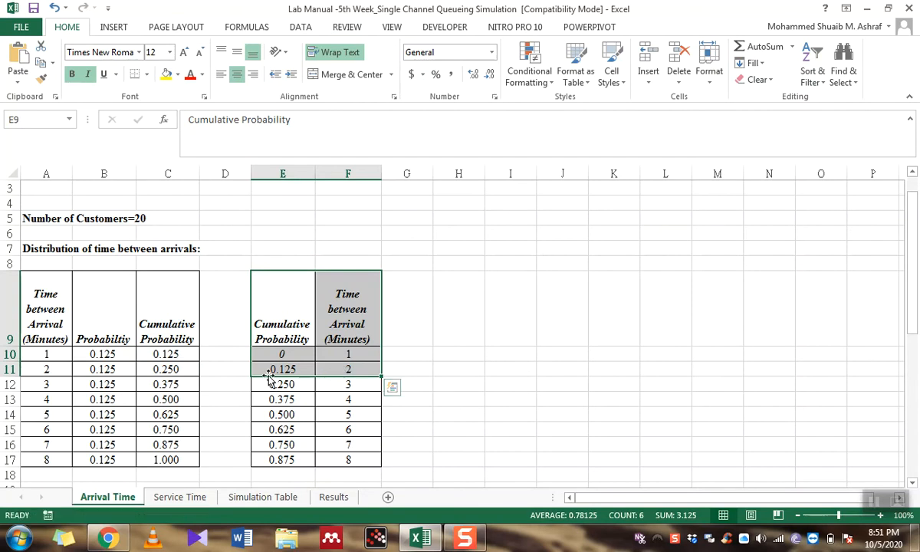
{"action": "left_click", "coordinate": [290, 357]}
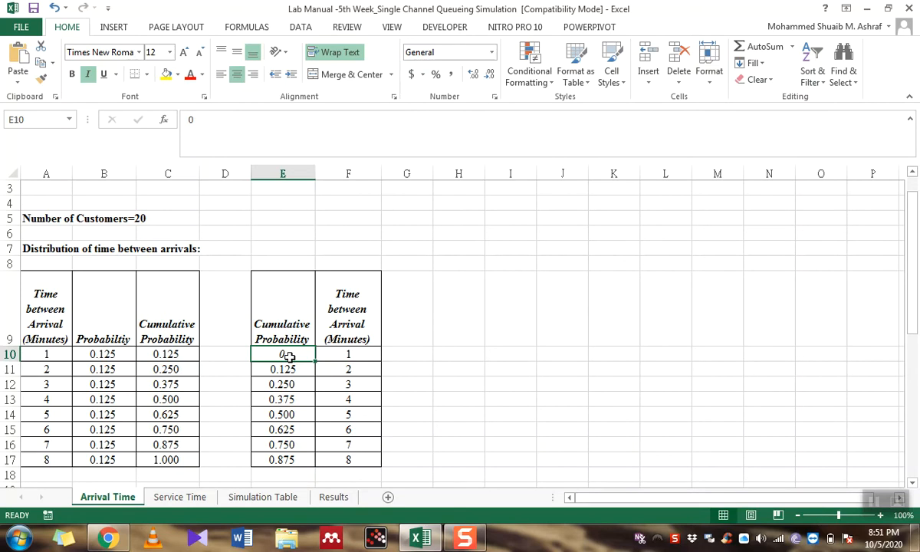
{"action": "left_click", "coordinate": [297, 371]}
{"action": "type", "text": "="}
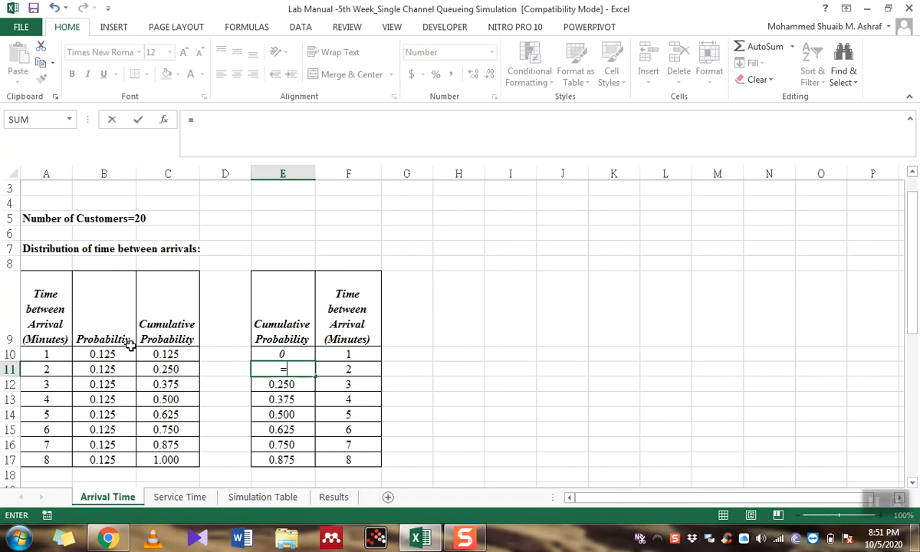
{"action": "left_click", "coordinate": [183, 354]}
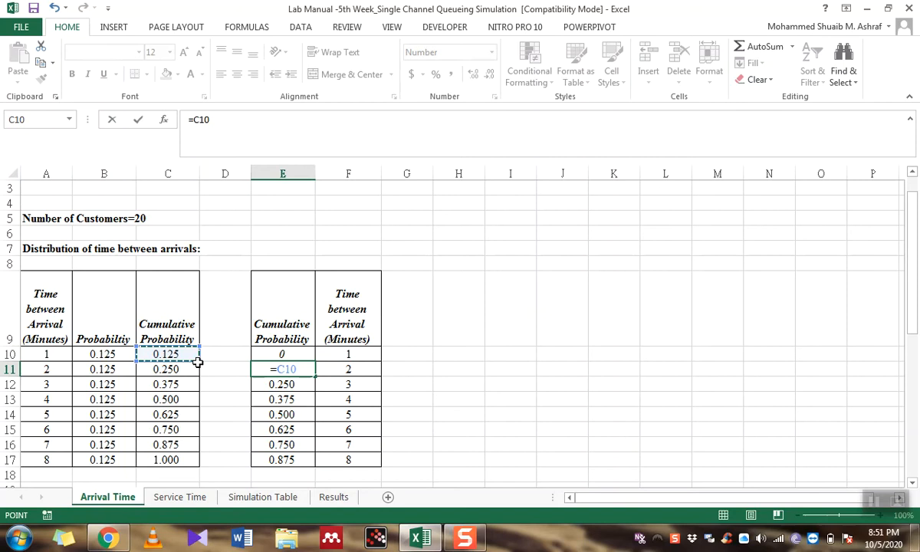
{"action": "left_click_drag", "start_coordinate": [191, 355], "coordinate": [200, 400]}
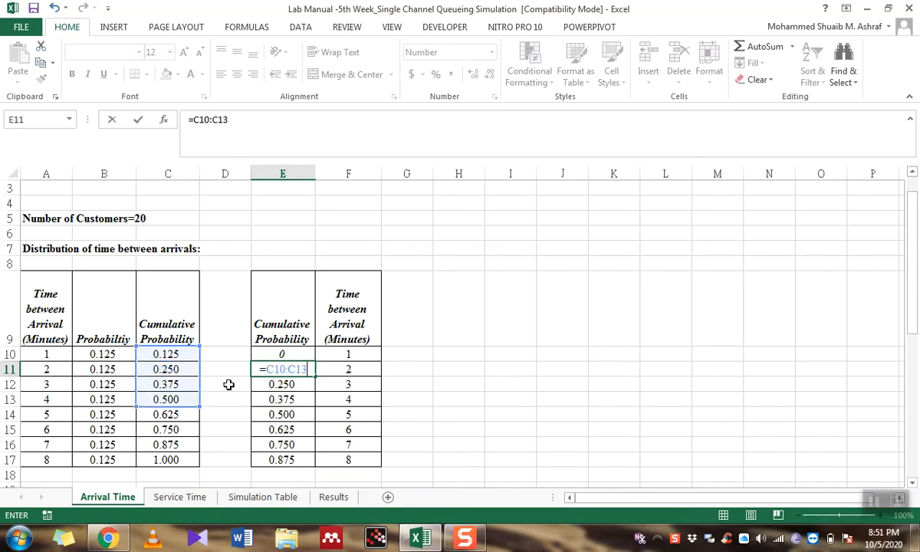
{"action": "key", "text": "Escape"}
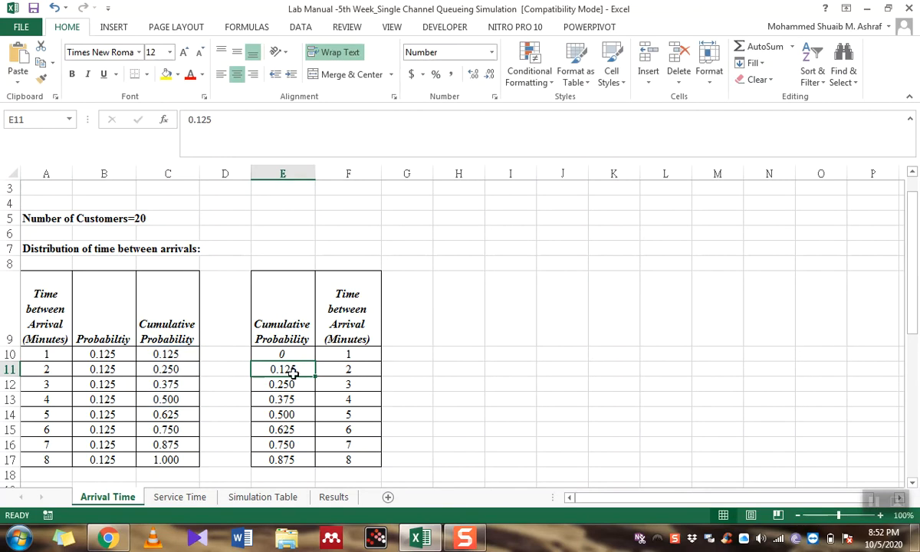
{"action": "type", "text": "="}
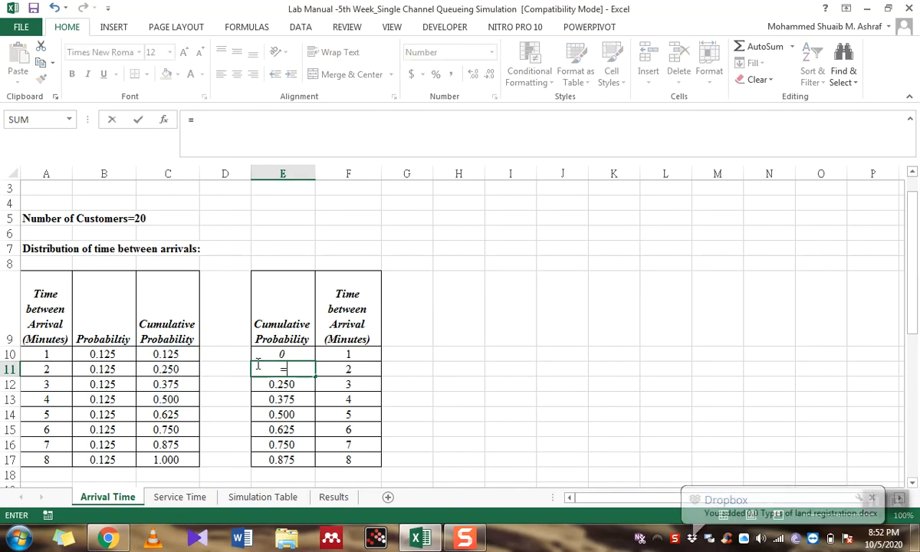
{"action": "left_click", "coordinate": [170, 353]}
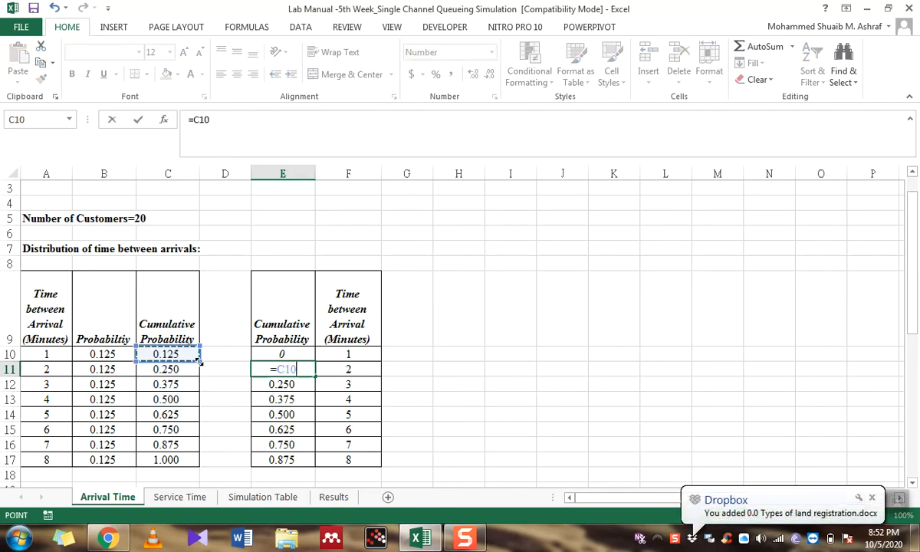
{"action": "left_click_drag", "start_coordinate": [173, 354], "coordinate": [197, 450]}
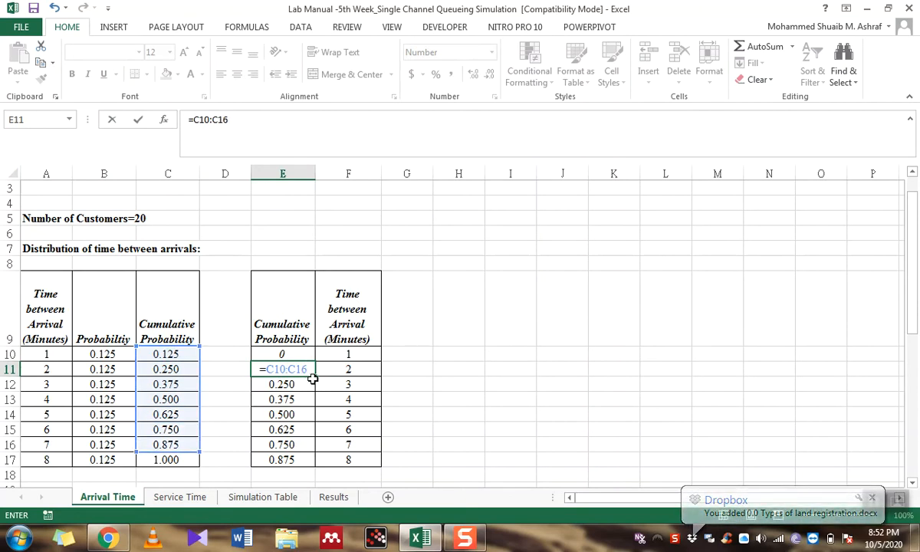
{"action": "key", "text": "Escape"}
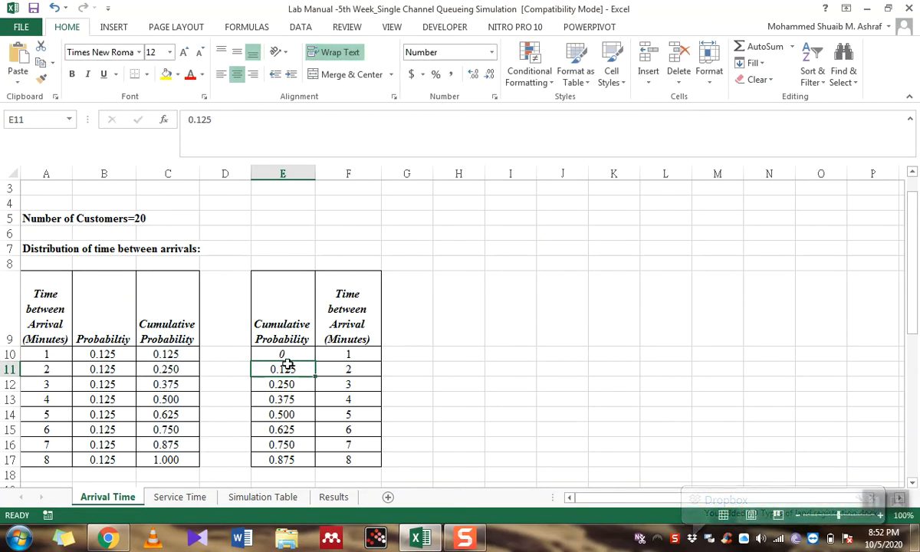
{"action": "type", "text": "="}
{"action": "left_click", "coordinate": [192, 358]}
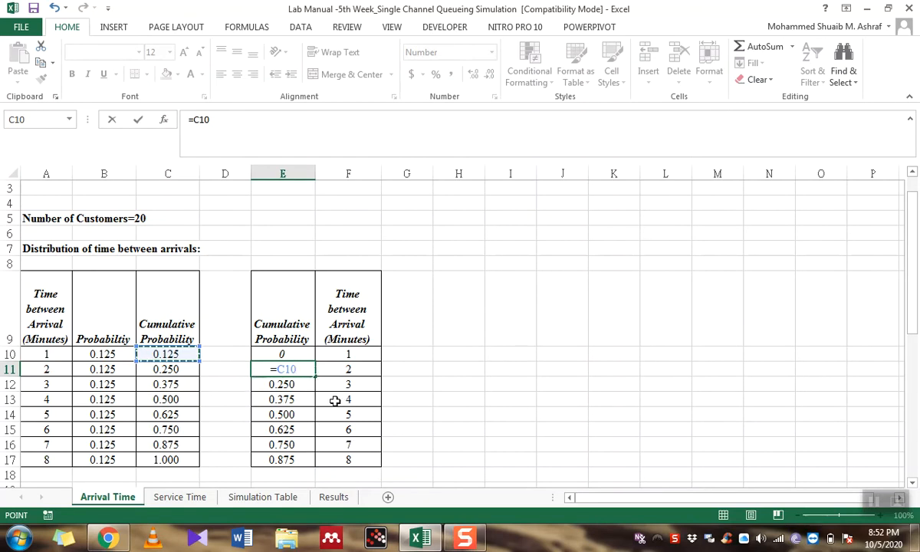
{"action": "key", "text": "ctrl+Return"}
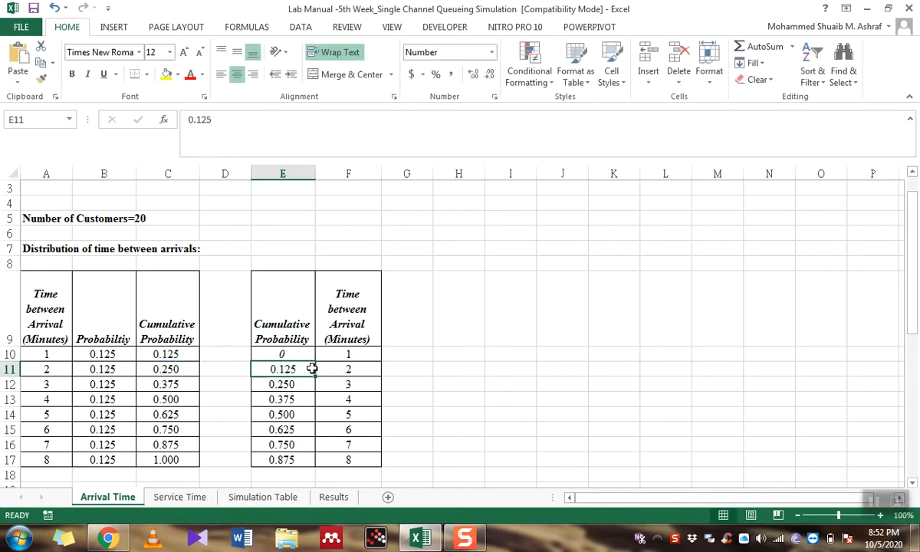
Enter =C10 in E11, fill it down to E17 for the lookup table's cumulative probabilities, and check the copied formulas
{"action": "type", "text": "="}
{"action": "left_click", "coordinate": [152, 354]}
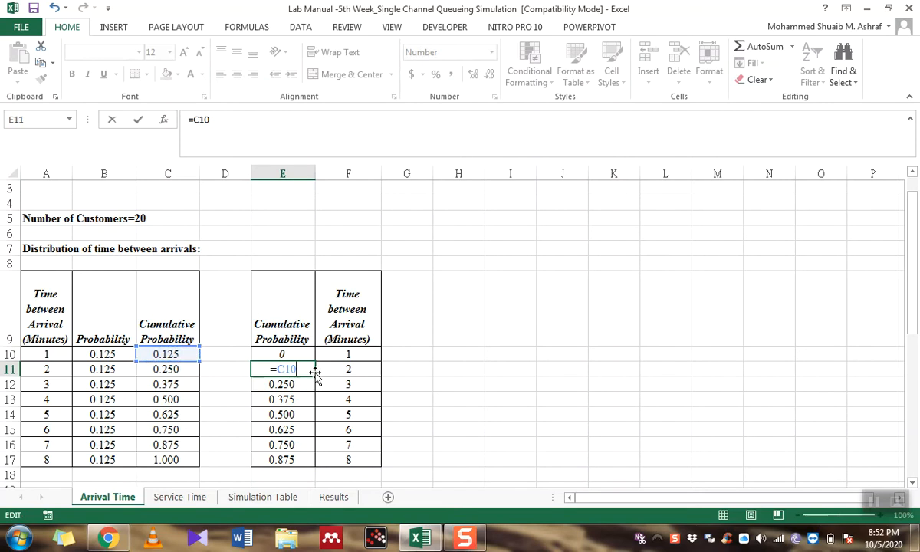
{"action": "key", "text": "ctrl+Return"}
{"action": "left_click_drag", "start_coordinate": [315, 375], "coordinate": [314, 467]}
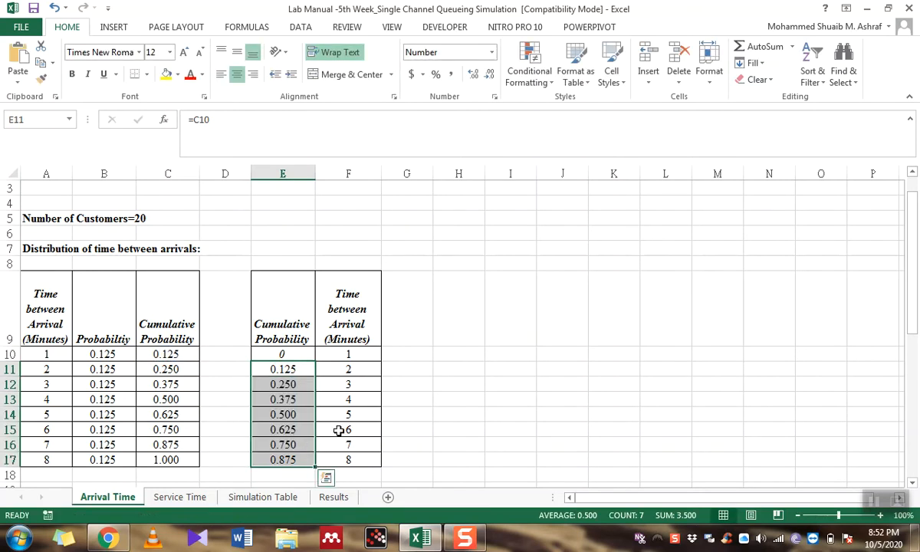
{"action": "left_click", "coordinate": [285, 429]}
{"action": "left_click", "coordinate": [297, 458]}
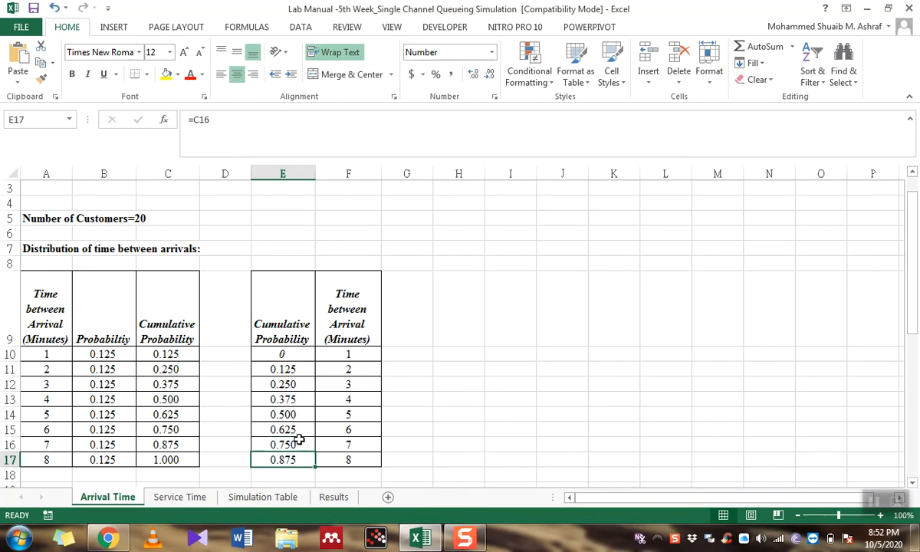
{"action": "left_click", "coordinate": [298, 441]}
{"action": "left_click", "coordinate": [295, 429]}
{"action": "left_click", "coordinate": [300, 413]}
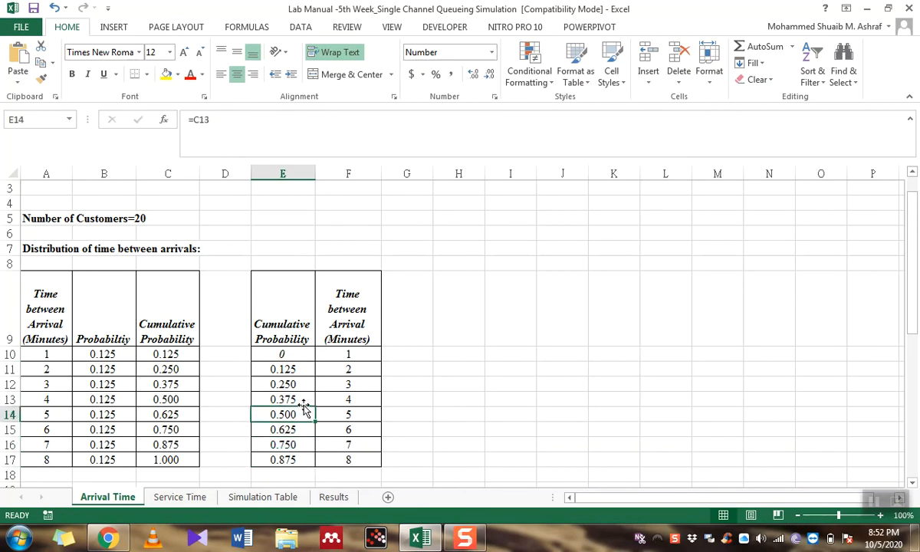
{"action": "scroll", "coordinate": [303, 409], "scroll_direction": "down", "scroll_amount": 3}
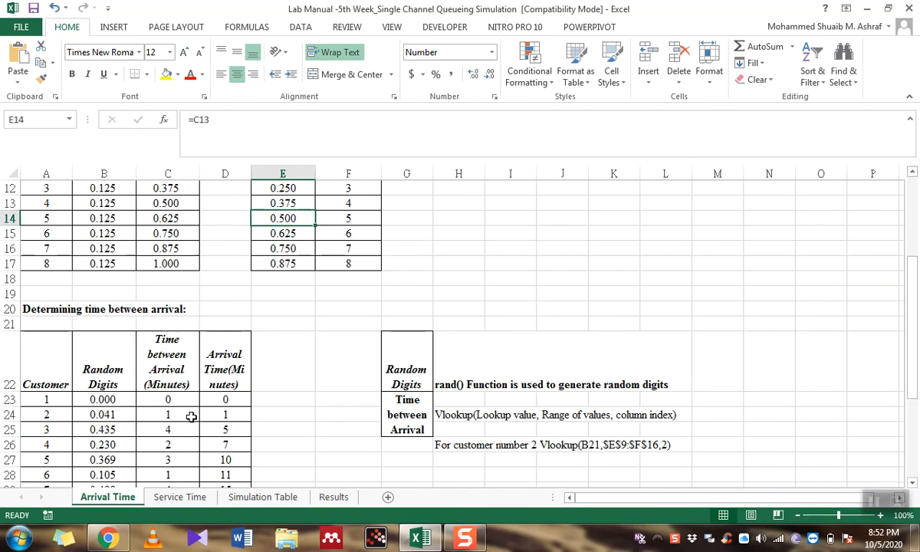
Review the heading and the Customer, Random Digits, Time between Arrival and Arrival Time columns of the time between arrival table
{"action": "left_click", "coordinate": [58, 311]}
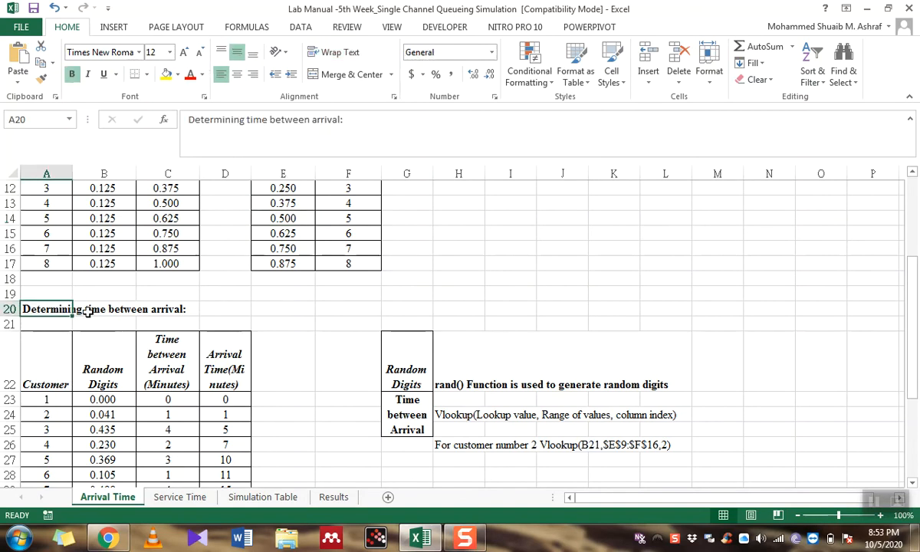
{"action": "left_click", "coordinate": [112, 310]}
{"action": "left_click", "coordinate": [138, 307]}
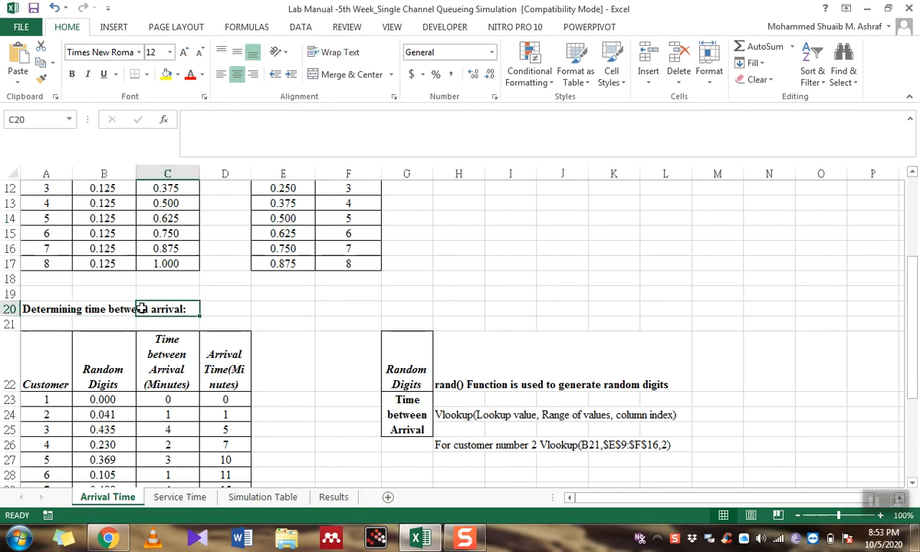
{"action": "left_click", "coordinate": [52, 396]}
{"action": "scroll", "coordinate": [67, 330], "scroll_direction": "down", "scroll_amount": 1}
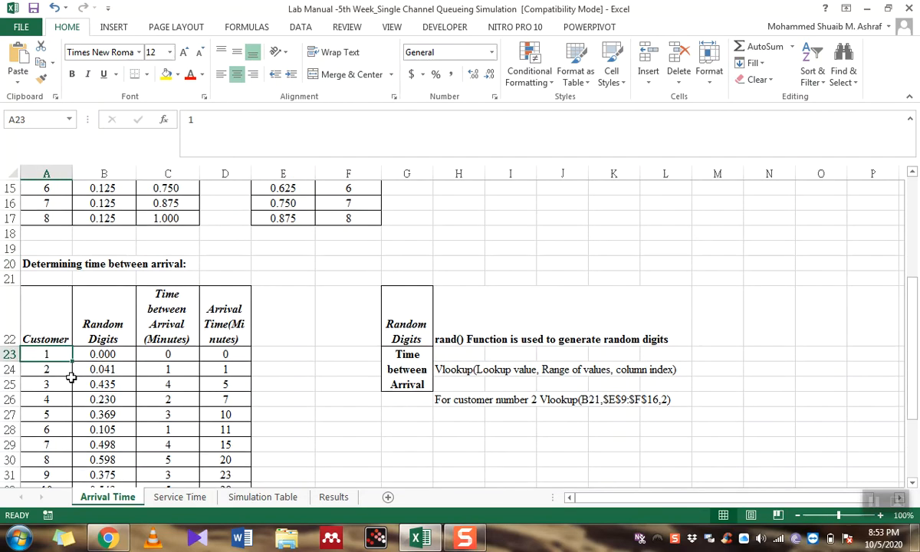
{"action": "left_click", "coordinate": [67, 325]}
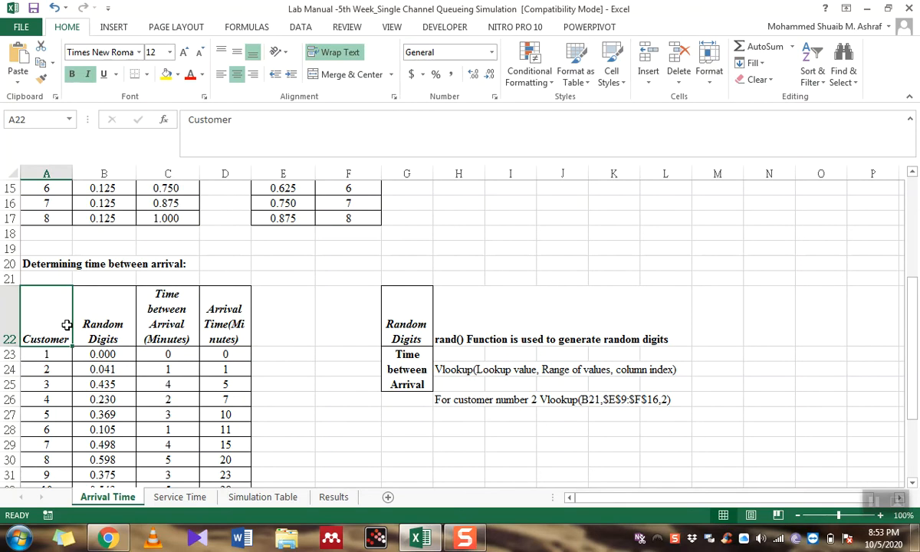
{"action": "left_click", "coordinate": [96, 299]}
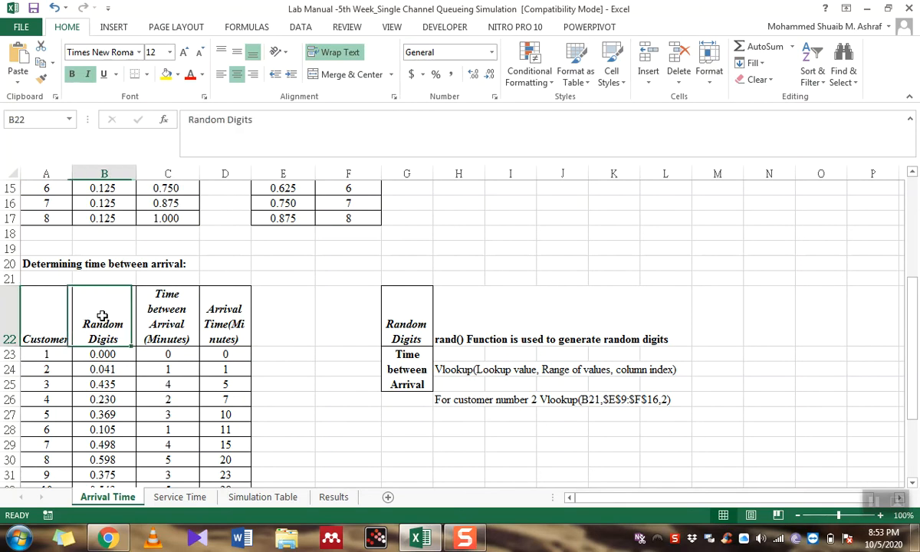
{"action": "left_click", "coordinate": [165, 296]}
{"action": "left_click", "coordinate": [222, 315]}
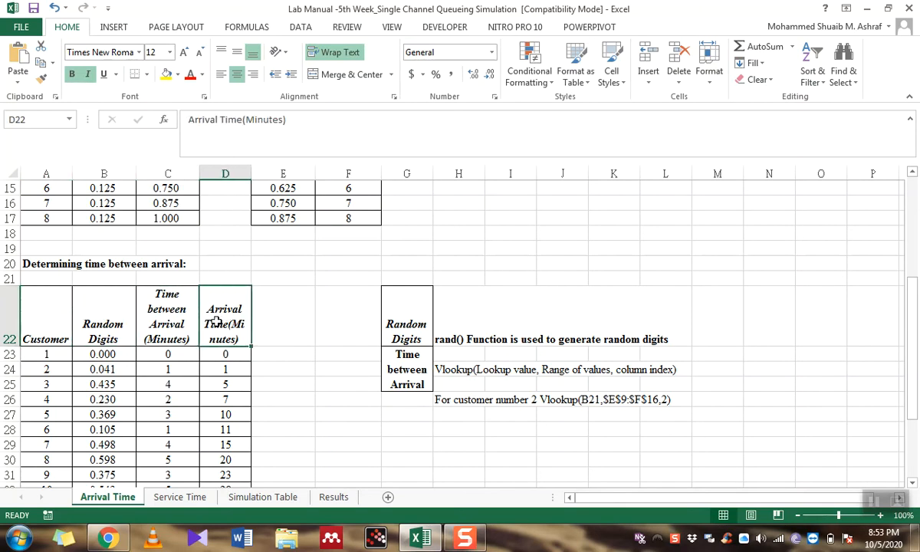
Enter the formula =A23+1 in A24 to number the second customer from the one above
{"action": "left_click", "coordinate": [64, 354]}
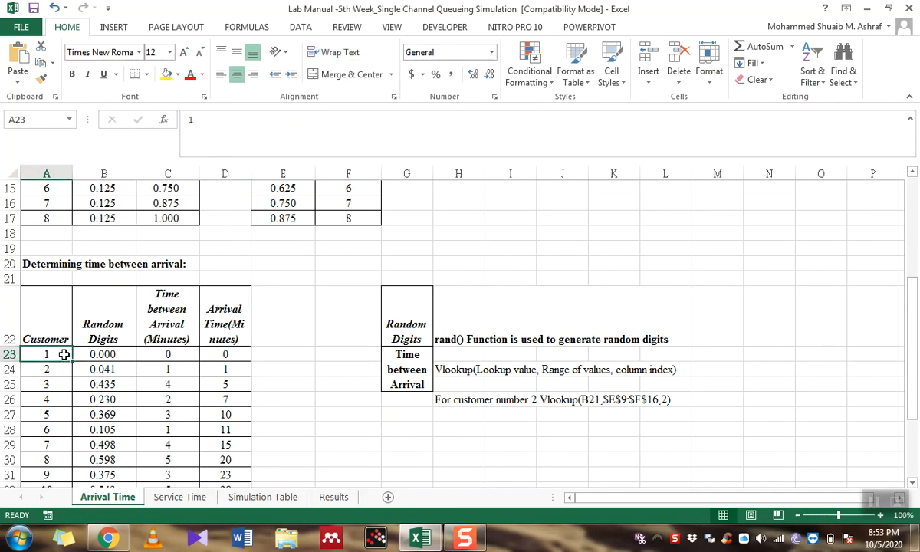
{"action": "left_click", "coordinate": [51, 368]}
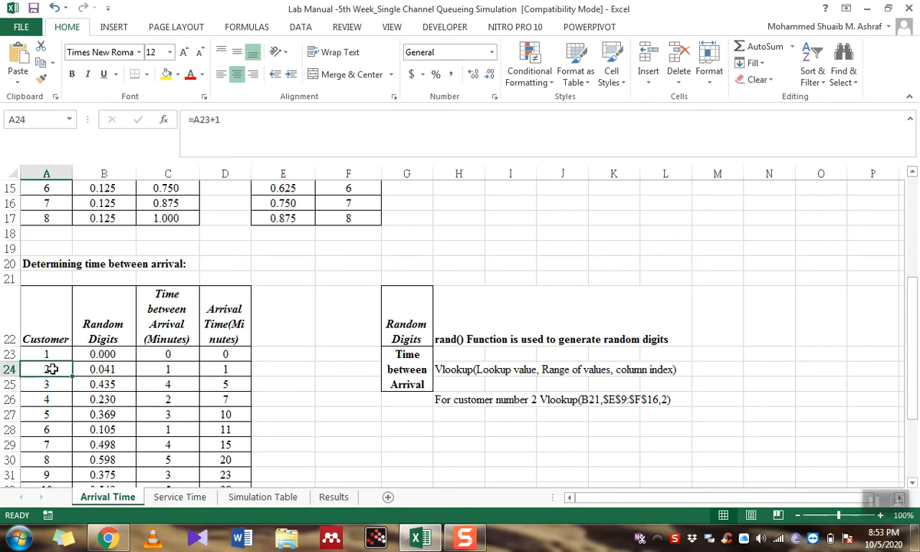
{"action": "type", "text": "="}
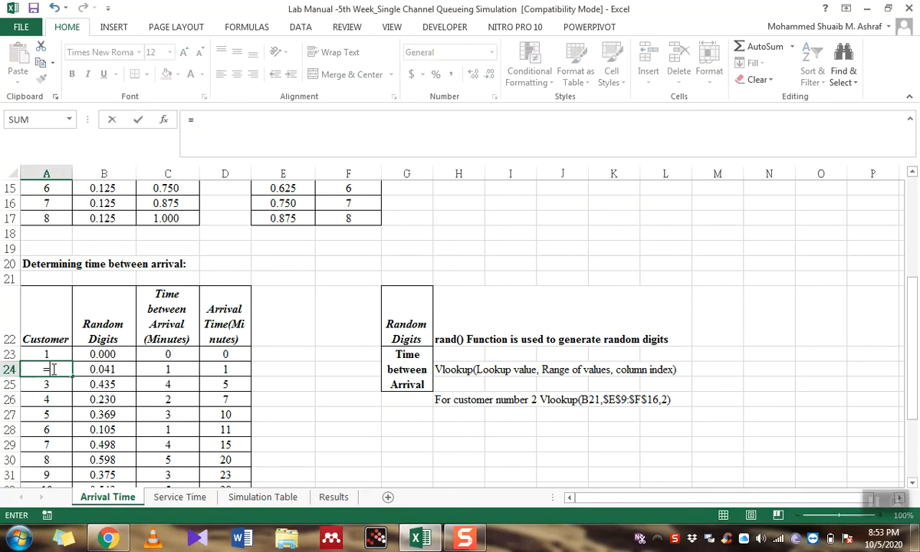
{"action": "left_click", "coordinate": [51, 355]}
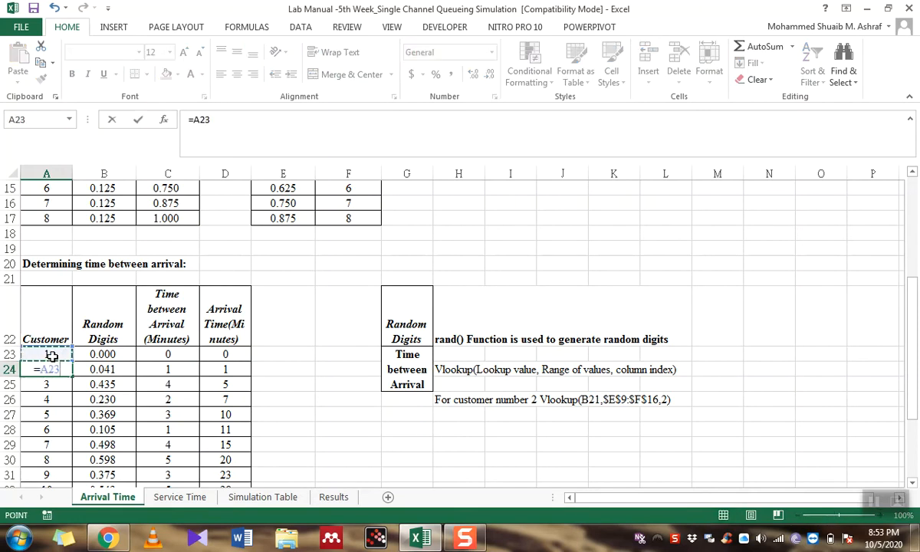
{"action": "type", "text": "+1"}
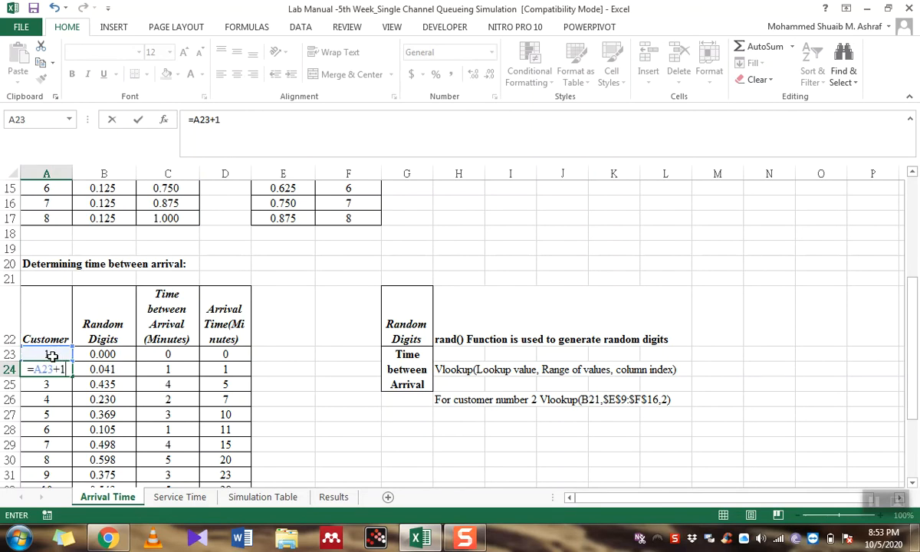
{"action": "left_click", "coordinate": [51, 355]}
Fill the A24 customer number formula down to A42 and check the copied formula in the last row
{"action": "left_click", "coordinate": [68, 368]}
{"action": "left_click_drag", "start_coordinate": [73, 379], "coordinate": [60, 448]}
{"action": "left_click", "coordinate": [62, 450]}
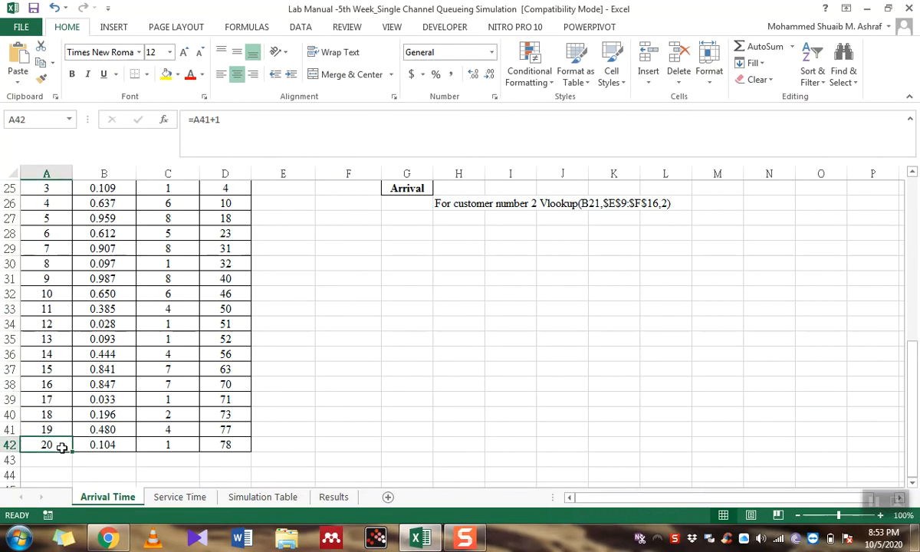
Examine the first customer's random digit and time between arrival in row 23 and the existing random digit formula in B24
{"action": "scroll", "coordinate": [65, 411], "scroll_direction": "up", "scroll_amount": 5}
{"action": "left_click", "coordinate": [103, 429]}
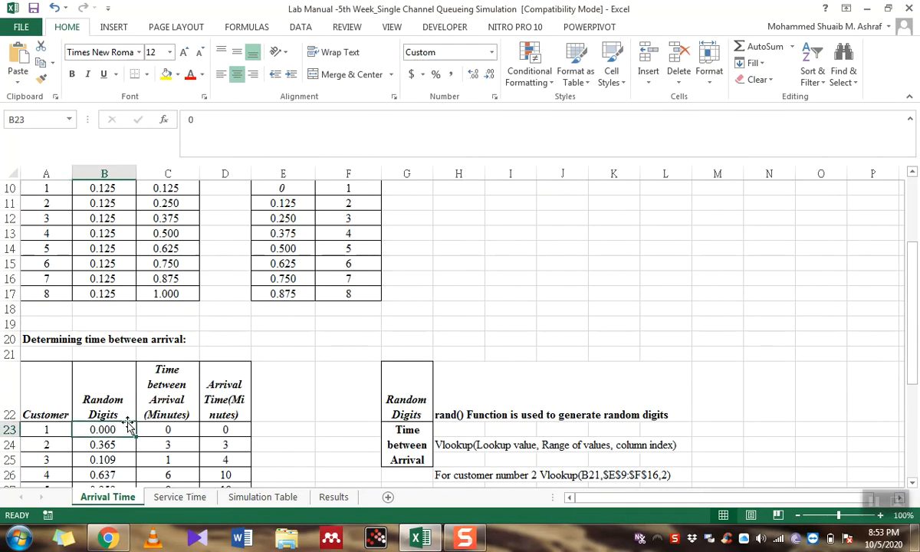
{"action": "scroll", "coordinate": [128, 427], "scroll_direction": "down", "scroll_amount": 2}
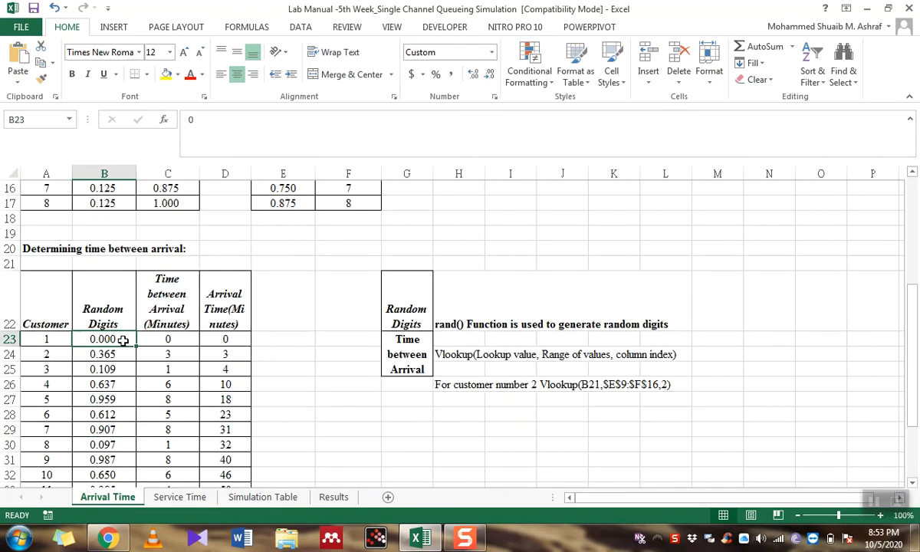
{"action": "left_click", "coordinate": [115, 354]}
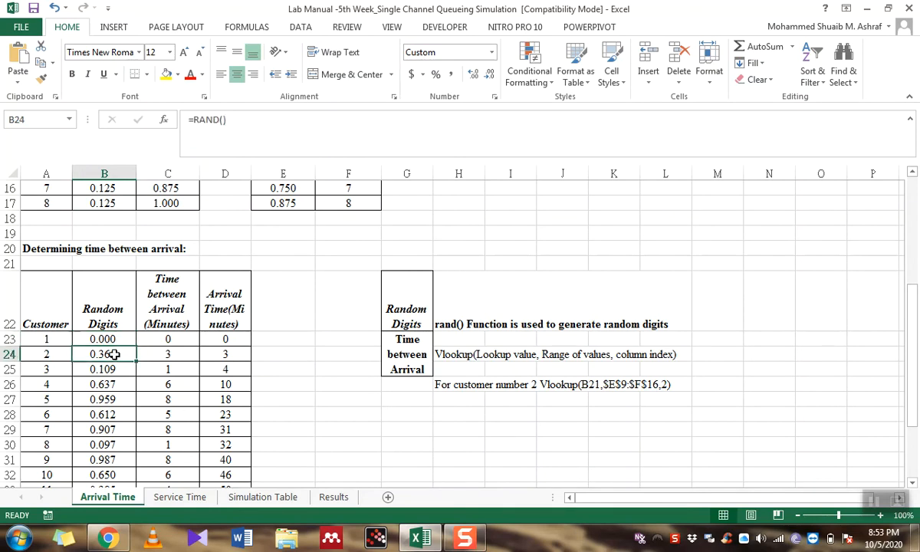
{"action": "left_click", "coordinate": [119, 339]}
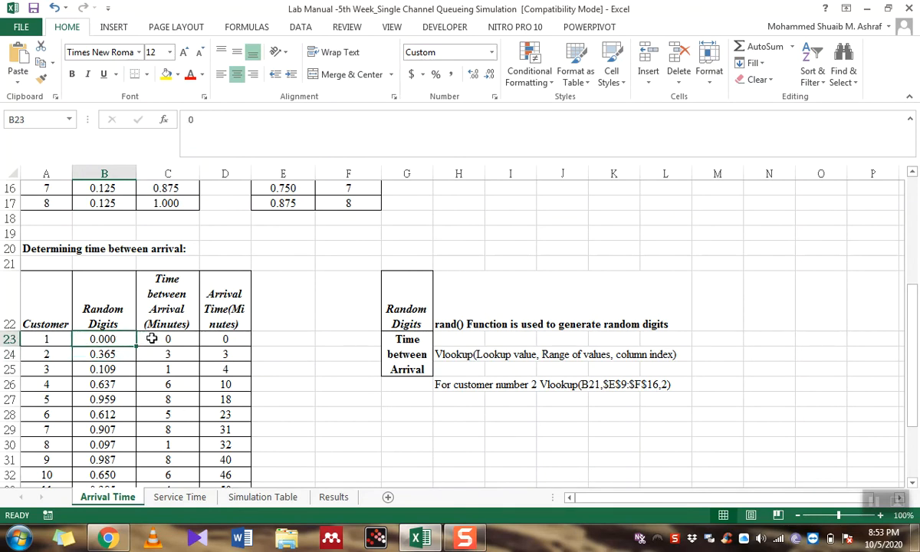
{"action": "left_click", "coordinate": [152, 338]}
{"action": "left_click", "coordinate": [106, 338]}
Enter the formula =rand() in B24 to generate the second customer's random digit
{"action": "left_click", "coordinate": [113, 354]}
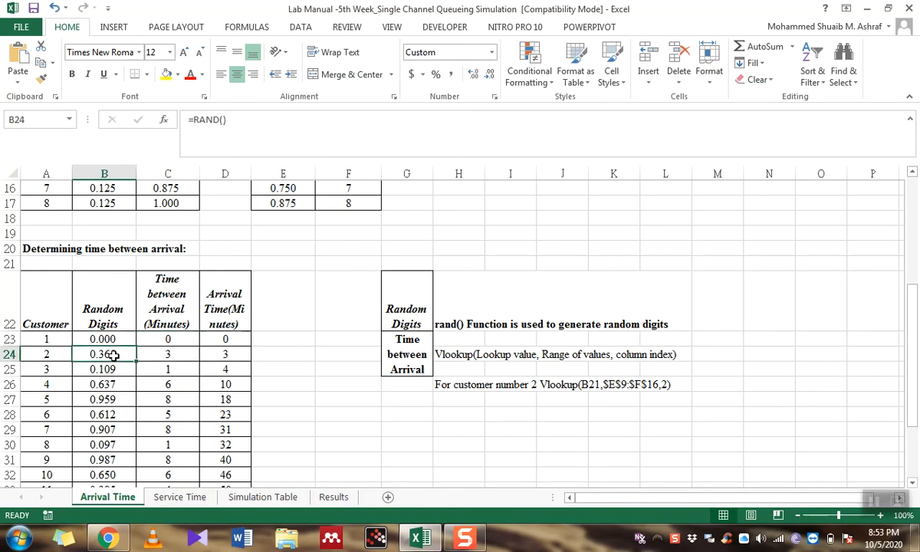
{"action": "type", "text": "="}
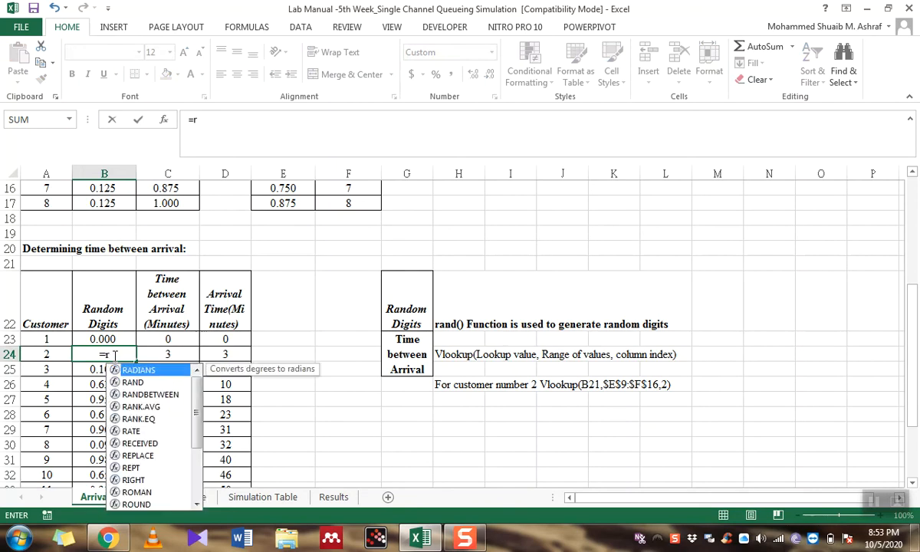
{"action": "type", "text": "ran"}
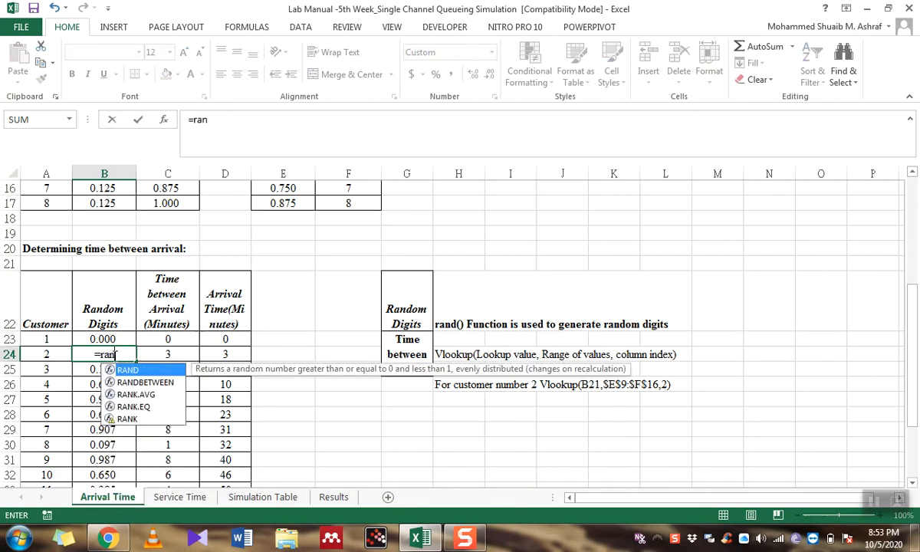
{"action": "type", "text": "d()"}
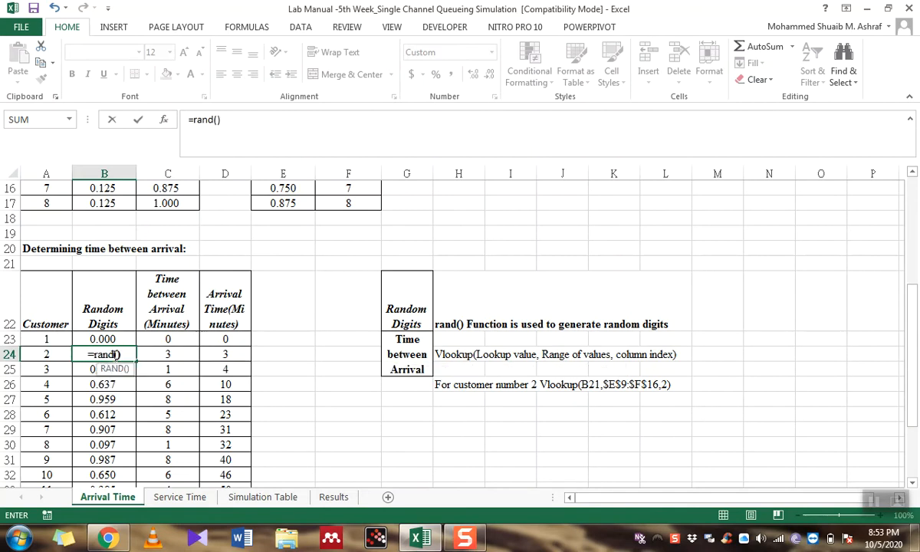
{"action": "key", "text": "Return"}
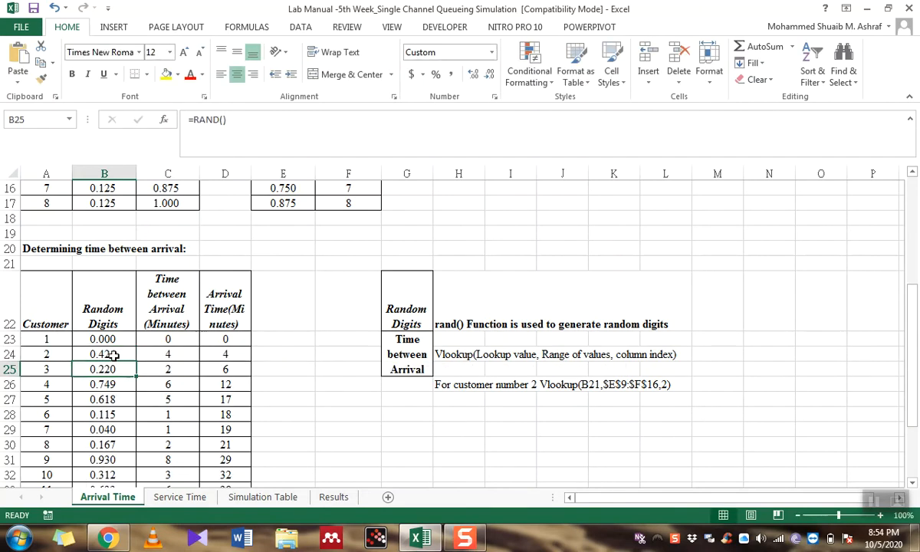
Fill the B24 random digit formula down to B41 and check the formula in B42
{"action": "left_click", "coordinate": [138, 353]}
{"action": "left_click", "coordinate": [125, 353]}
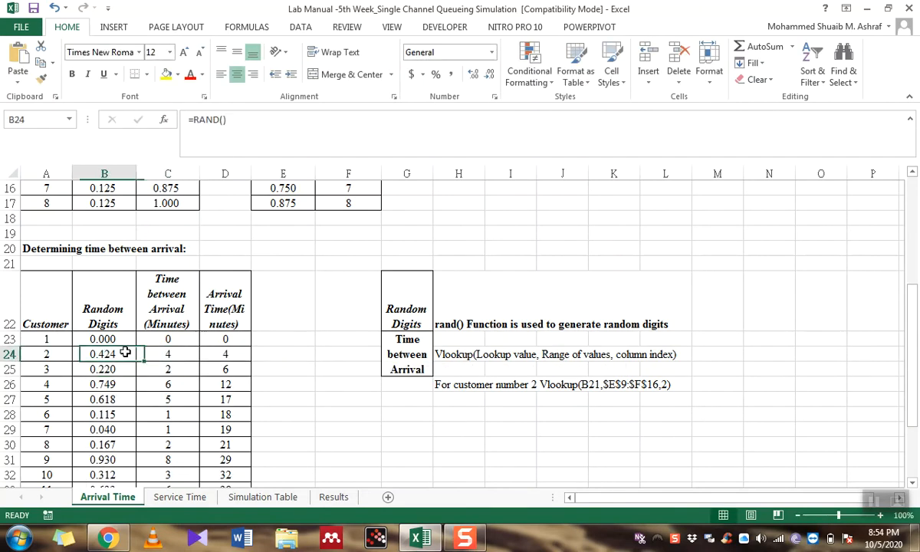
{"action": "left_click_drag", "start_coordinate": [135, 366], "coordinate": [124, 428]}
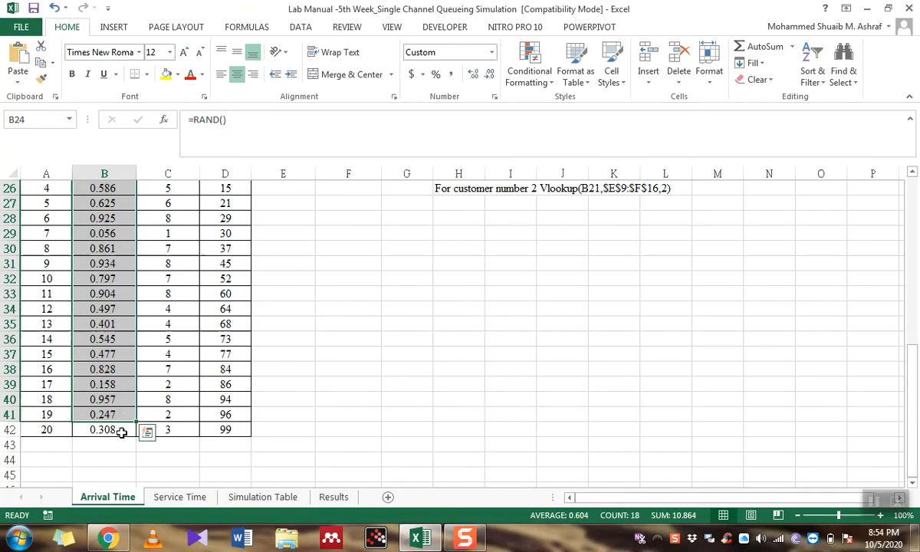
{"action": "left_click", "coordinate": [122, 428]}
{"action": "scroll", "coordinate": [122, 428], "scroll_direction": "up", "scroll_amount": 2}
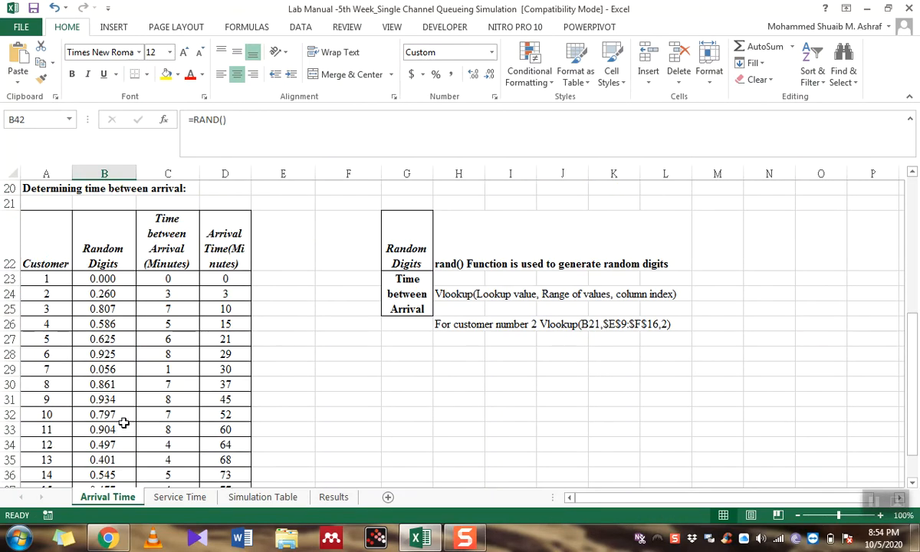
Start a new formula in C24, search the function list for vlookup and insert the VLOOKUP function
{"action": "left_click", "coordinate": [172, 280]}
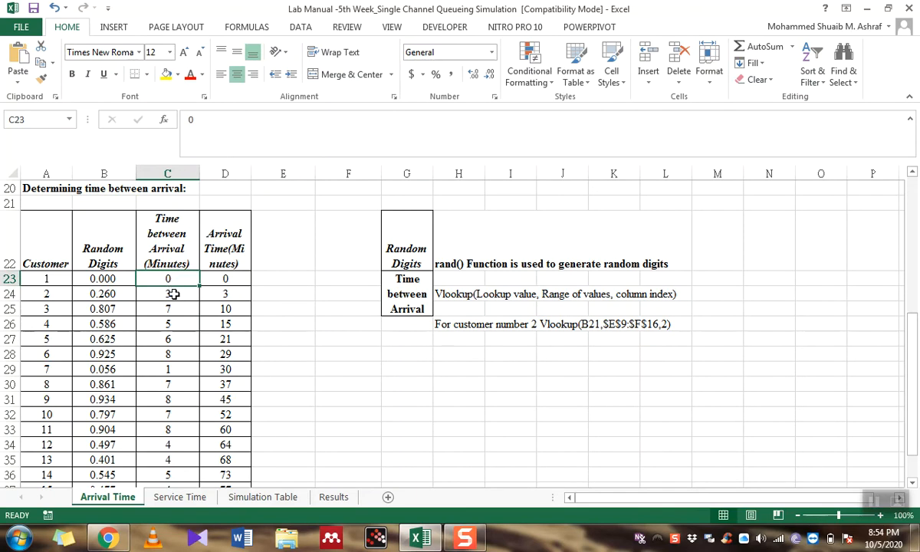
{"action": "left_click", "coordinate": [169, 296]}
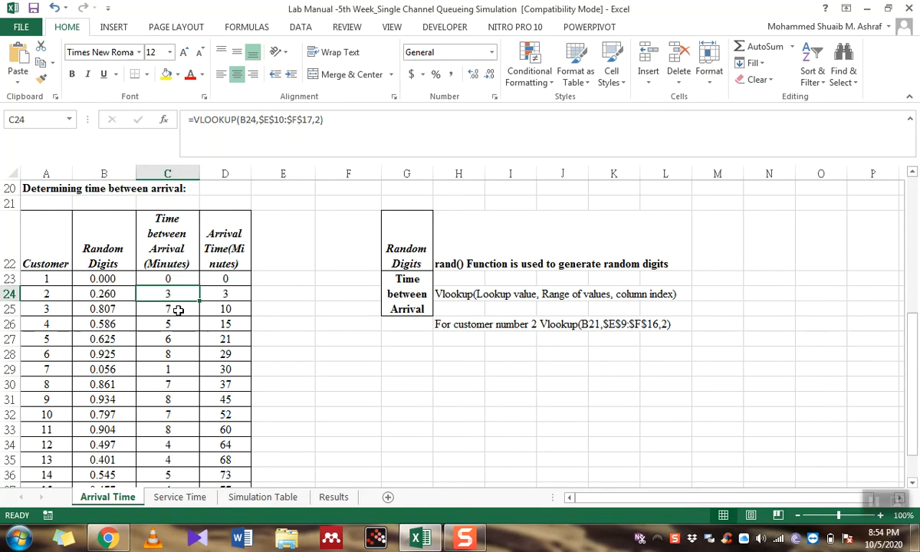
{"action": "scroll", "coordinate": [212, 311], "scroll_direction": "up", "scroll_amount": 1}
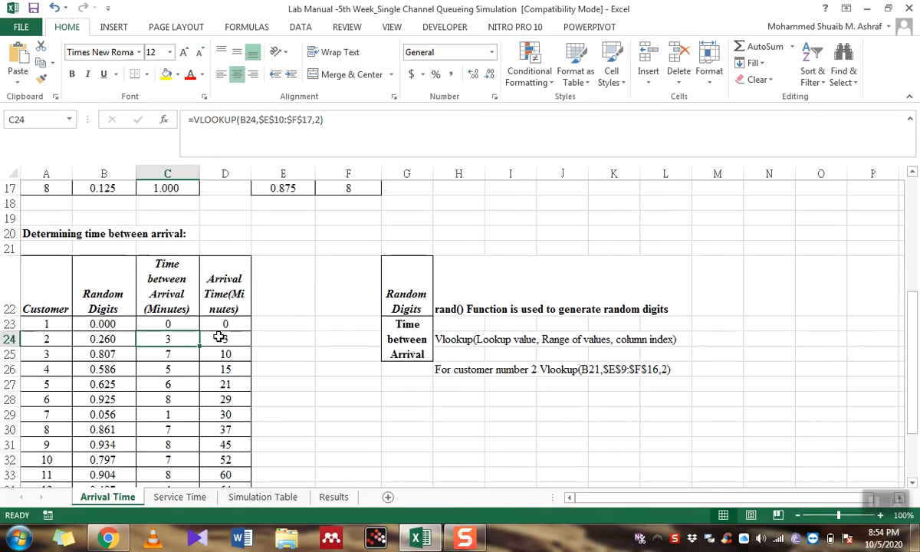
{"action": "type", "text": "="}
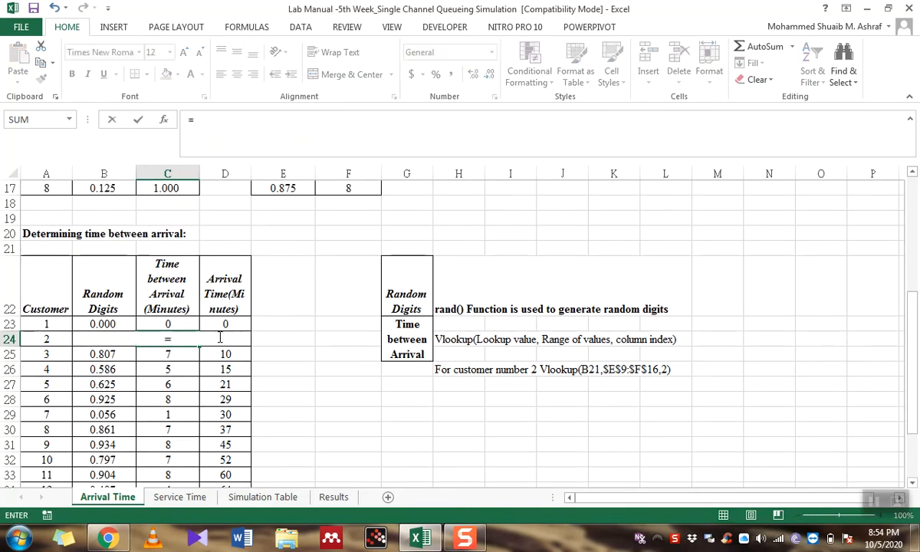
{"action": "left_click", "coordinate": [69, 120]}
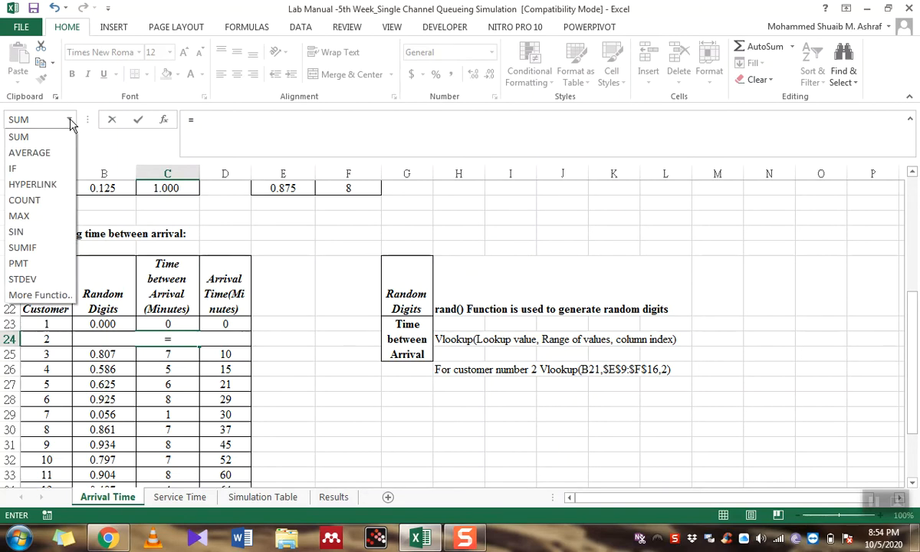
{"action": "left_click", "coordinate": [28, 294]}
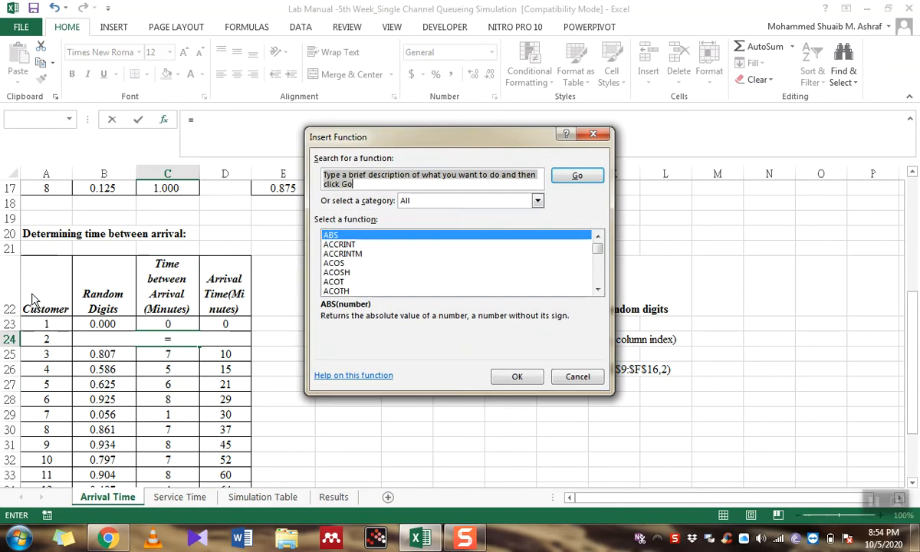
{"action": "type", "text": "vl"}
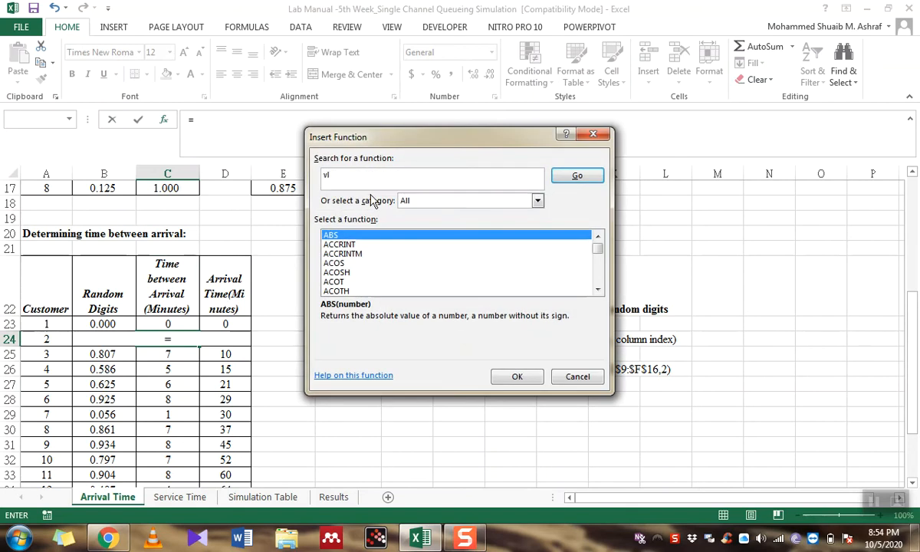
{"action": "type", "text": "ookup"}
{"action": "left_click", "coordinate": [577, 177]}
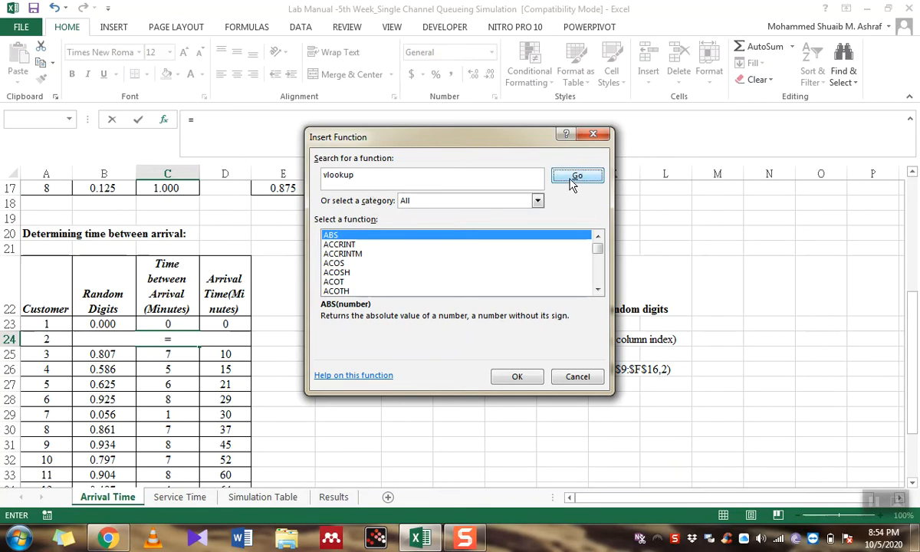
{"action": "left_click", "coordinate": [575, 177]}
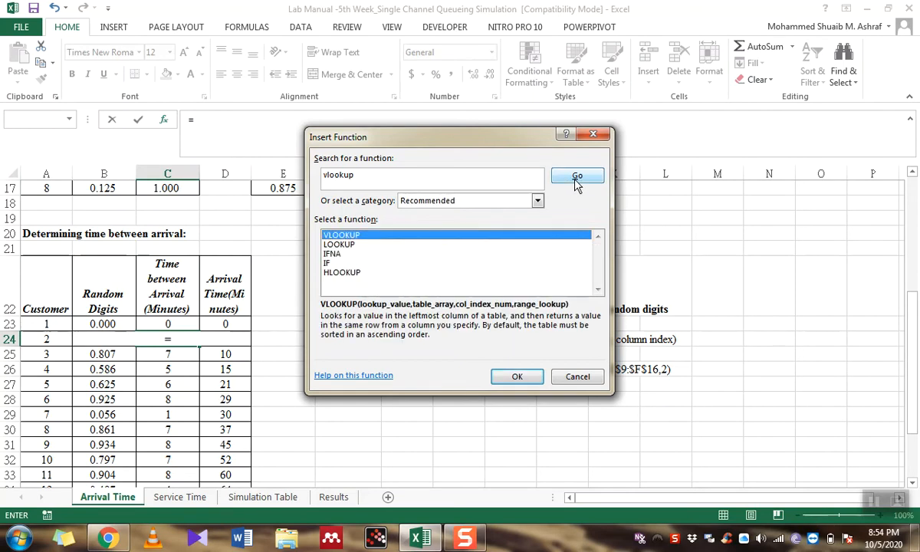
{"action": "left_click", "coordinate": [514, 376]}
Set the VLOOKUP lookup value in C24 to B24 and its table array to E10:F17
{"action": "left_click", "coordinate": [510, 377]}
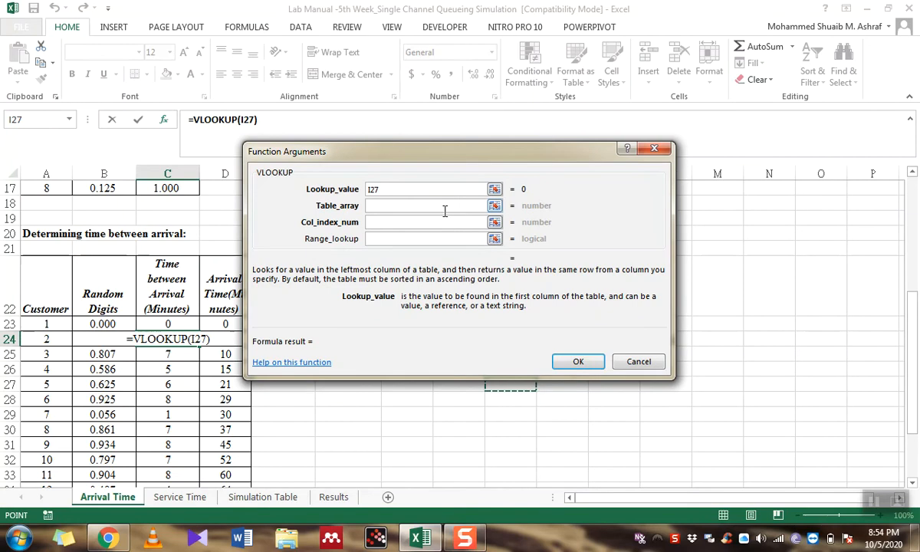
{"action": "left_click", "coordinate": [109, 341]}
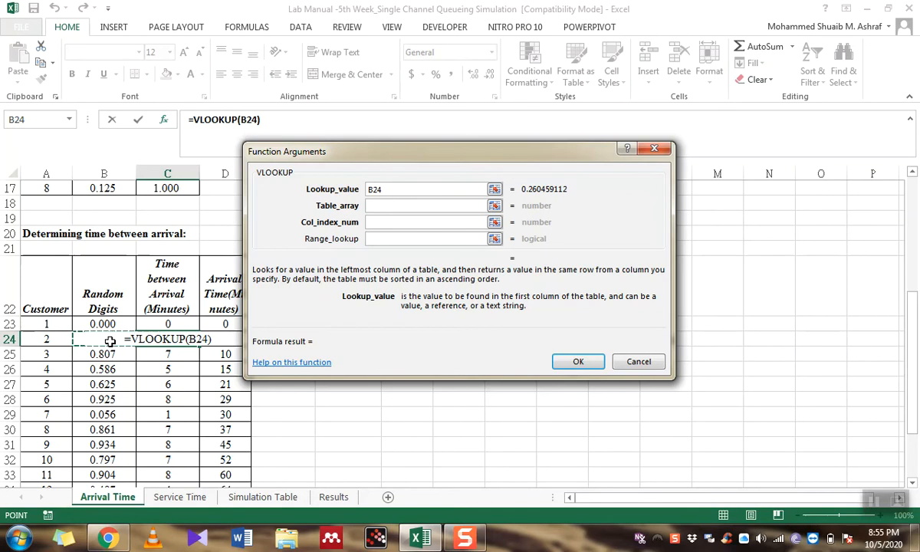
{"action": "left_click_drag", "start_coordinate": [414, 161], "coordinate": [491, 147]}
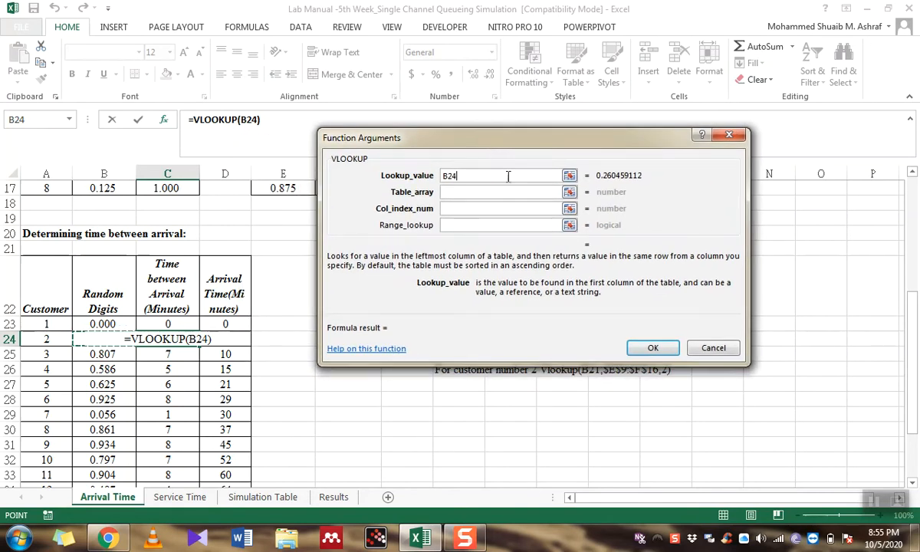
{"action": "left_click", "coordinate": [569, 192]}
{"action": "scroll", "coordinate": [314, 253], "scroll_direction": "up", "scroll_amount": 4}
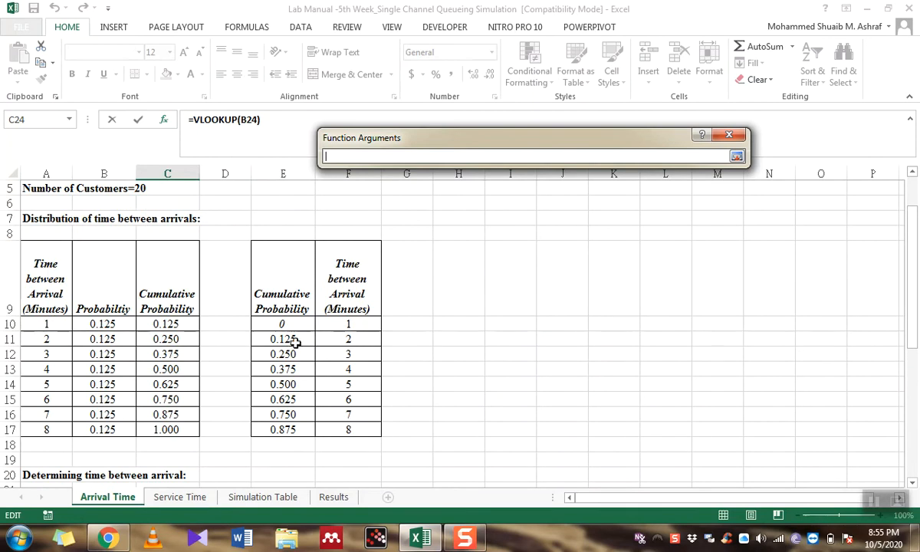
{"action": "mouse_move", "coordinate": [284, 326]}
{"action": "left_mouse_down"}
{"action": "mouse_move", "coordinate": [335, 345]}
{"action": "mouse_move", "coordinate": [357, 430]}
{"action": "left_mouse_up"}
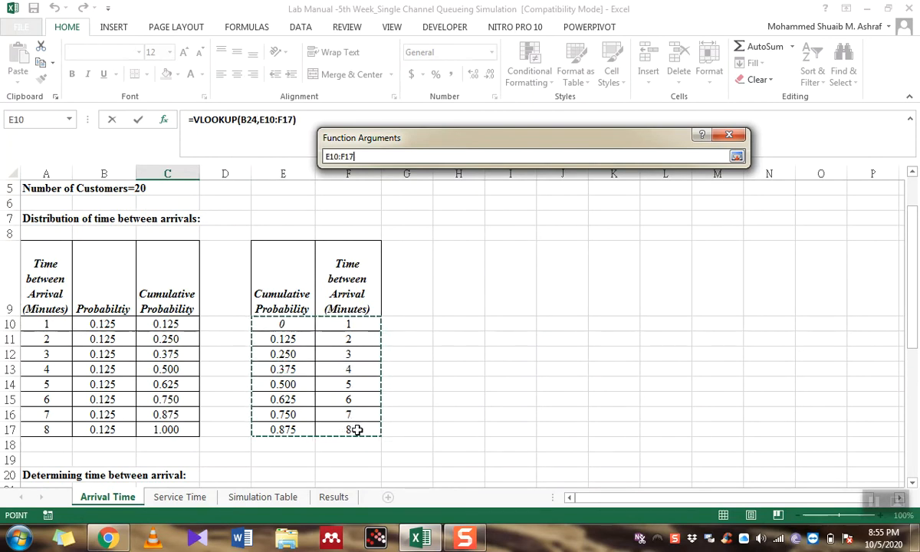
{"action": "left_click", "coordinate": [736, 157]}
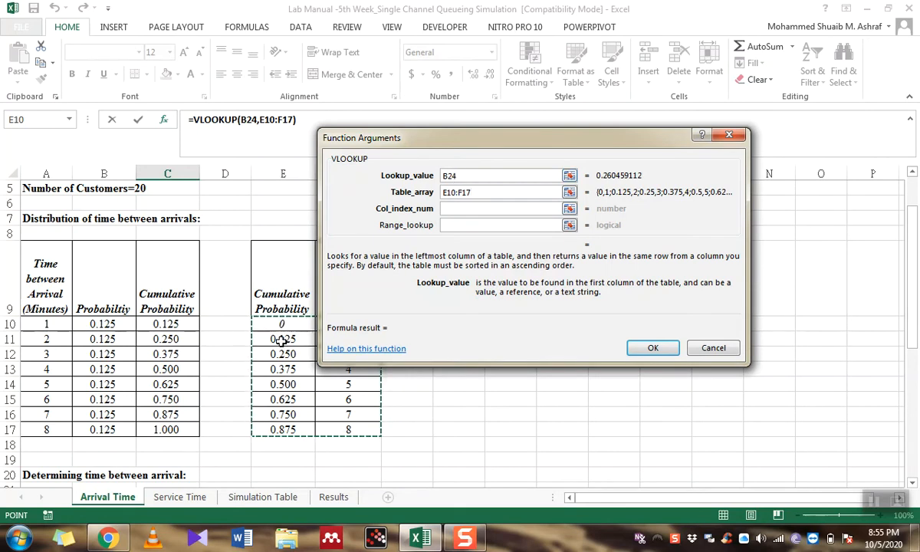
Set the VLOOKUP column index number to 2 and accept the formula in C24
{"action": "left_click_drag", "start_coordinate": [390, 138], "coordinate": [543, 125]}
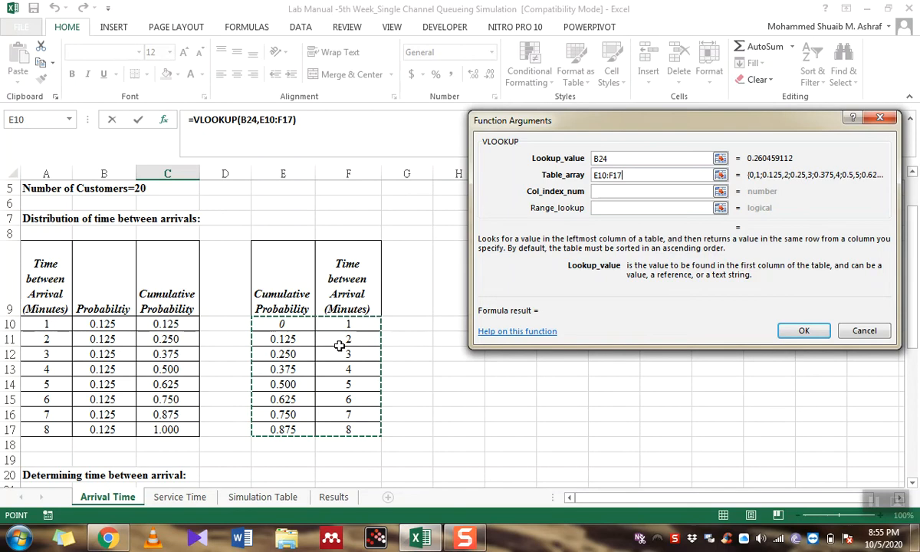
{"action": "left_click", "coordinate": [605, 192]}
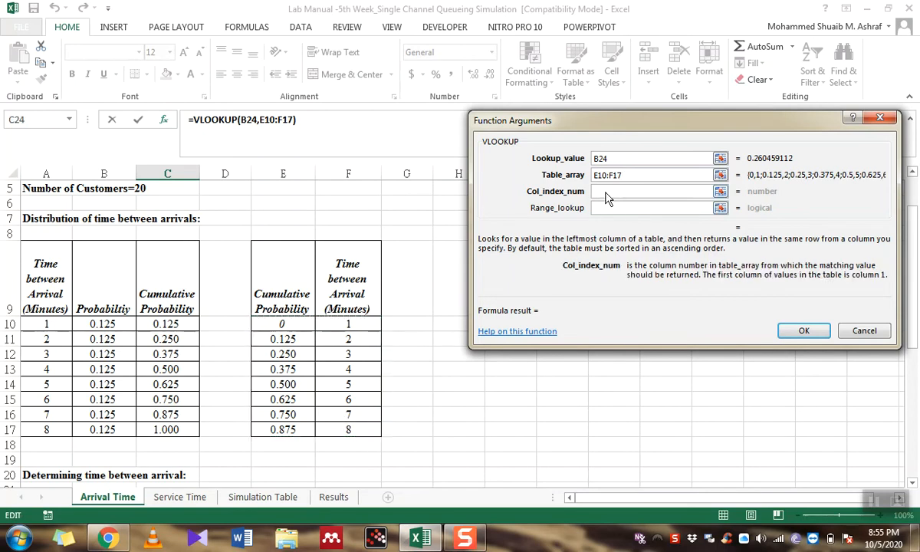
{"action": "type", "text": "2"}
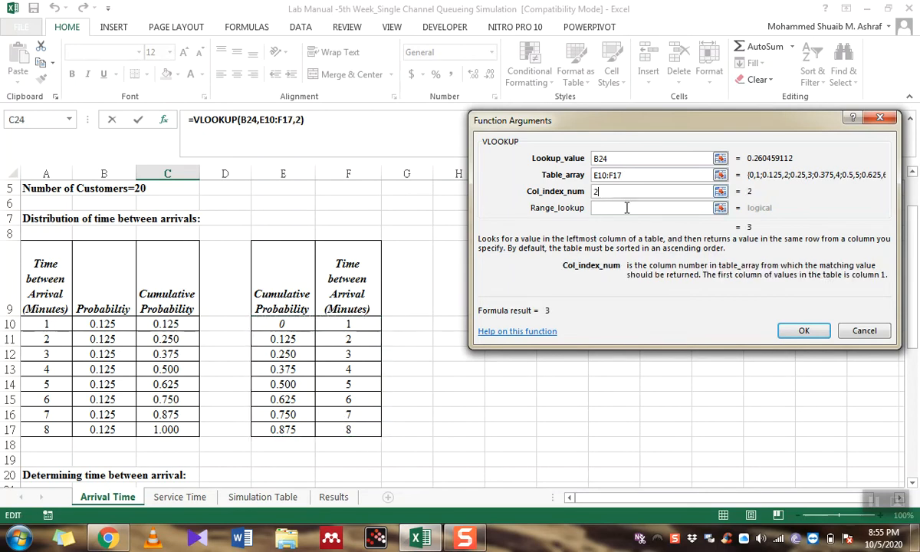
{"action": "left_click", "coordinate": [802, 332]}
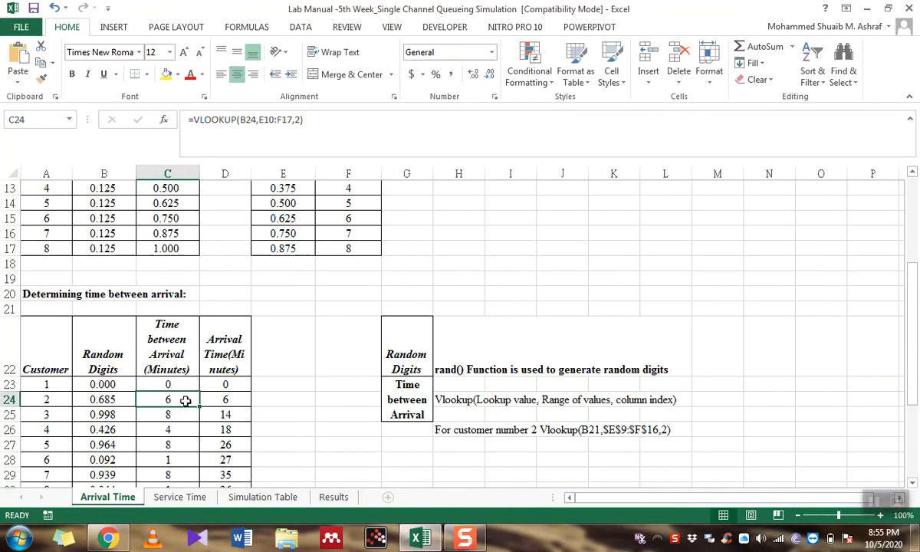
Restart the formula in C24 with the VLOOKUP function, using the random digit in B24 as the lookup value
{"action": "left_click", "coordinate": [99, 399]}
{"action": "left_click", "coordinate": [162, 402]}
{"action": "type", "text": "="}
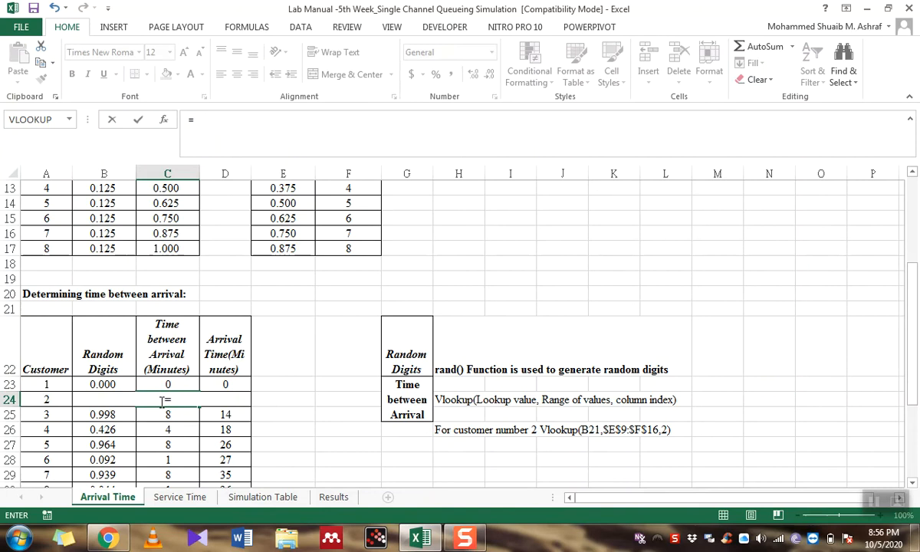
{"action": "left_click", "coordinate": [69, 120]}
{"action": "left_click", "coordinate": [41, 136]}
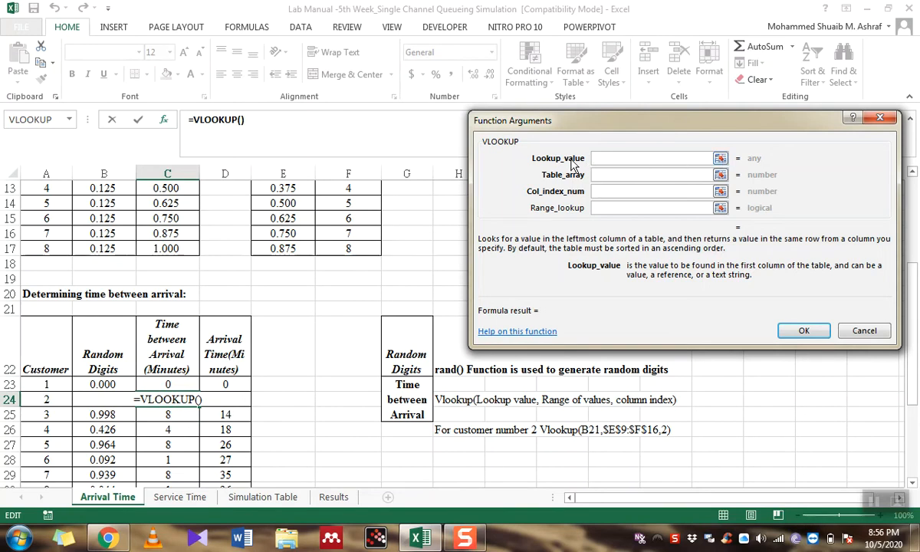
{"action": "left_click", "coordinate": [103, 403]}
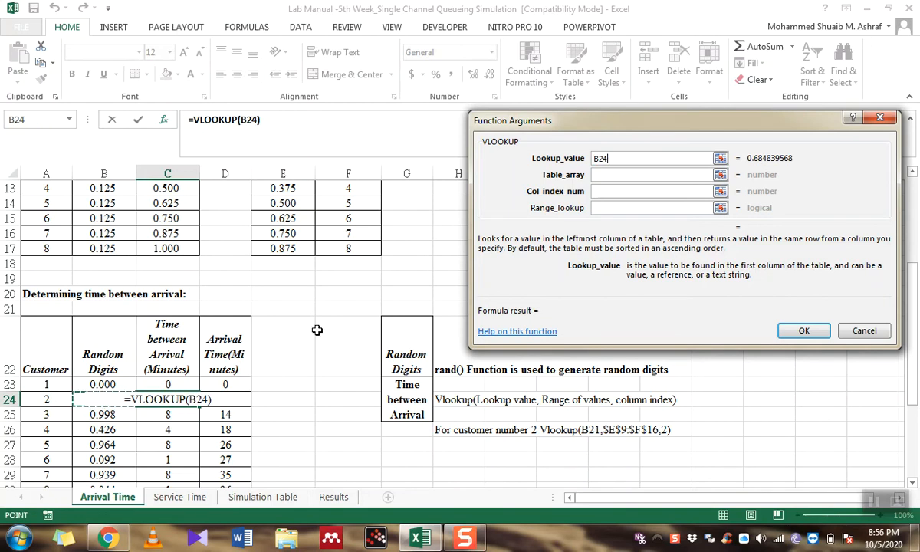
Complete the C24 VLOOKUP with table array E10:F17 and column index number 2
{"action": "left_click", "coordinate": [721, 175]}
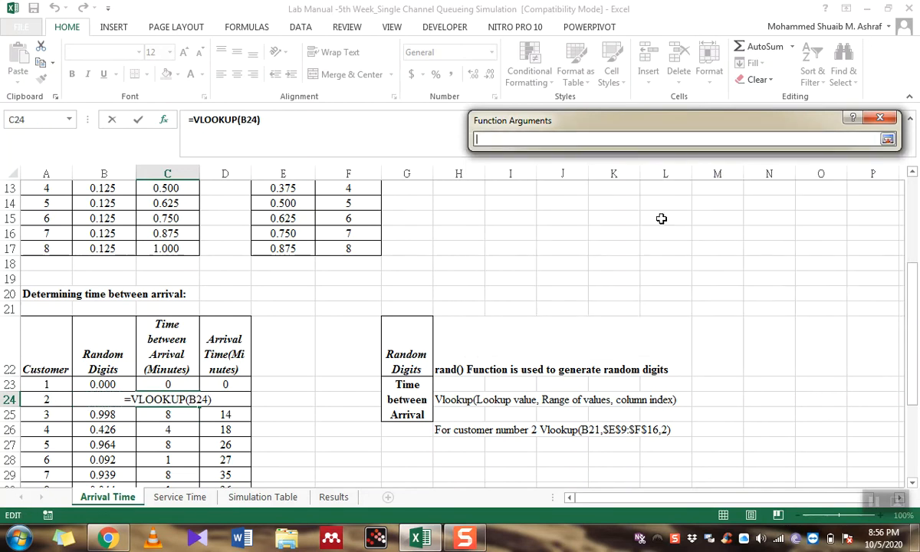
{"action": "scroll", "coordinate": [613, 245], "scroll_direction": "up", "scroll_amount": 3}
{"action": "left_click", "coordinate": [274, 343]}
{"action": "left_click_drag", "start_coordinate": [316, 346], "coordinate": [344, 443]}
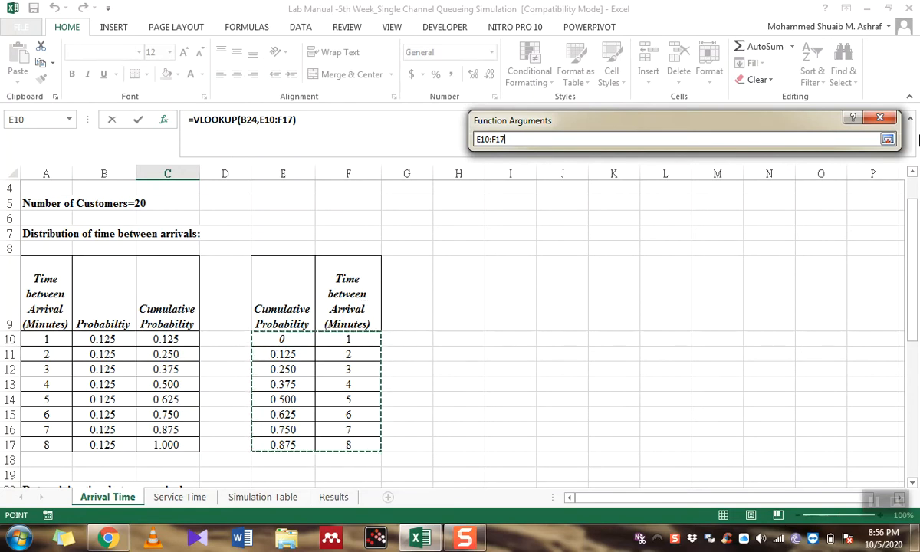
{"action": "left_click", "coordinate": [887, 139]}
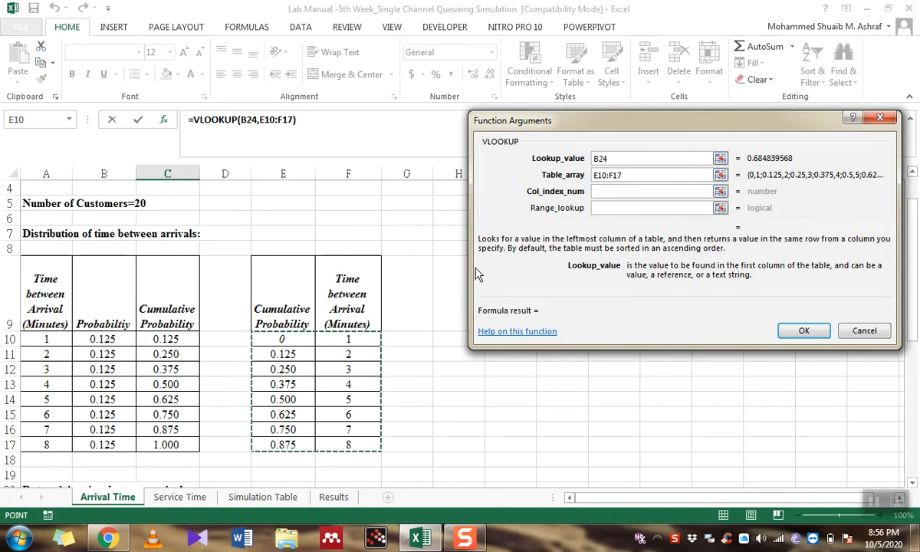
{"action": "left_click", "coordinate": [609, 191]}
{"action": "type", "text": "2"}
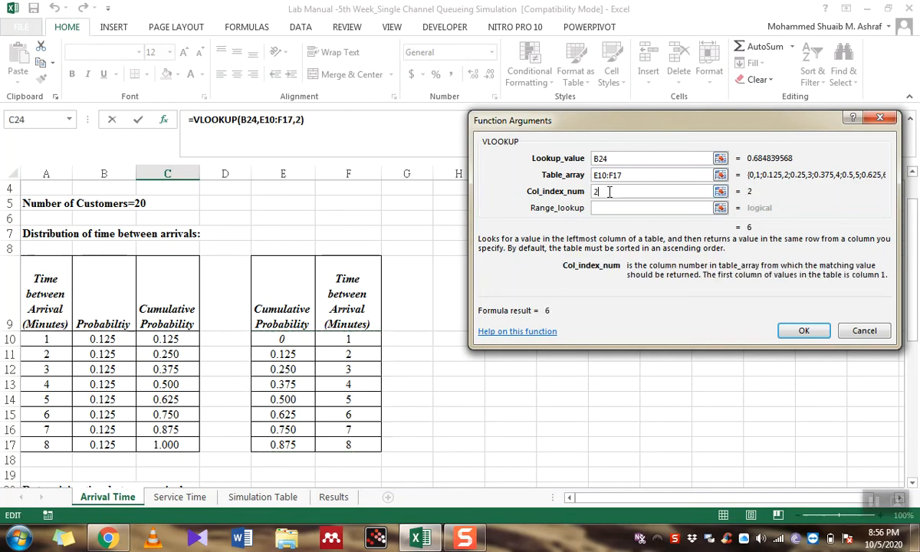
{"action": "left_click", "coordinate": [797, 331]}
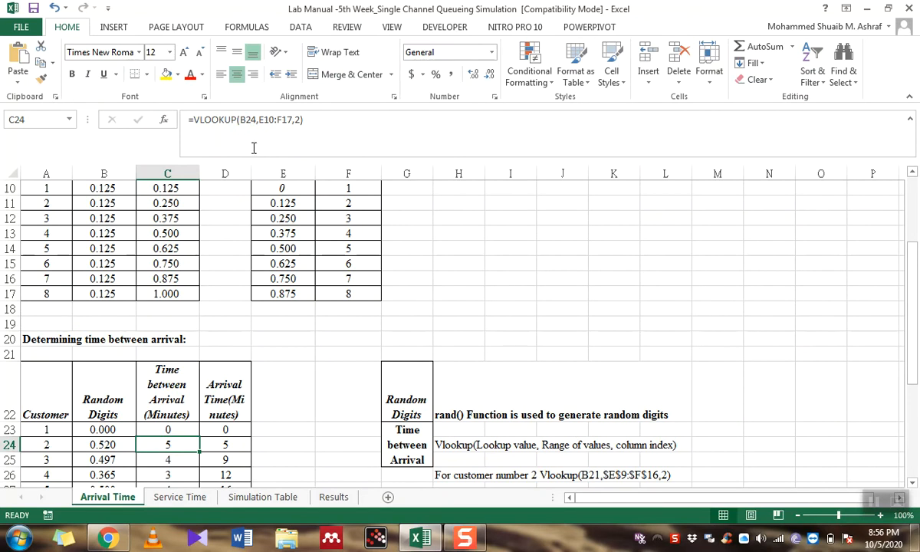
Make the table range in the C24 formula absolute so it reads =VLOOKUP(B24,$E$10:$F$17,2)
{"action": "left_click", "coordinate": [260, 120]}
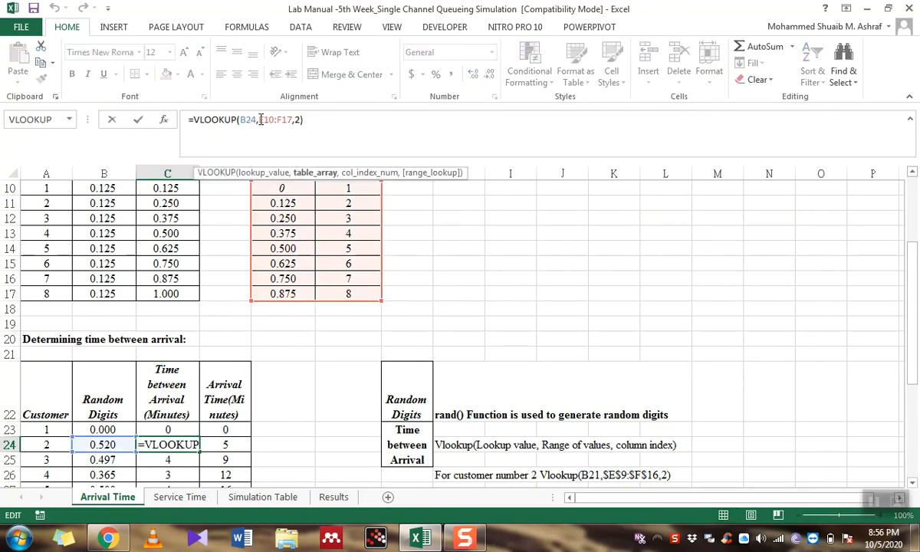
{"action": "type", "text": "$"}
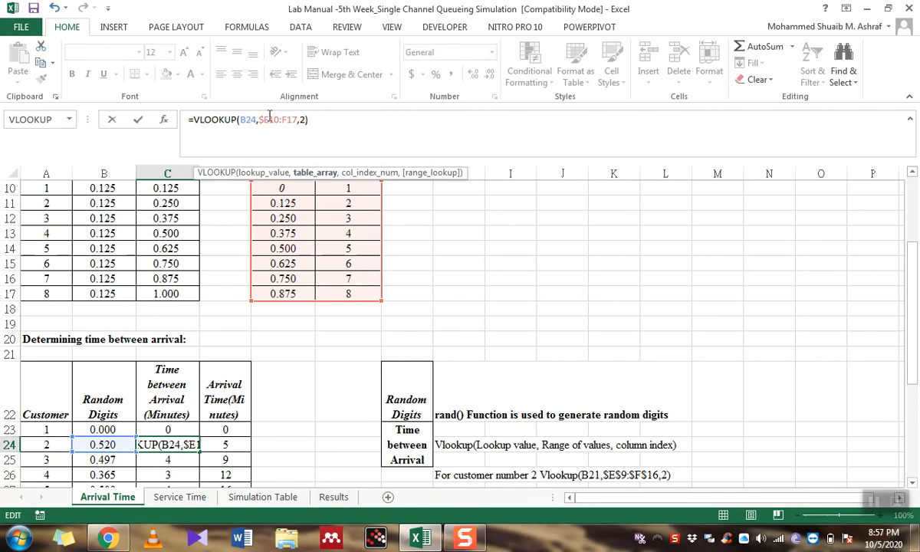
{"action": "left_click", "coordinate": [270, 120]}
{"action": "type", "text": "$"}
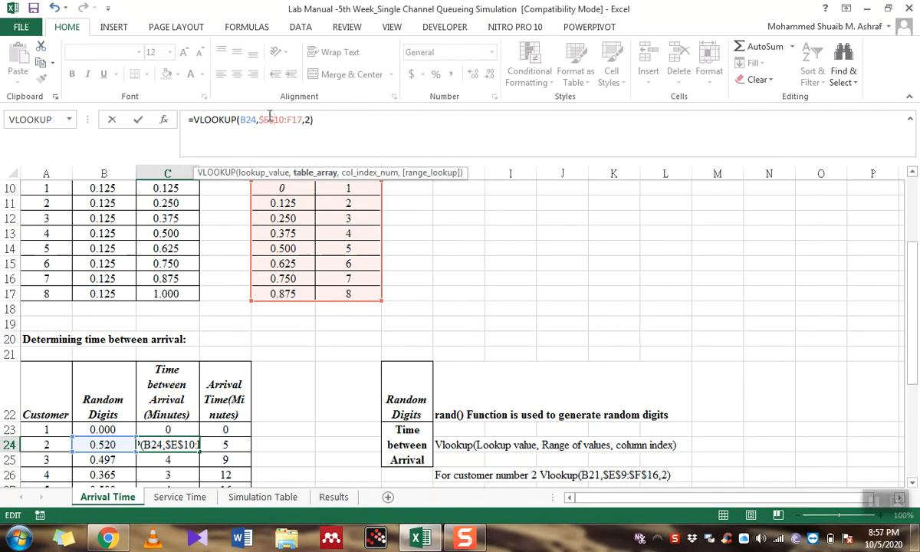
{"action": "left_click", "coordinate": [288, 120]}
{"action": "type", "text": "$E"}
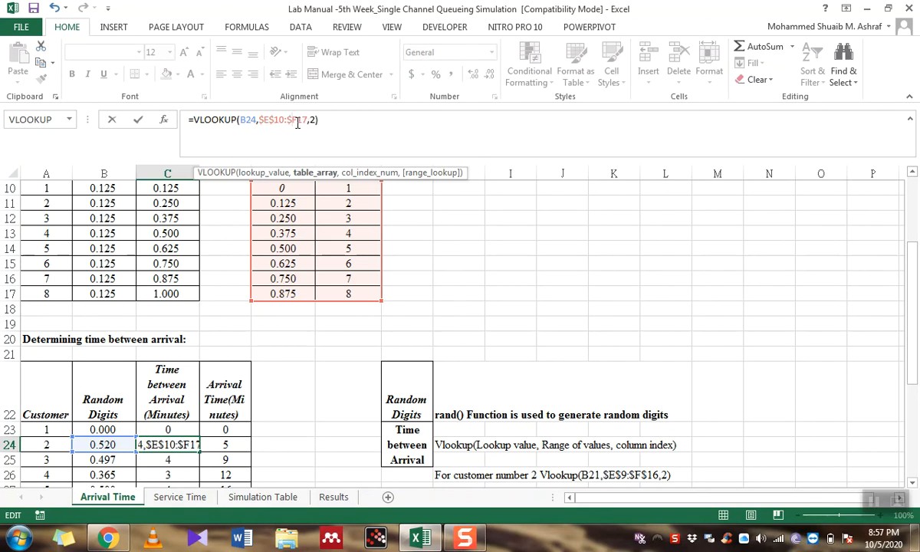
{"action": "type", "text": "$"}
{"action": "key", "text": "Return"}
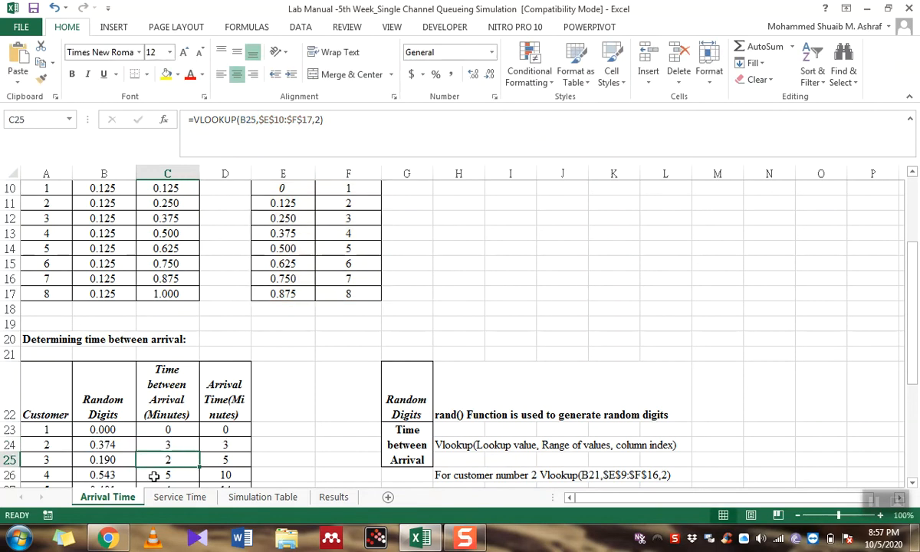
Fill the C24 time between arrival formula down to C42
{"action": "left_click", "coordinate": [169, 445]}
{"action": "left_click_drag", "start_coordinate": [201, 452], "coordinate": [189, 429]}
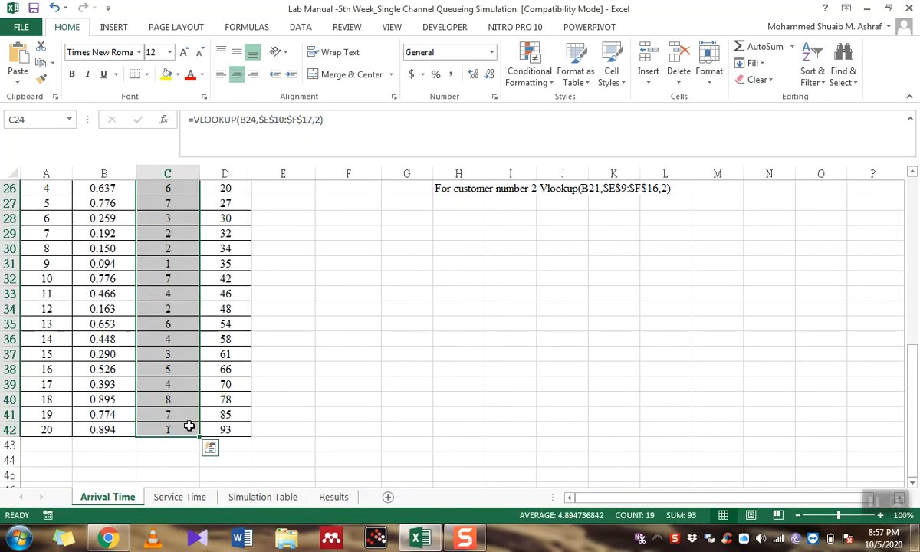
{"action": "scroll", "coordinate": [188, 414], "scroll_direction": "up", "scroll_amount": 3}
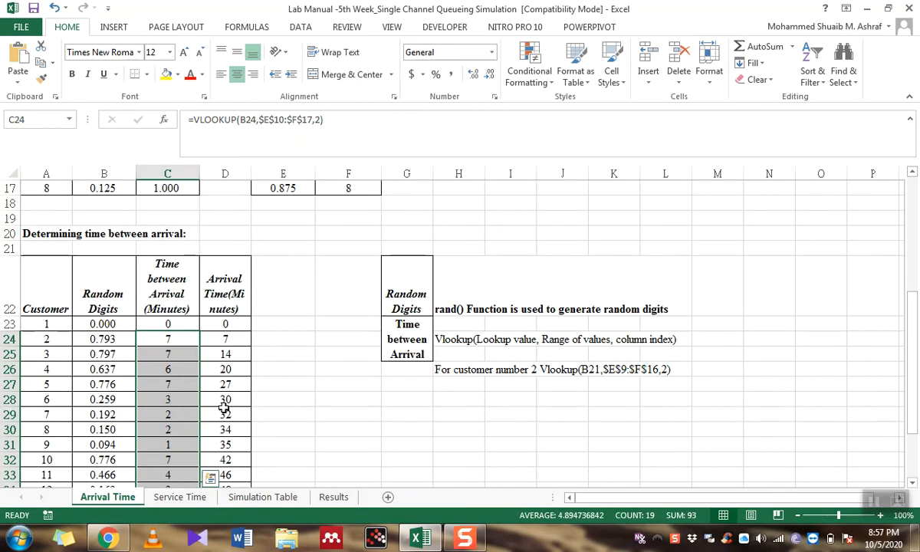
Check the existing arrival time formulas in D24 and D23, and enter =C23 in D23 for the first customer
{"action": "left_click", "coordinate": [232, 337]}
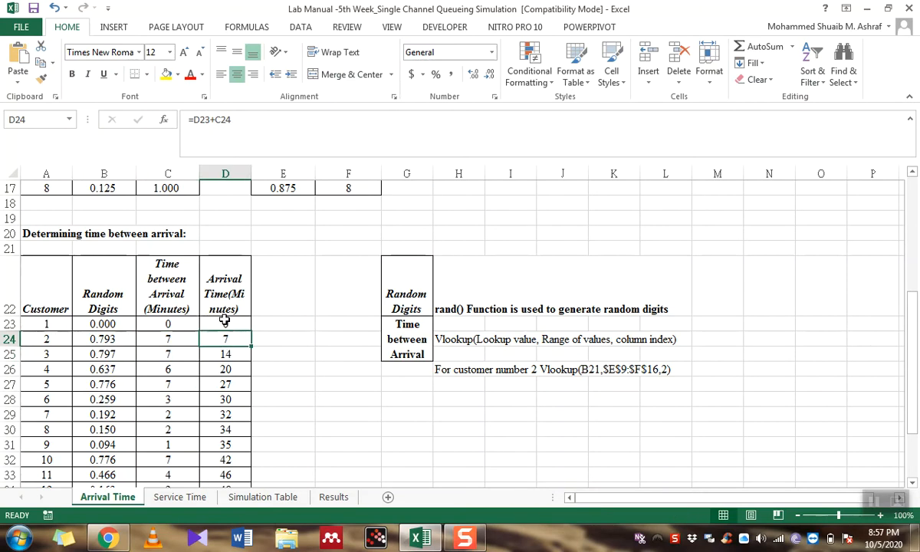
{"action": "left_click", "coordinate": [224, 322]}
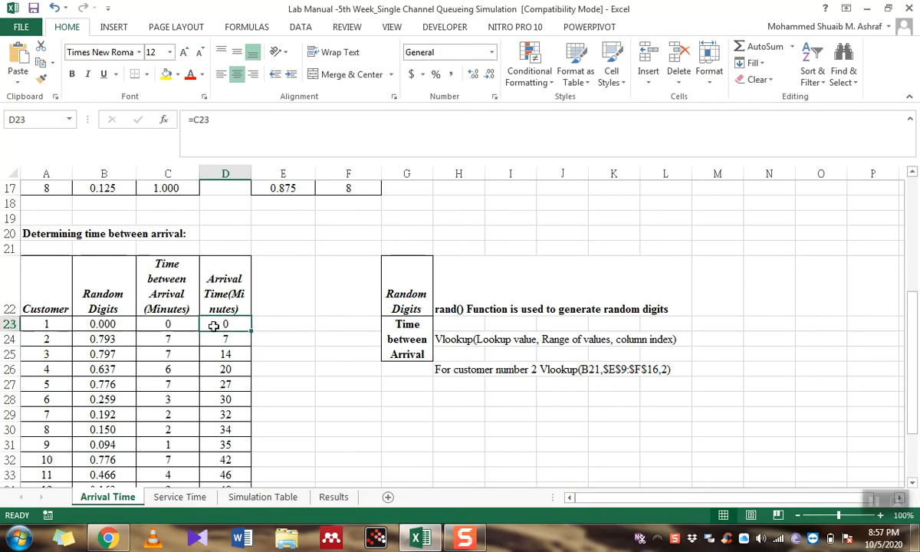
{"action": "left_click_drag", "start_coordinate": [169, 279], "coordinate": [169, 461]}
{"action": "scroll", "coordinate": [172, 456], "scroll_direction": "up", "scroll_amount": 4}
{"action": "left_click", "coordinate": [222, 399]}
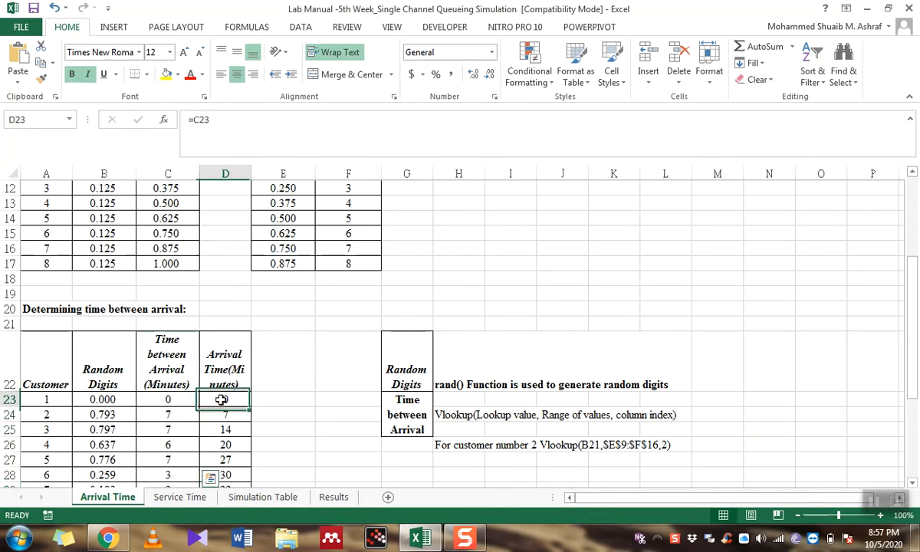
{"action": "type", "text": "="}
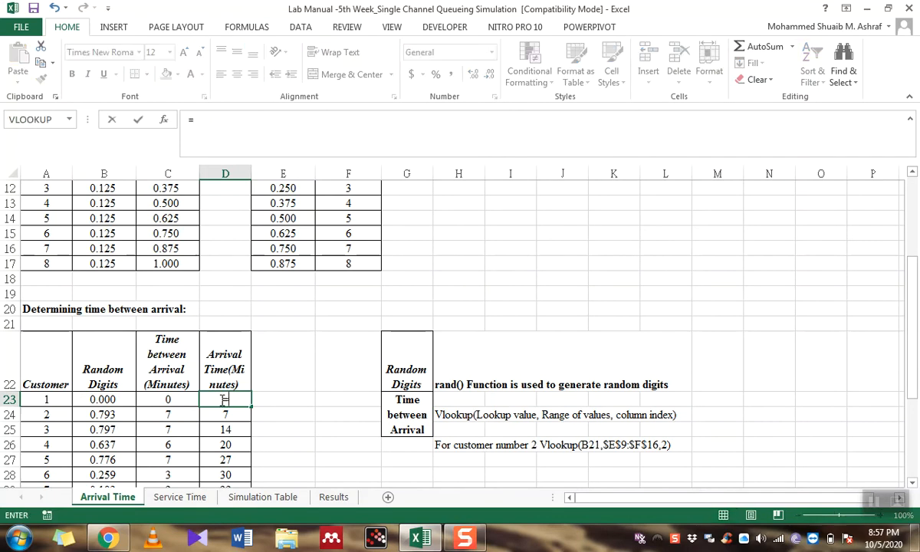
{"action": "left_click", "coordinate": [170, 399]}
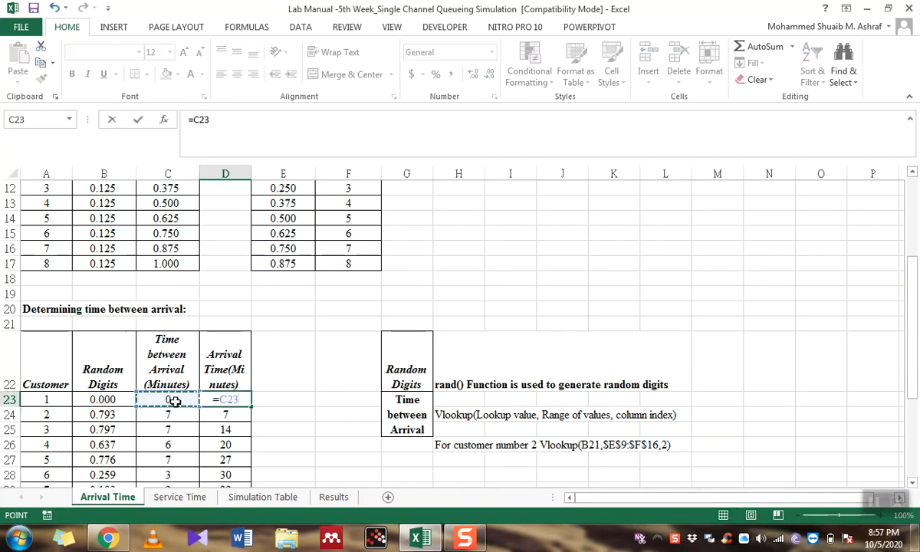
{"action": "key", "text": "Return"}
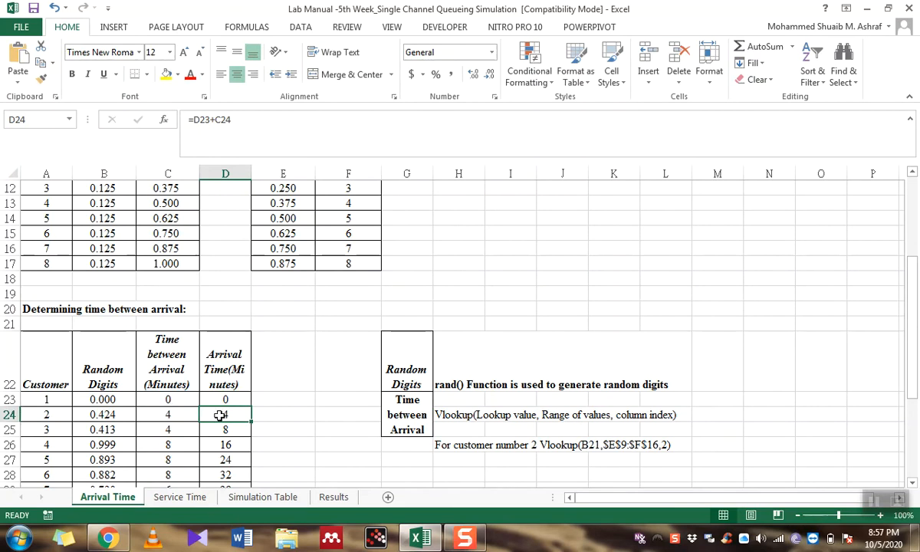
Enter the formula =D23+C24 in D24 to calculate the second customer's arrival time
{"action": "type", "text": "="}
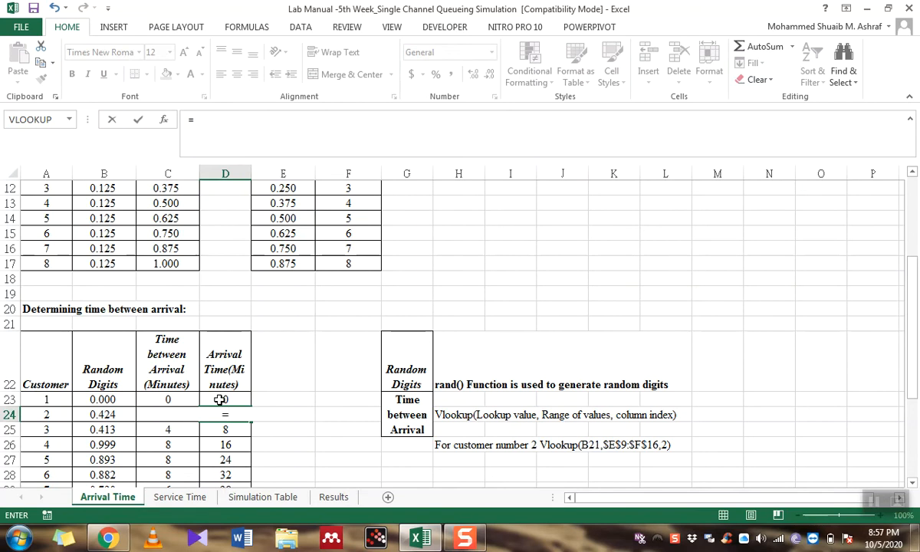
{"action": "left_click", "coordinate": [219, 399]}
{"action": "type", "text": "+"}
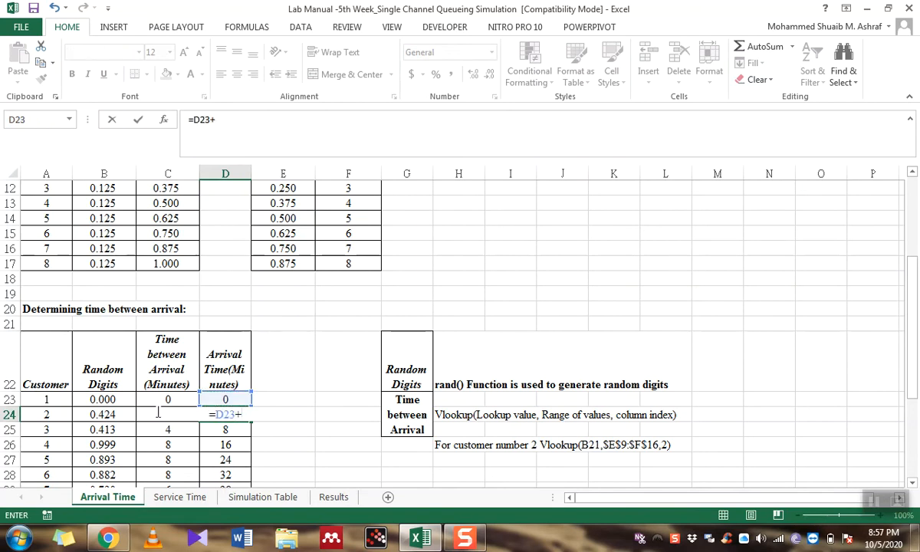
{"action": "left_click", "coordinate": [247, 416]}
{"action": "type", "text": "C24"}
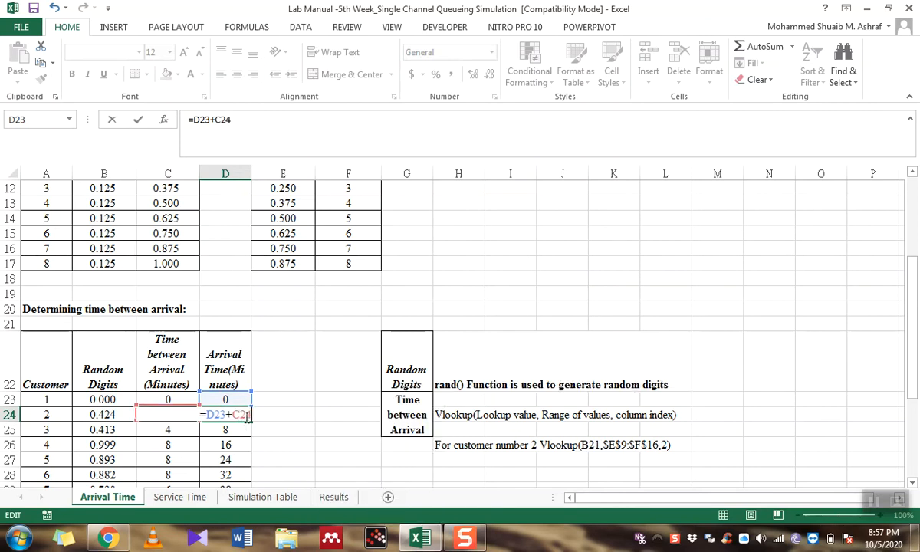
{"action": "key", "text": "Return"}
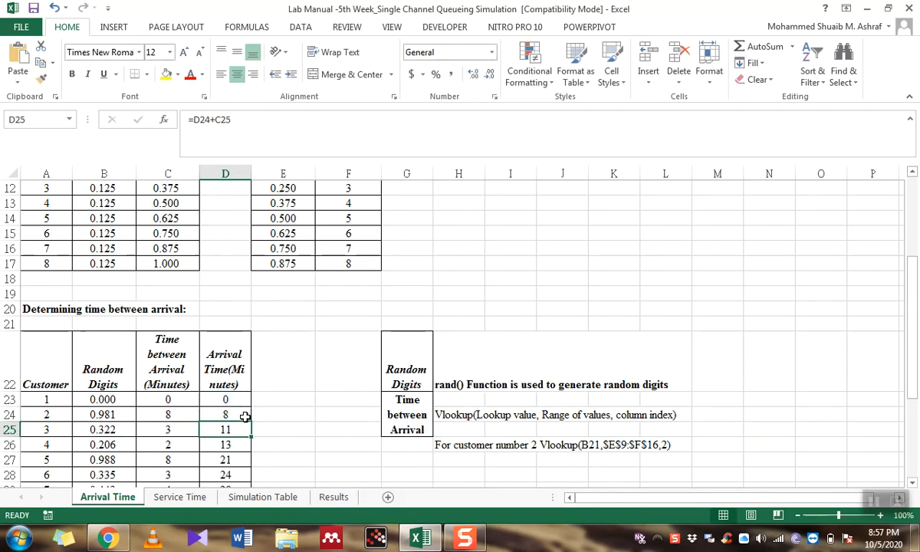
Fill the D24 arrival time formula down the column to customer 20 in D42
{"action": "left_click", "coordinate": [245, 416]}
{"action": "left_click_drag", "start_coordinate": [252, 422], "coordinate": [232, 286]}
{"action": "scroll", "coordinate": [232, 302], "scroll_direction": "up", "scroll_amount": 8}
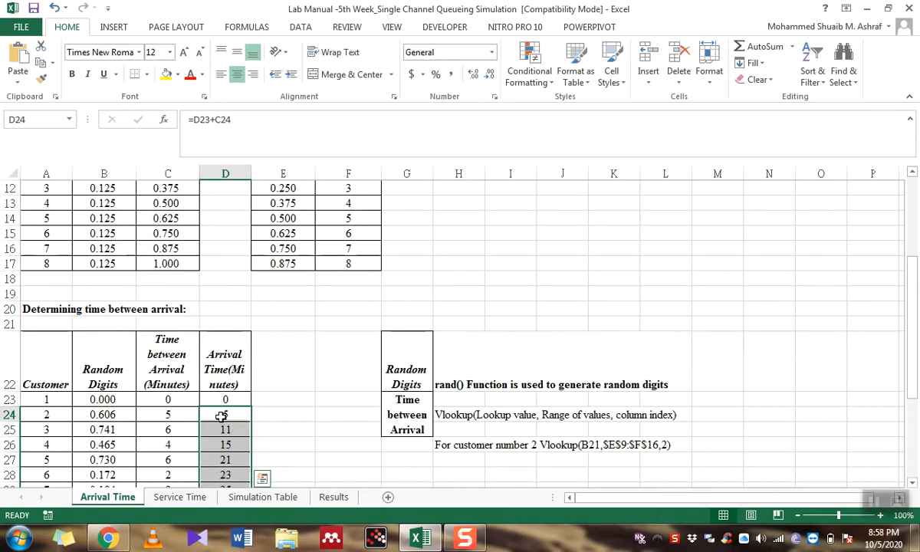
Check how each arrival time in D23:D25 builds on the previous one, and review the filled column down to row 42
{"action": "left_click", "coordinate": [222, 414]}
{"action": "left_click", "coordinate": [226, 398]}
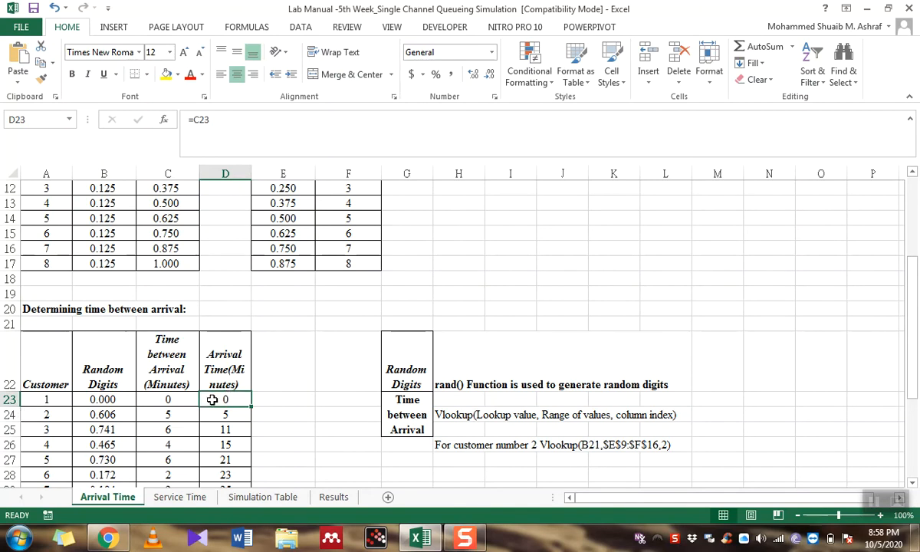
{"action": "left_click", "coordinate": [167, 414]}
{"action": "left_click", "coordinate": [238, 417]}
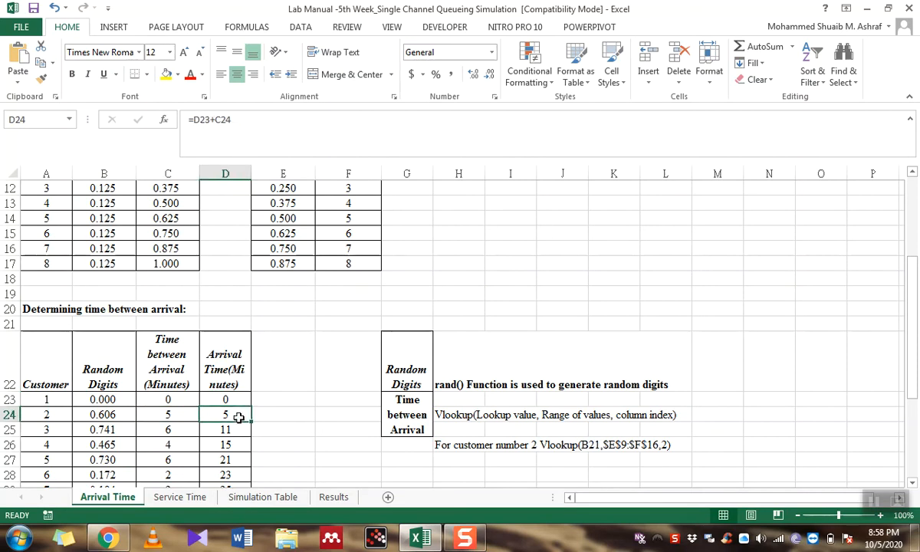
{"action": "left_click", "coordinate": [154, 431]}
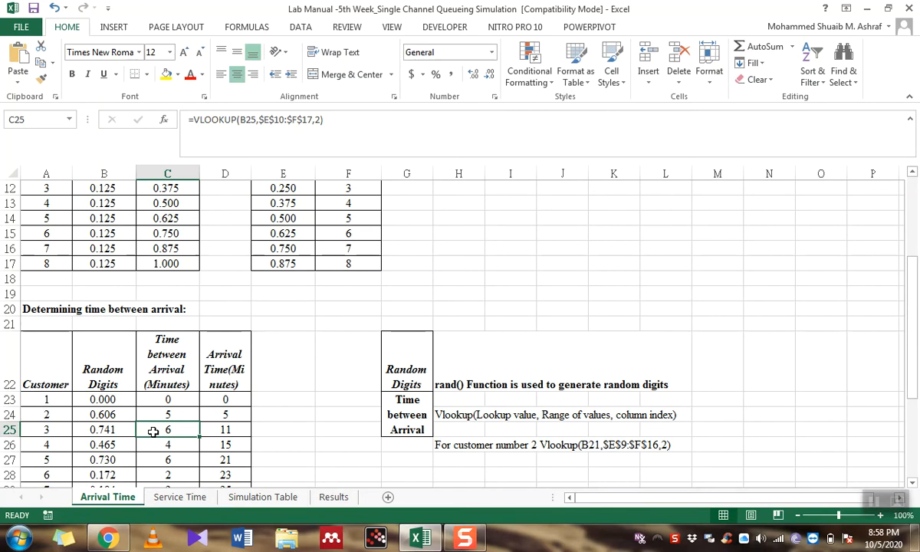
{"action": "left_click", "coordinate": [218, 414]}
{"action": "left_click", "coordinate": [175, 431]}
{"action": "left_click", "coordinate": [213, 414]}
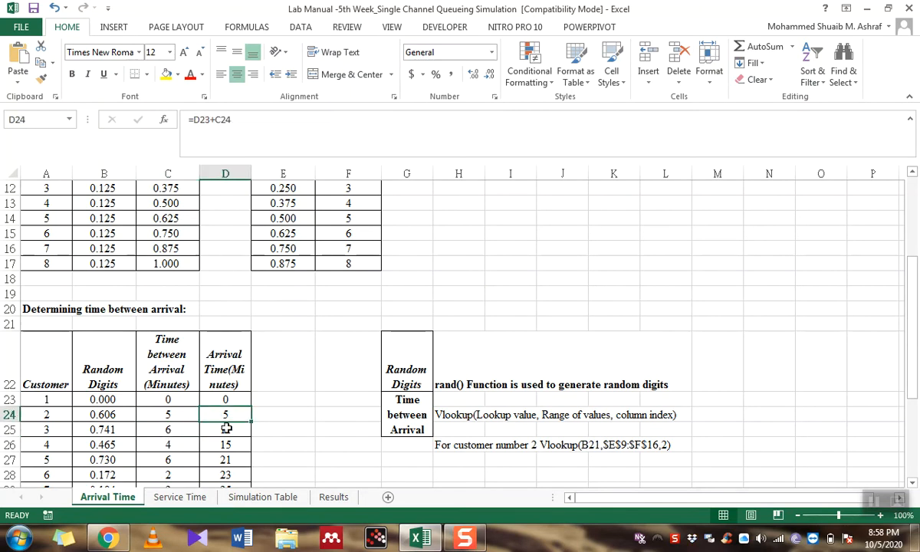
{"action": "left_click", "coordinate": [226, 429]}
{"action": "scroll", "coordinate": [247, 433], "scroll_direction": "down", "scroll_amount": 1}
{"action": "scroll", "coordinate": [247, 432], "scroll_direction": "down", "scroll_amount": 3}
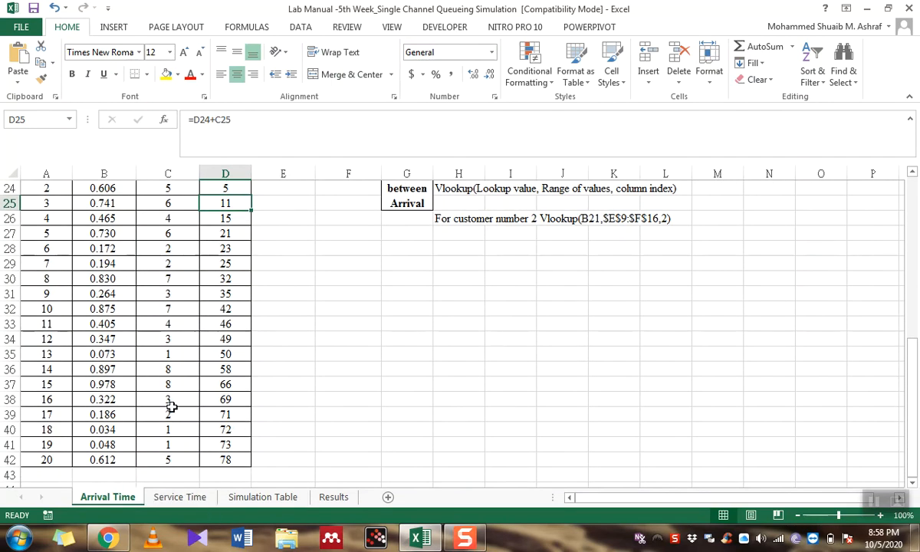
Open the Service Time sheet and examine the service time distribution table's times, probabilities and cumulative probability formulas
{"action": "left_click", "coordinate": [190, 498]}
{"action": "scroll", "coordinate": [189, 425], "scroll_direction": "up", "scroll_amount": 3}
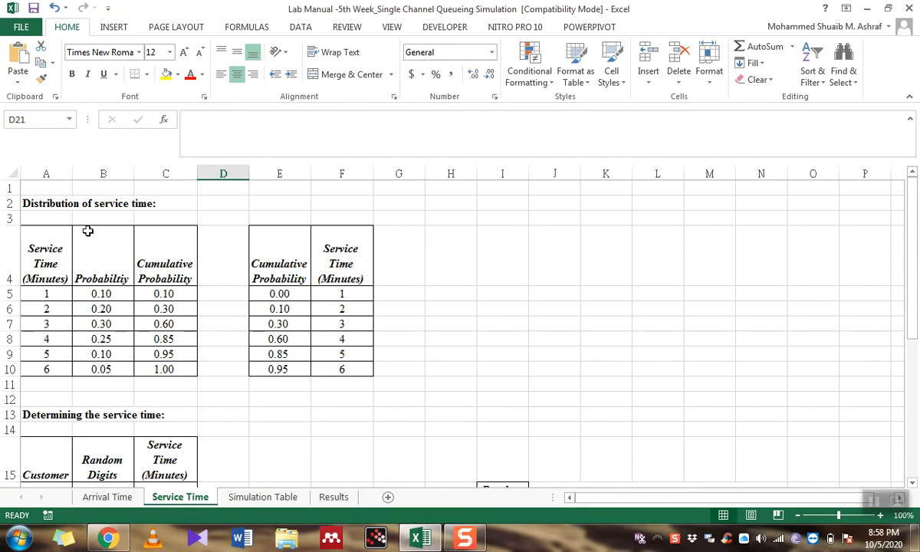
{"action": "left_click_drag", "start_coordinate": [49, 201], "coordinate": [120, 201]}
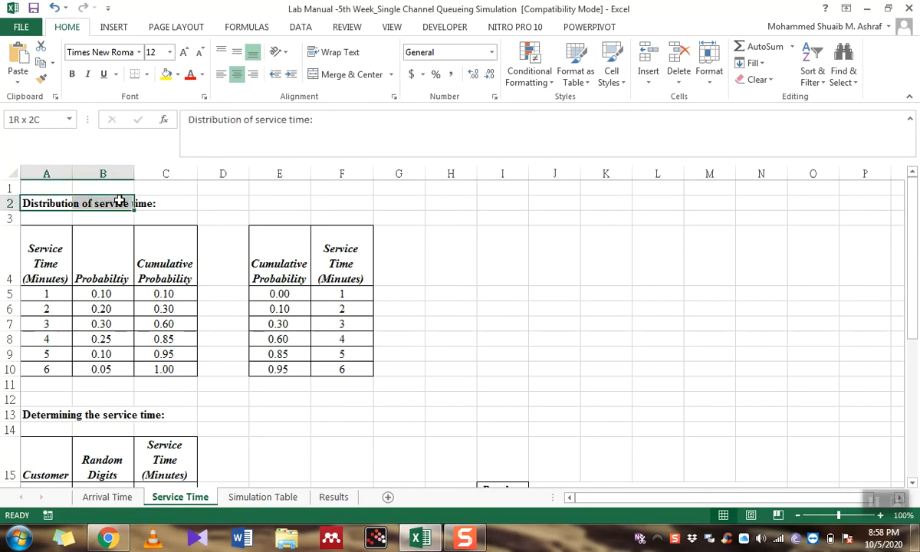
{"action": "left_click", "coordinate": [73, 309]}
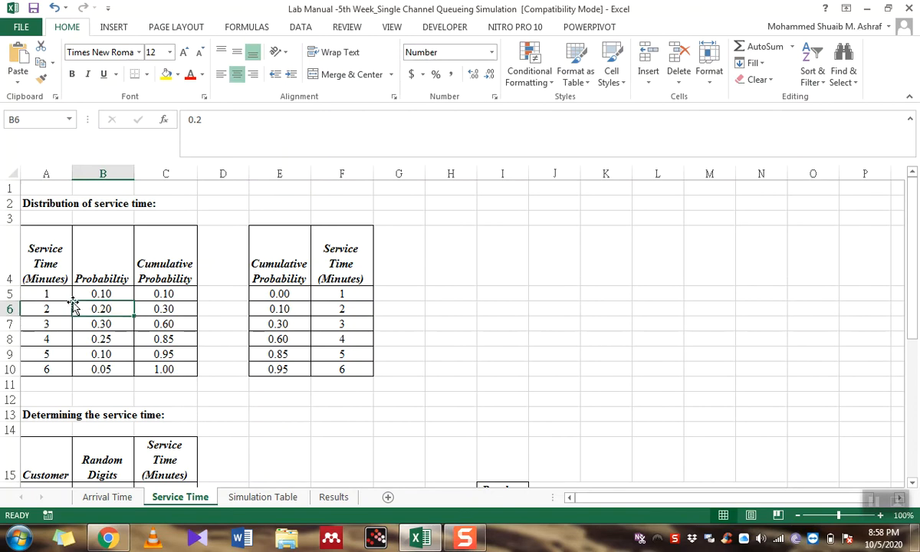
{"action": "left_click", "coordinate": [53, 261]}
{"action": "left_click_drag", "start_coordinate": [54, 261], "coordinate": [58, 368]}
{"action": "left_click_drag", "start_coordinate": [87, 279], "coordinate": [107, 381]}
{"action": "left_click_drag", "start_coordinate": [165, 292], "coordinate": [164, 365]}
{"action": "left_click", "coordinate": [168, 370]}
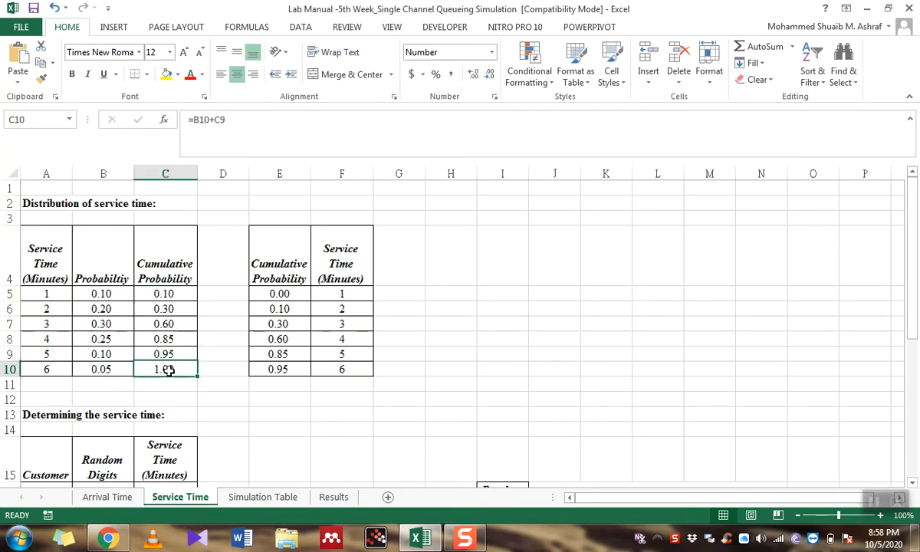
{"action": "left_click", "coordinate": [155, 294]}
{"action": "left_click", "coordinate": [86, 294]}
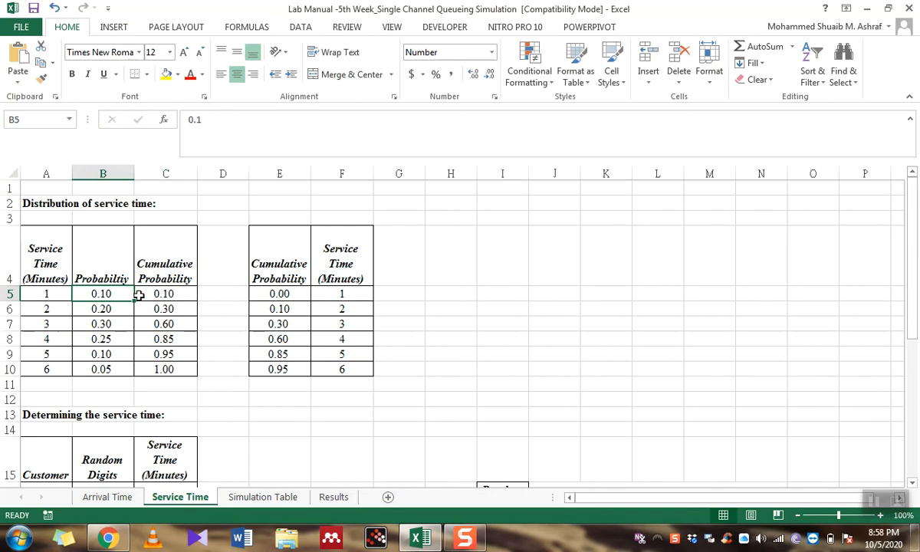
{"action": "left_click", "coordinate": [138, 295]}
{"action": "left_click", "coordinate": [152, 308]}
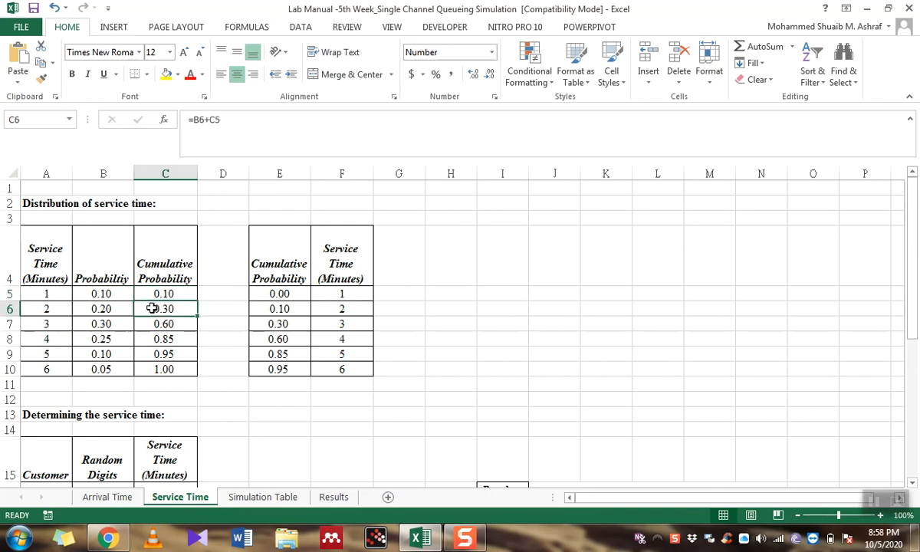
Enter =B5 in C5 as the first cumulative probability of service time
{"action": "left_click", "coordinate": [154, 295]}
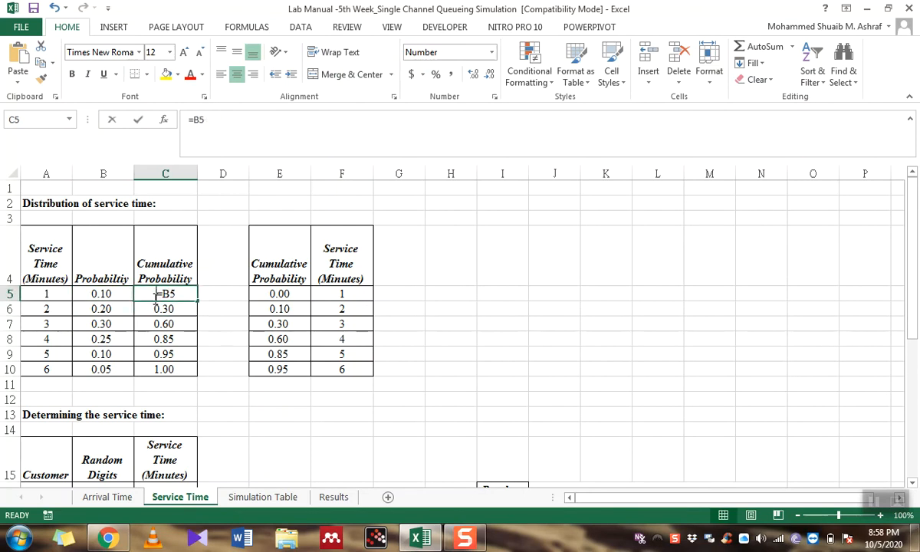
{"action": "type", "text": "="}
{"action": "left_click", "coordinate": [111, 294]}
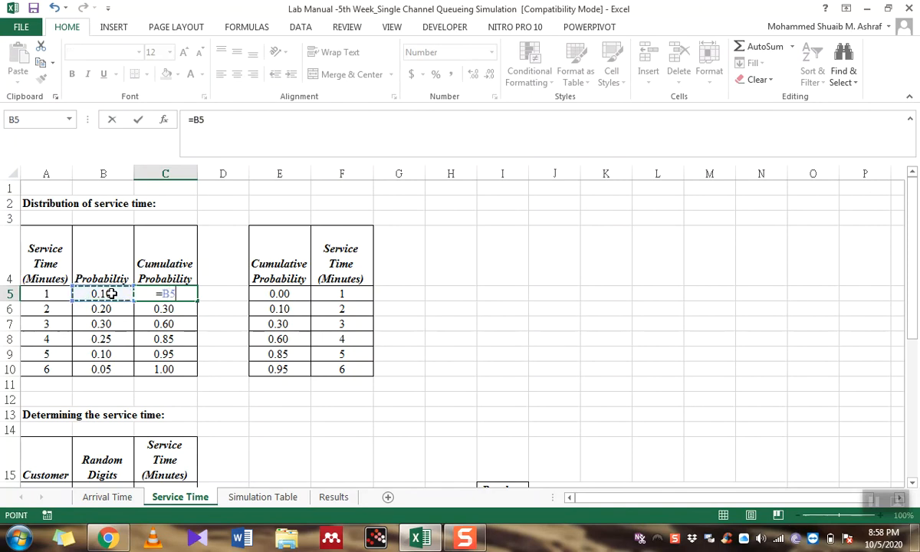
{"action": "key", "text": "Return"}
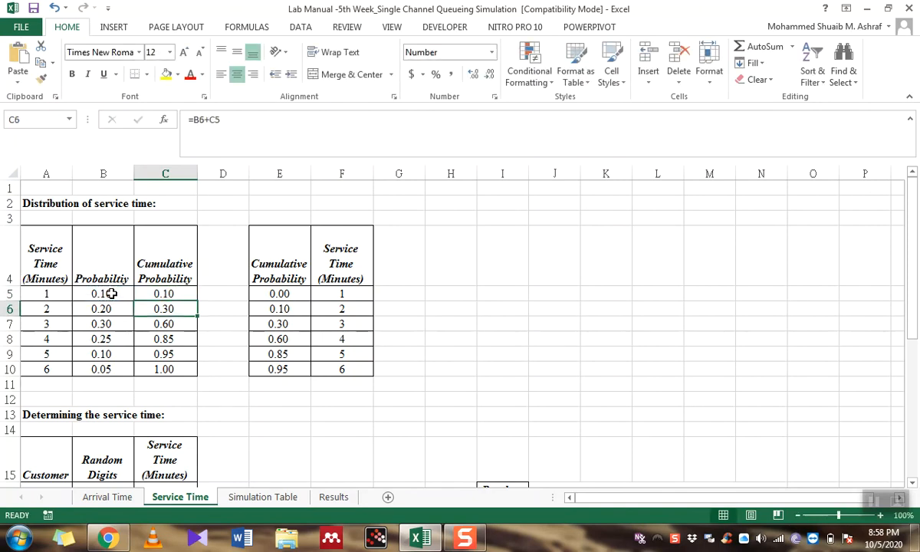
Enter =C5+B6 in C6 and fill the cumulative probability formula down to C10
{"action": "type", "text": "="}
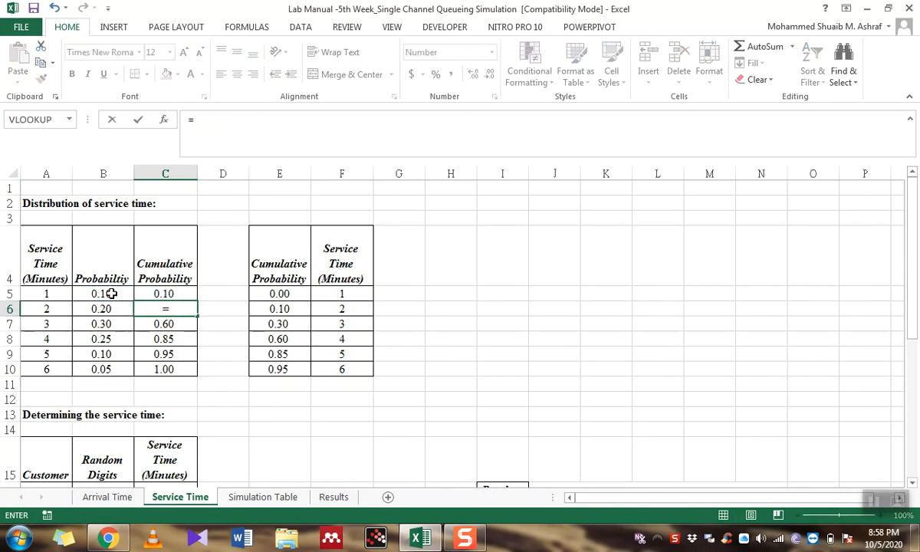
{"action": "left_click", "coordinate": [170, 295]}
{"action": "type", "text": "+"}
{"action": "left_click", "coordinate": [112, 308]}
{"action": "key", "text": "Return"}
{"action": "left_click", "coordinate": [190, 307]}
{"action": "left_click_drag", "start_coordinate": [195, 315], "coordinate": [230, 385]}
Review the service time lookup table in E4:F10 and enter 0 as its first cumulative probability in E5
{"action": "left_click_drag", "start_coordinate": [278, 242], "coordinate": [349, 371]}
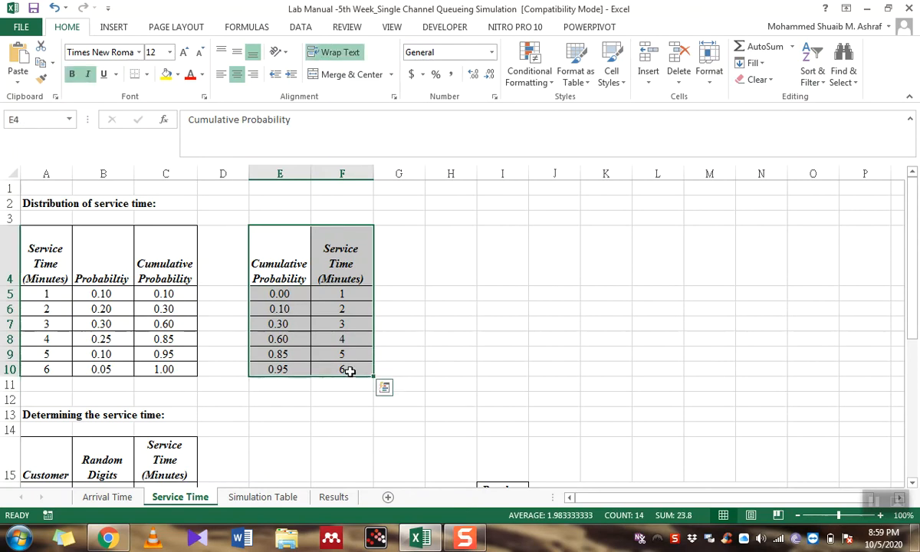
{"action": "left_click", "coordinate": [280, 258]}
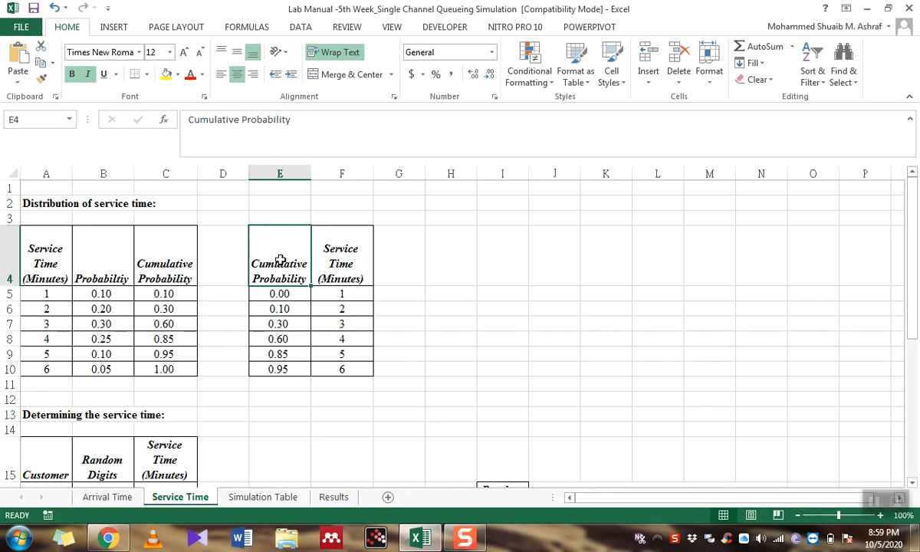
{"action": "left_click", "coordinate": [282, 292]}
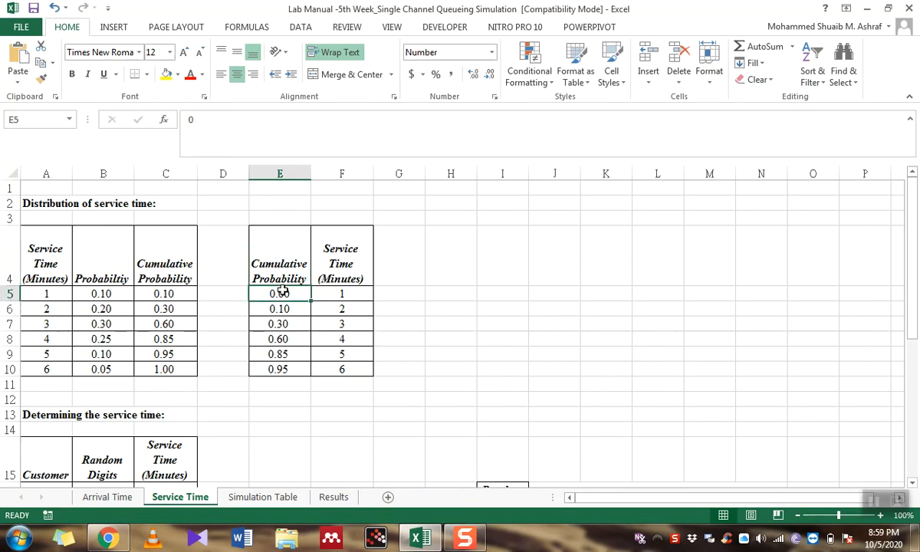
{"action": "left_click", "coordinate": [168, 262]}
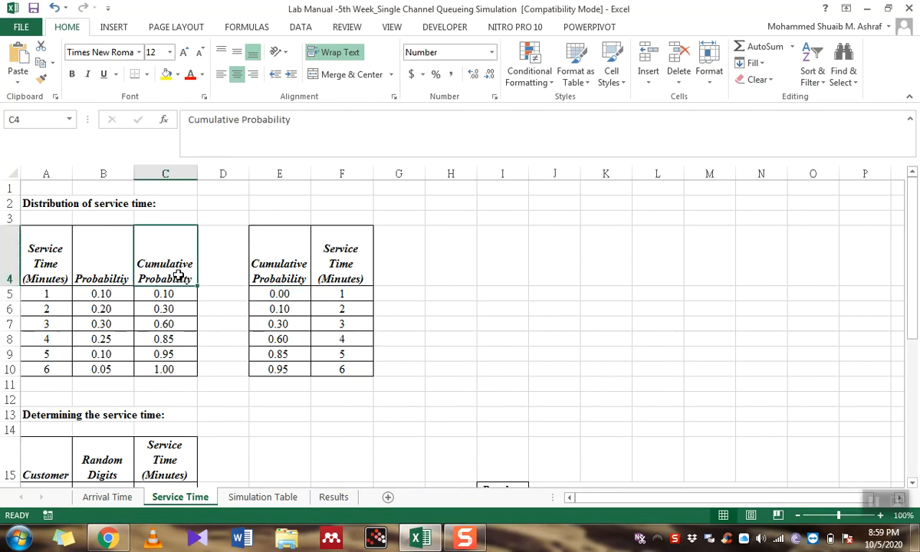
{"action": "left_click", "coordinate": [287, 277]}
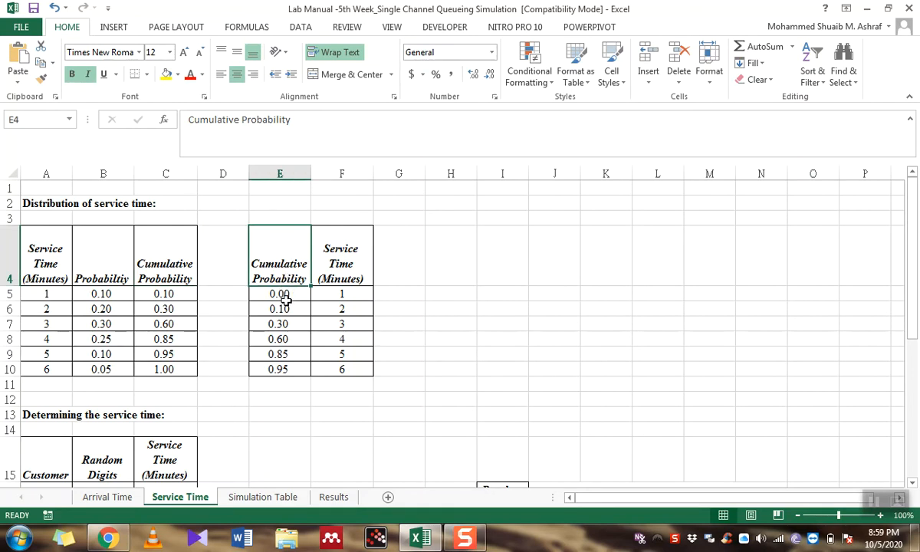
{"action": "left_click", "coordinate": [283, 296]}
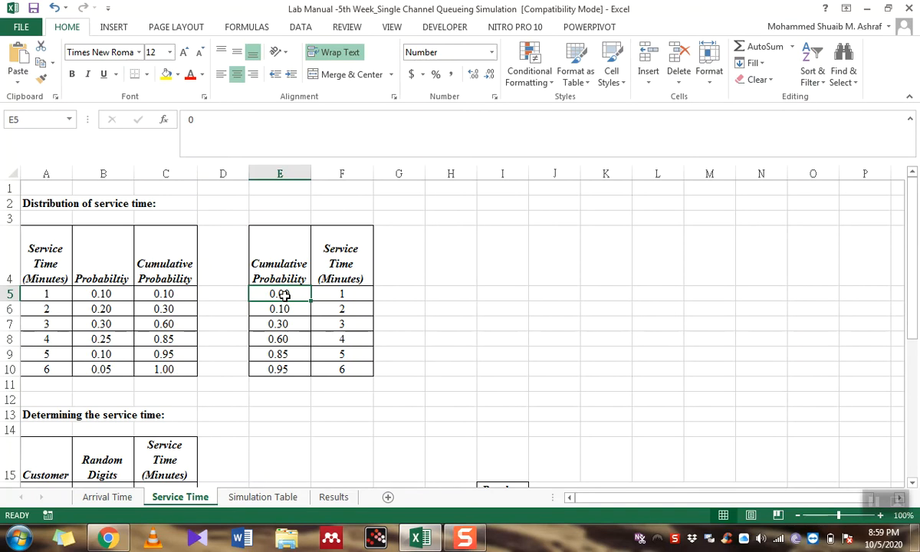
{"action": "type", "text": "0"}
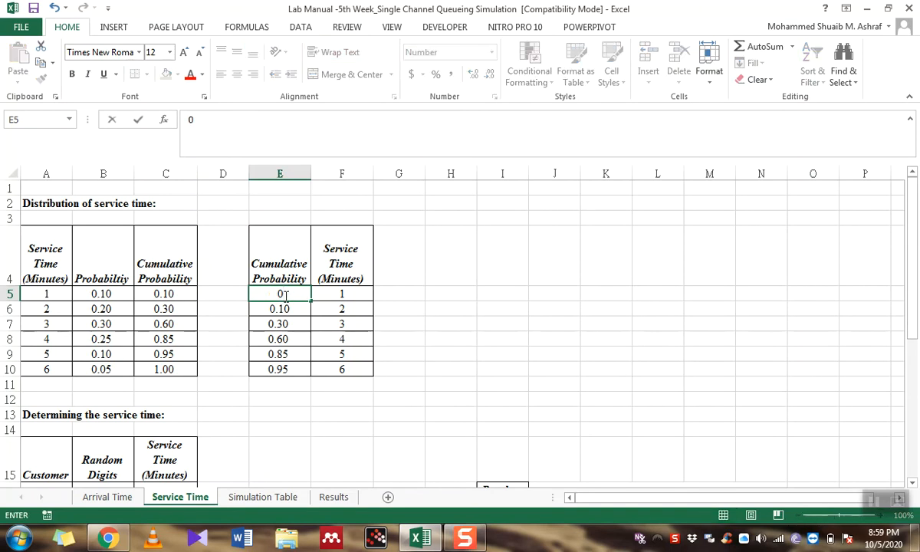
{"action": "key", "text": "Return"}
Enter =C5 in E6 and fill the formula down to E10 to complete the lookup table's cumulative probabilities
{"action": "type", "text": "="}
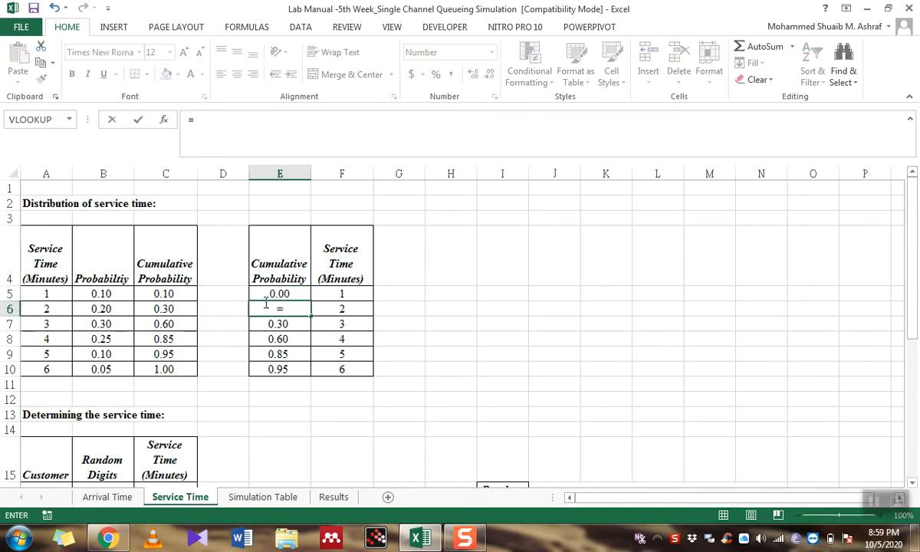
{"action": "left_click", "coordinate": [169, 294]}
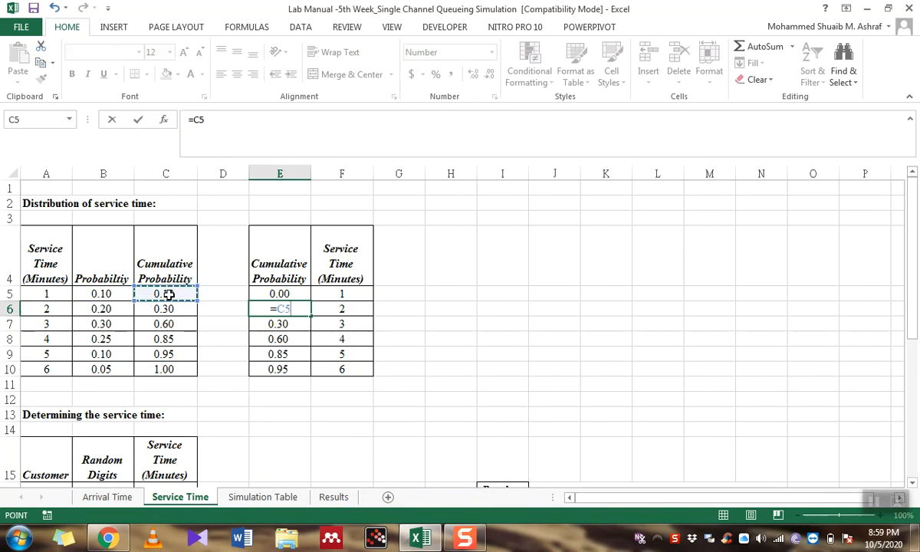
{"action": "key", "text": "Return"}
{"action": "left_click", "coordinate": [292, 309]}
{"action": "left_click_drag", "start_coordinate": [311, 315], "coordinate": [303, 381]}
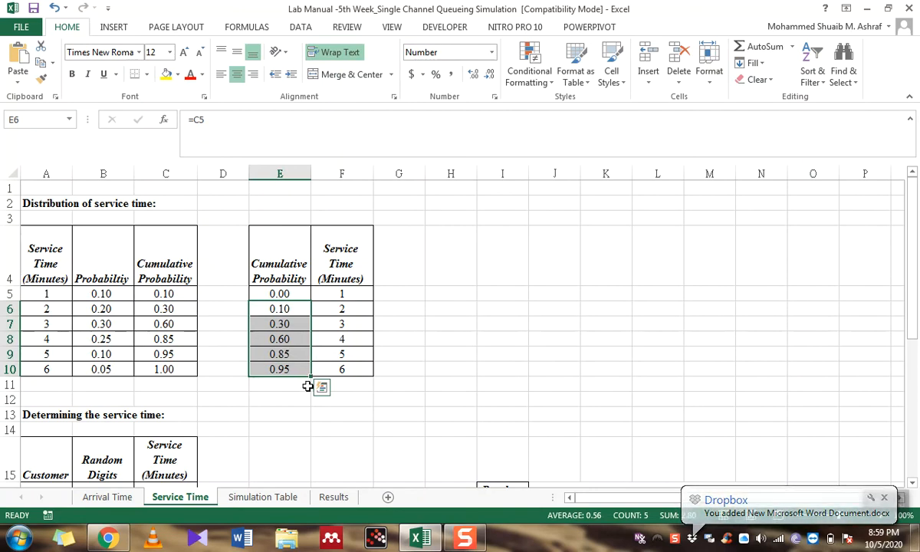
{"action": "left_click", "coordinate": [307, 385]}
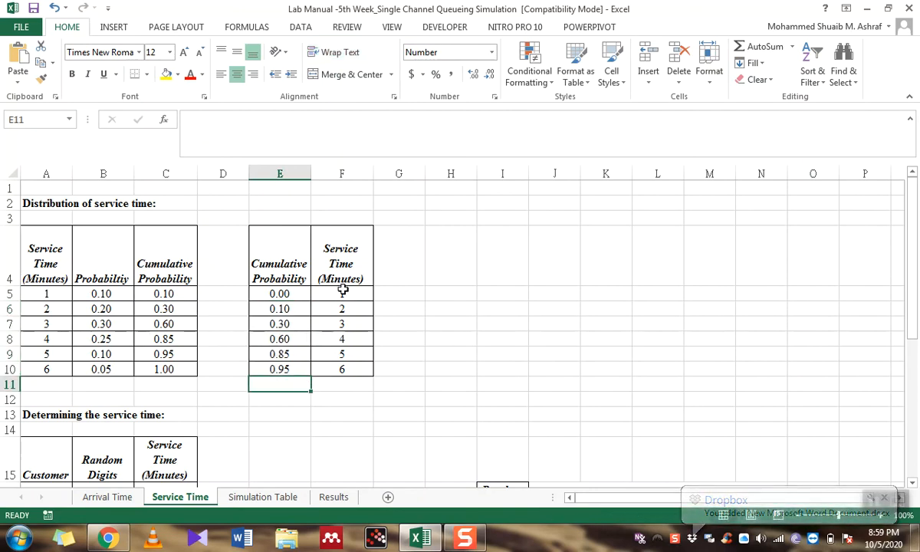
Compare the service time values in columns A and F, and examine the headings of the Determining the service time table
{"action": "left_click_drag", "start_coordinate": [47, 287], "coordinate": [46, 368]}
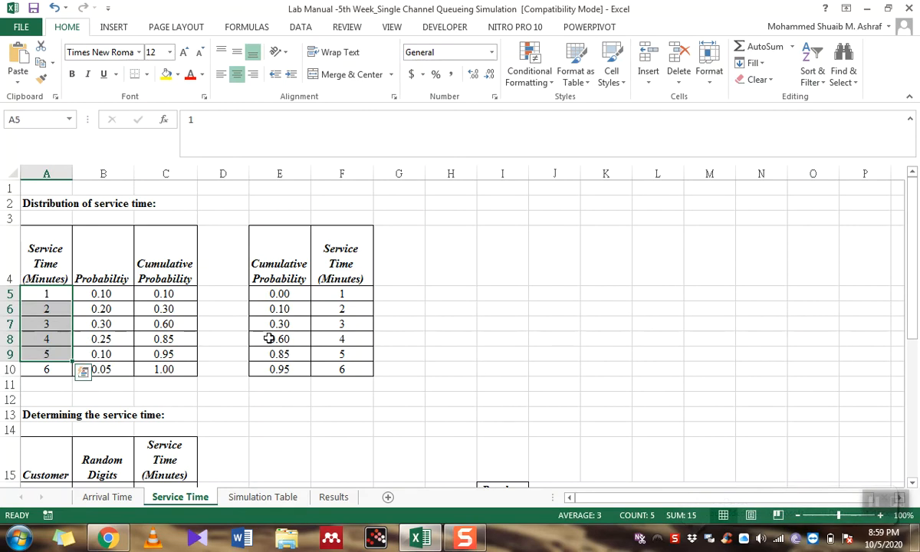
{"action": "left_click", "coordinate": [319, 294]}
{"action": "scroll", "coordinate": [317, 339], "scroll_direction": "down", "scroll_amount": 4}
{"action": "scroll", "coordinate": [248, 329], "scroll_direction": "up", "scroll_amount": 2}
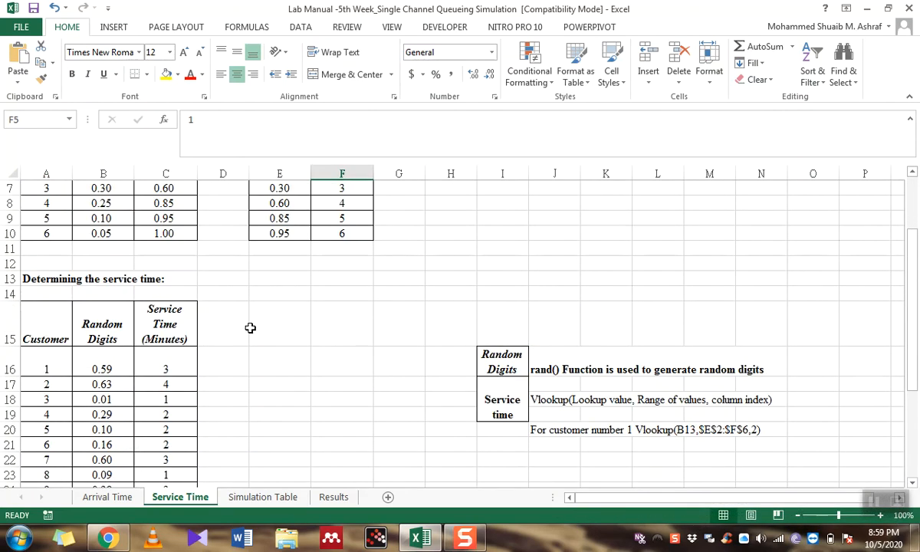
{"action": "left_click", "coordinate": [100, 279]}
{"action": "left_click", "coordinate": [42, 279]}
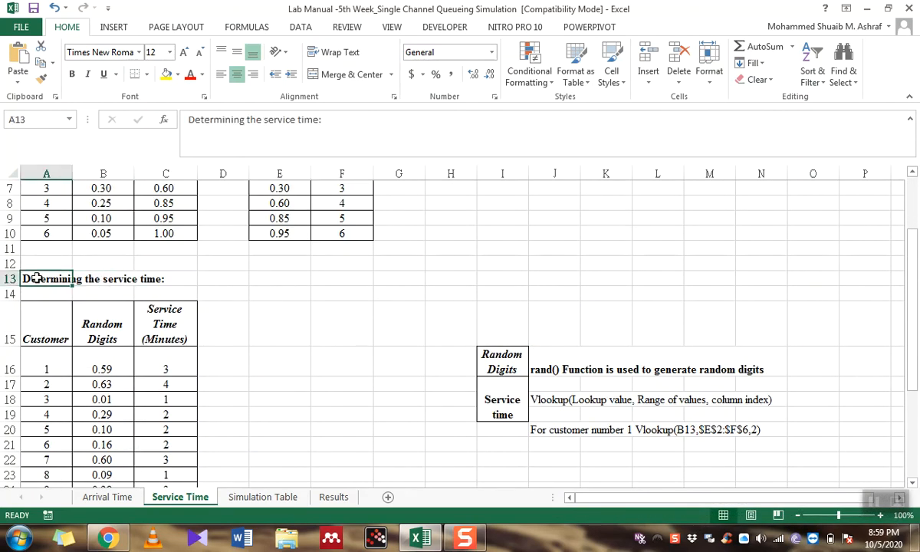
{"action": "left_click", "coordinate": [53, 329]}
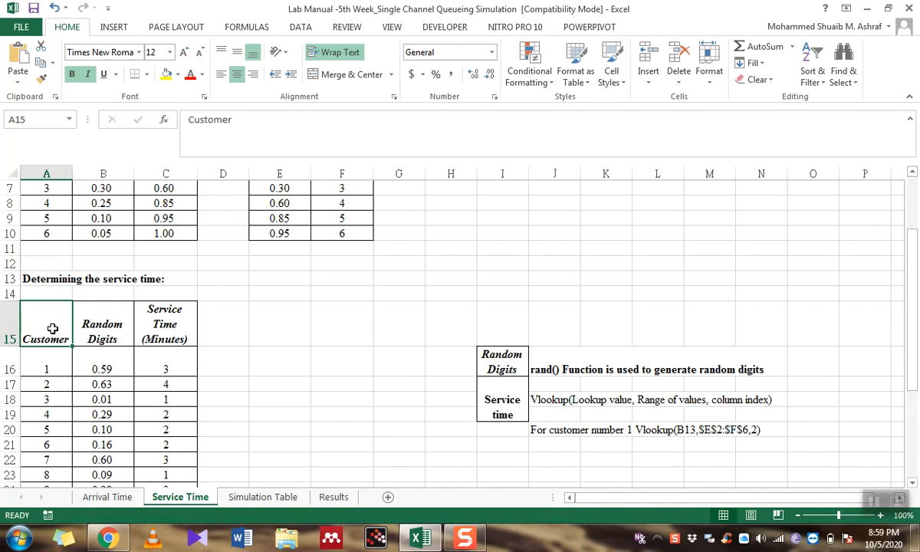
{"action": "left_click", "coordinate": [103, 308]}
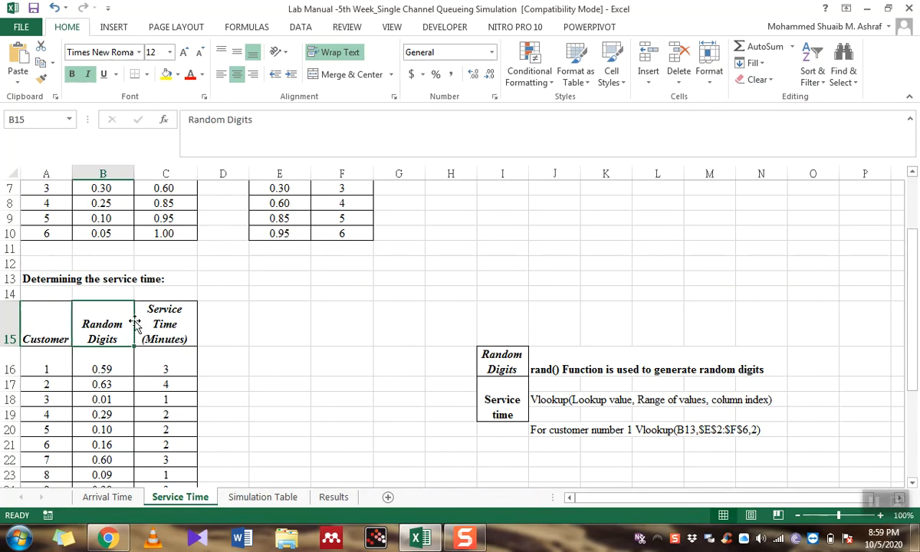
{"action": "left_click", "coordinate": [155, 333]}
Enter =A16+1 in A17 and fill the customer numbering formula down to A35
{"action": "left_click", "coordinate": [57, 366]}
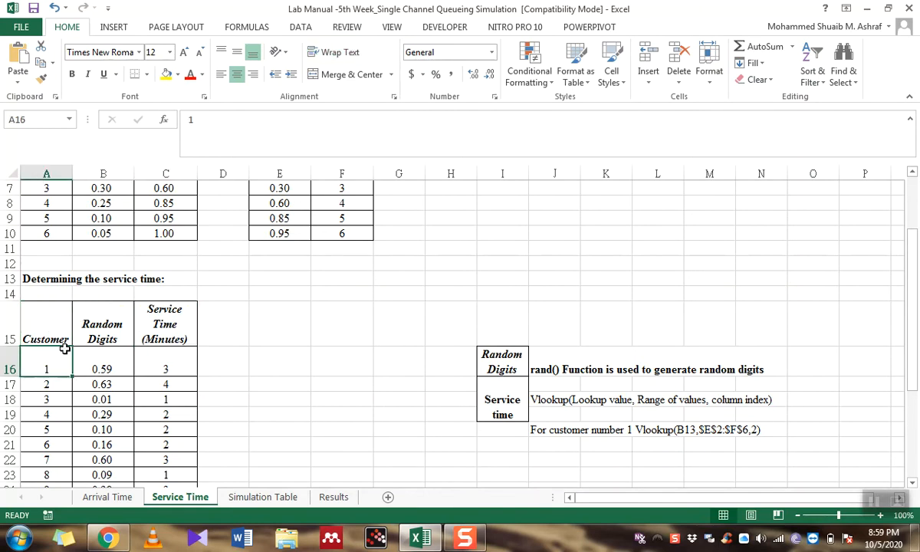
{"action": "scroll", "coordinate": [65, 348], "scroll_direction": "down", "scroll_amount": 1}
{"action": "scroll", "coordinate": [65, 348], "scroll_direction": "down", "scroll_amount": 1}
{"action": "left_click", "coordinate": [58, 296]}
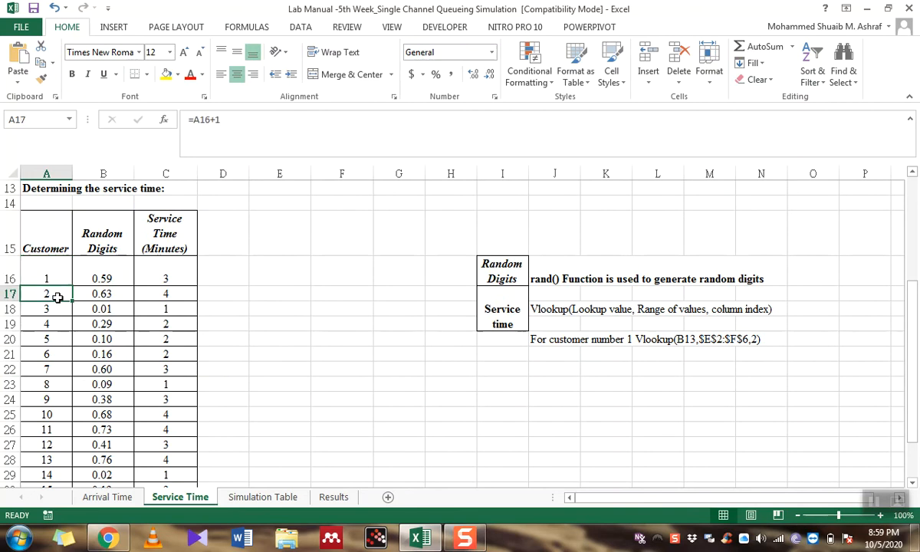
{"action": "type", "text": "="}
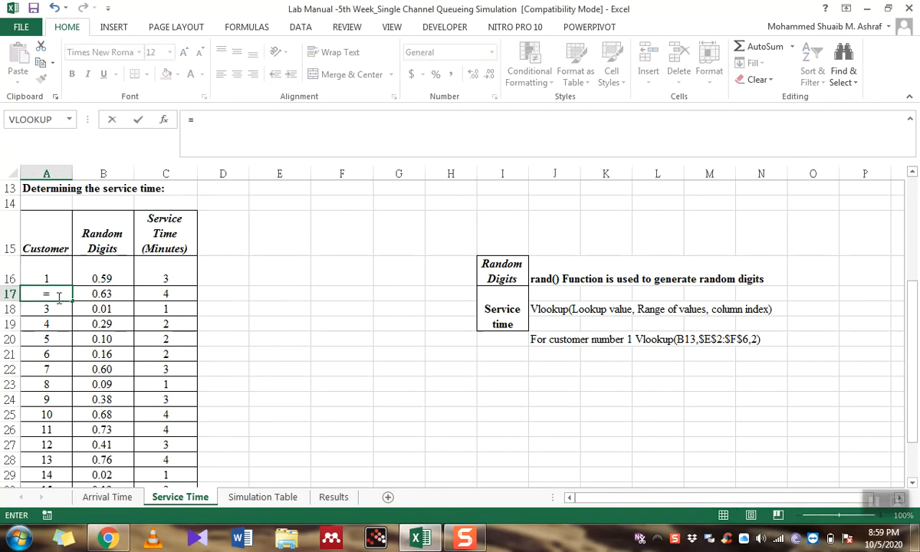
{"action": "left_click", "coordinate": [50, 279]}
{"action": "type", "text": "+"}
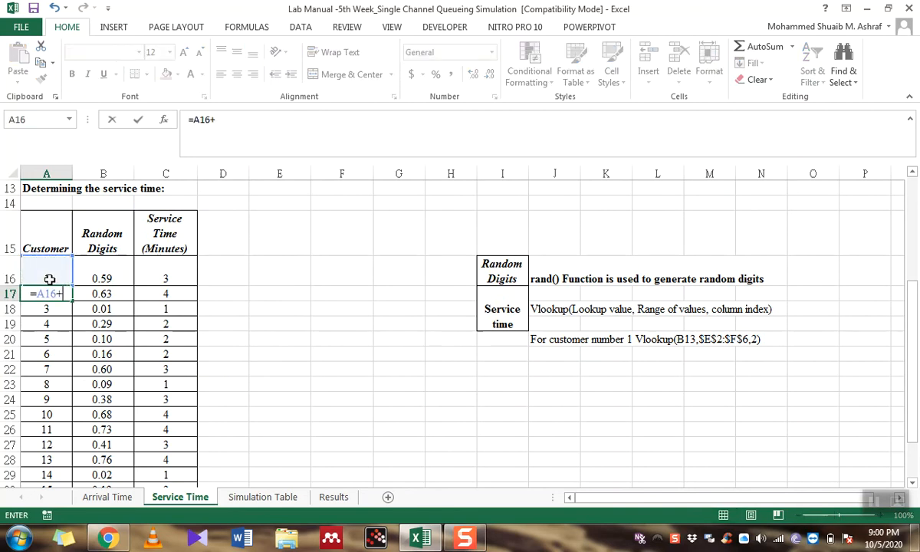
{"action": "type", "text": "1"}
{"action": "key", "text": "Return"}
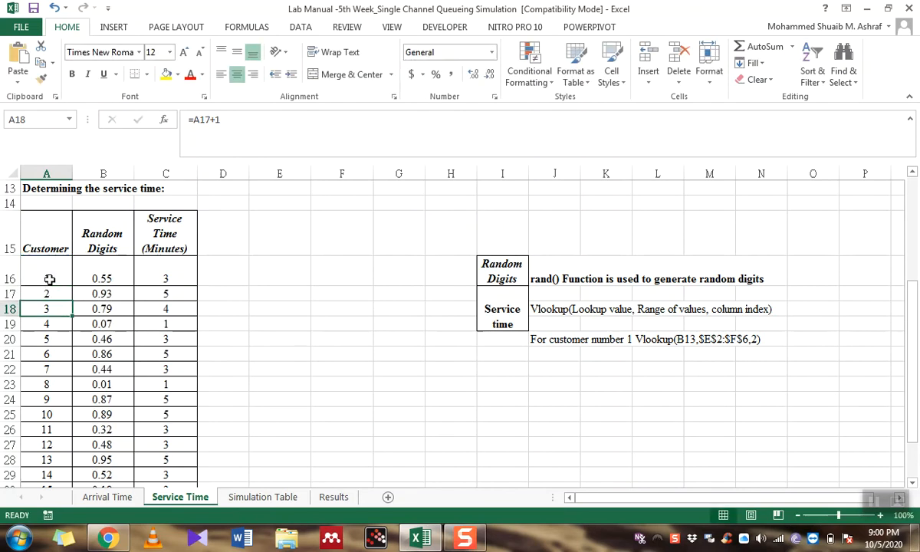
{"action": "left_click", "coordinate": [66, 296]}
{"action": "mouse_move", "coordinate": [72, 301]}
{"action": "left_mouse_down"}
{"action": "mouse_move", "coordinate": [80, 496]}
{"action": "mouse_move", "coordinate": [70, 491]}
{"action": "mouse_move", "coordinate": [66, 458]}
{"action": "left_mouse_up"}
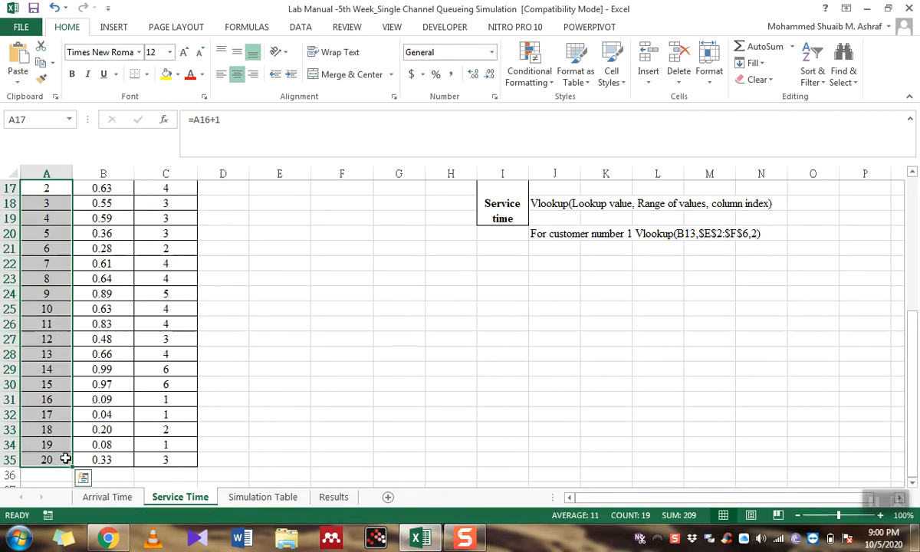
{"action": "scroll", "coordinate": [66, 459], "scroll_direction": "up", "scroll_amount": 3}
Enter =RAND() in B16 and fill it down the Random Digits column of the service time table
{"action": "scroll", "coordinate": [75, 422], "scroll_direction": "down", "scroll_amount": 1}
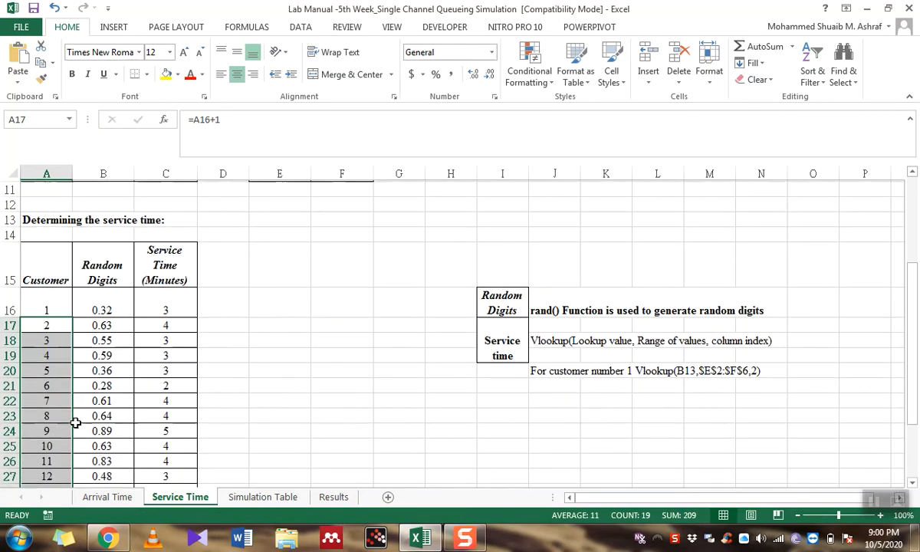
{"action": "scroll", "coordinate": [75, 423], "scroll_direction": "down", "scroll_amount": 1}
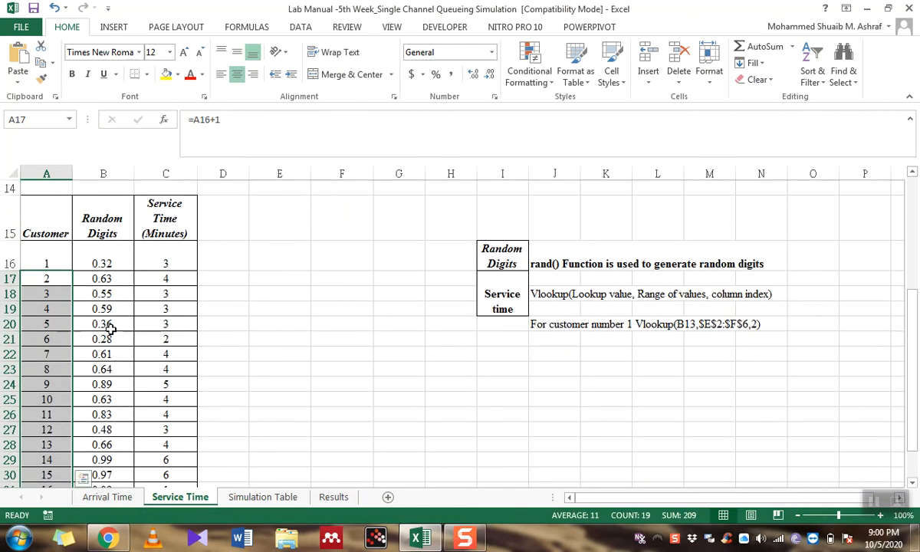
{"action": "left_click", "coordinate": [117, 262]}
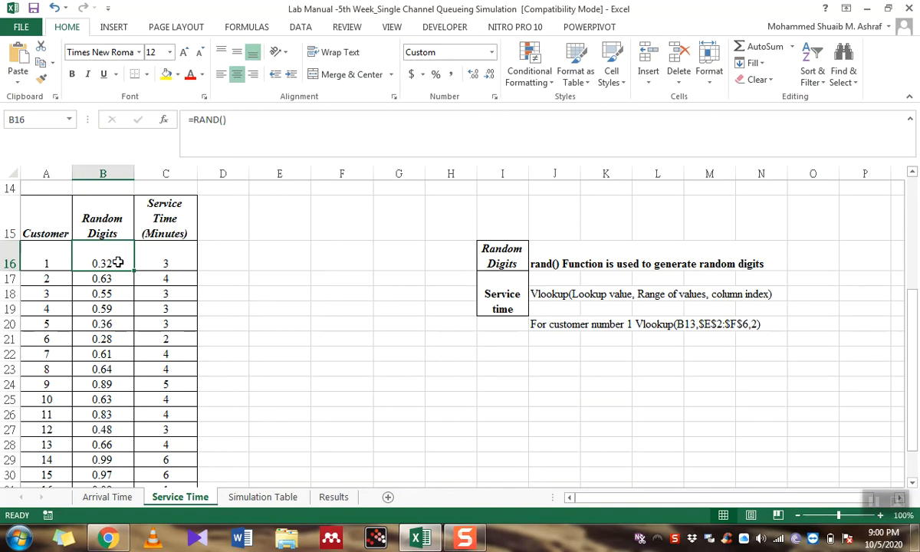
{"action": "type", "text": "="}
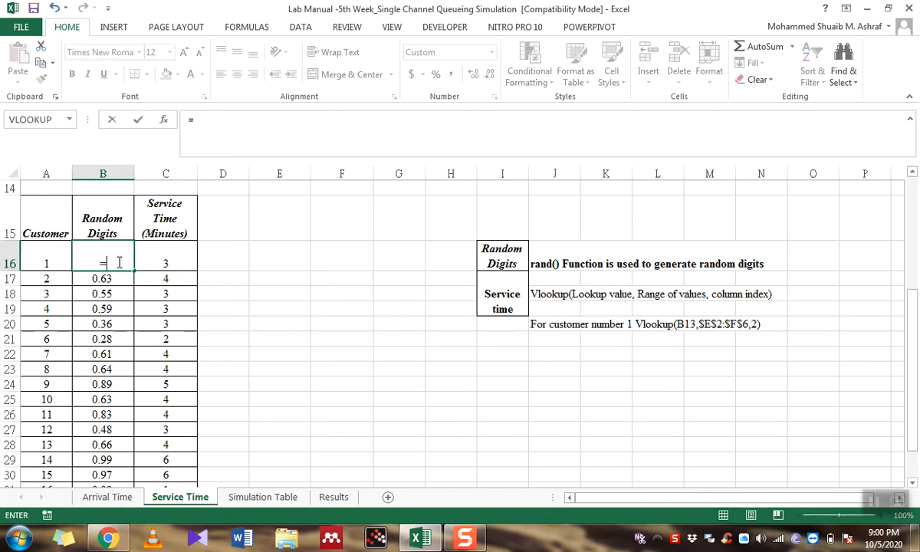
{"action": "type", "text": "rand"}
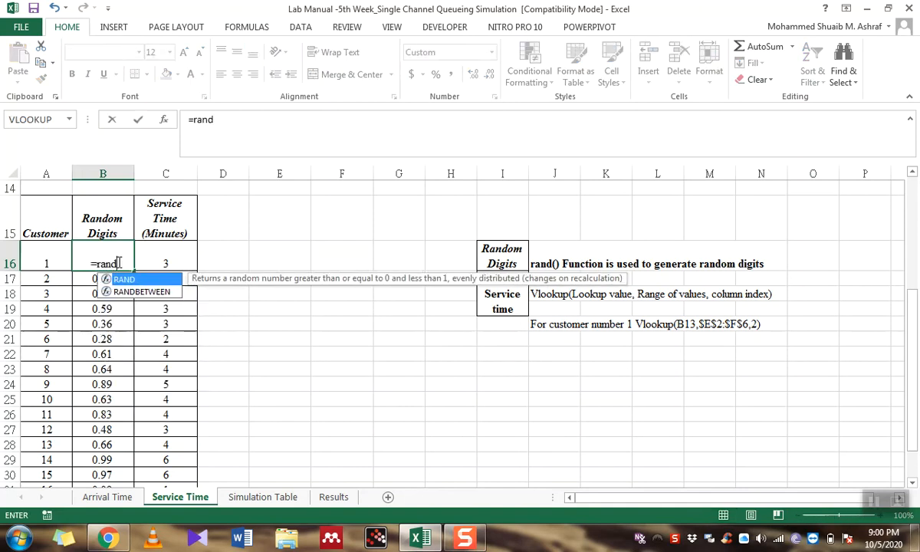
{"action": "type", "text": "("}
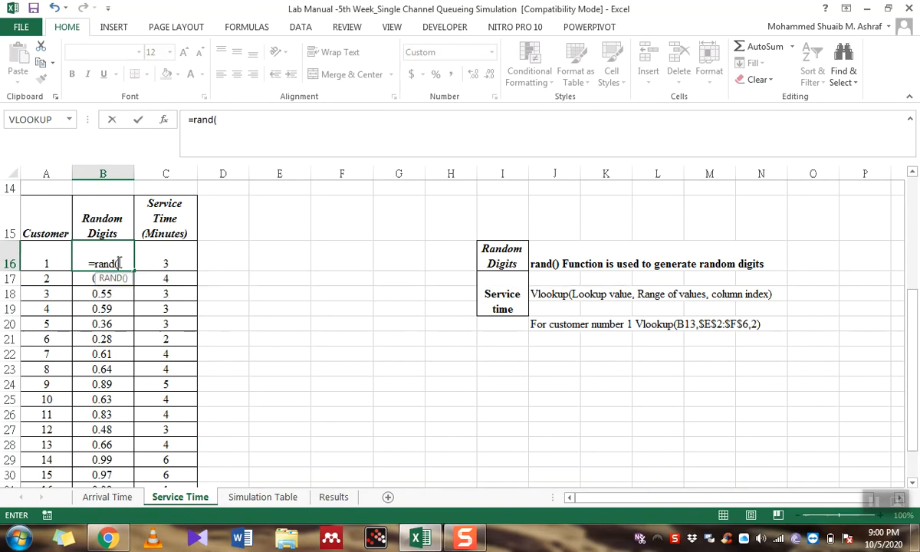
{"action": "type", "text": ")"}
{"action": "key", "text": "Return"}
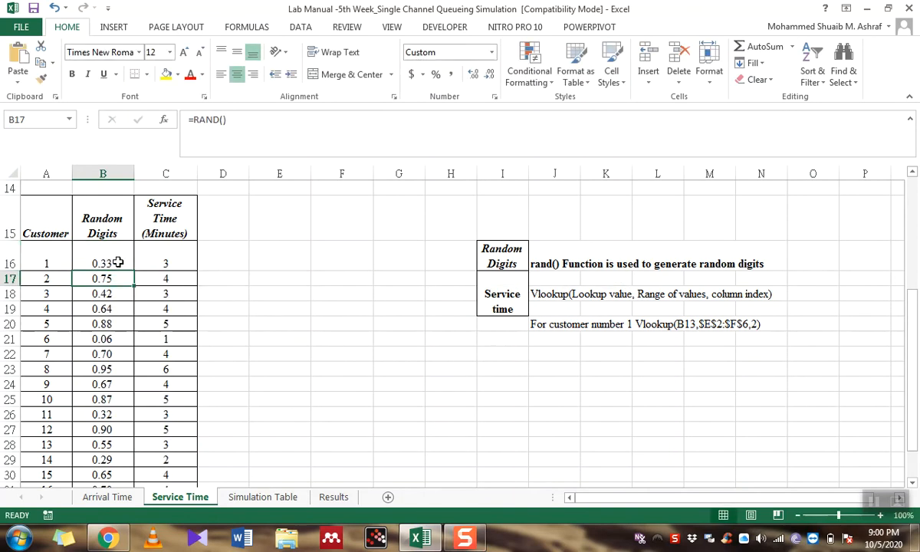
{"action": "left_click", "coordinate": [119, 263]}
{"action": "left_click_drag", "start_coordinate": [134, 271], "coordinate": [115, 454]}
Examine the first customer's row in the service time table, including the random digit in B16 and the existing lookup formula in C16
{"action": "scroll", "coordinate": [115, 429], "scroll_direction": "up", "scroll_amount": 4}
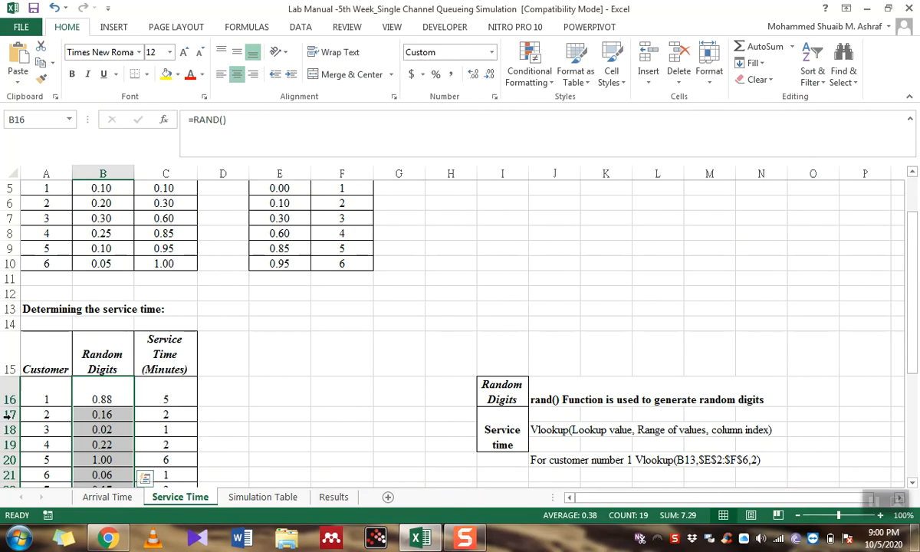
{"action": "left_click", "coordinate": [56, 387]}
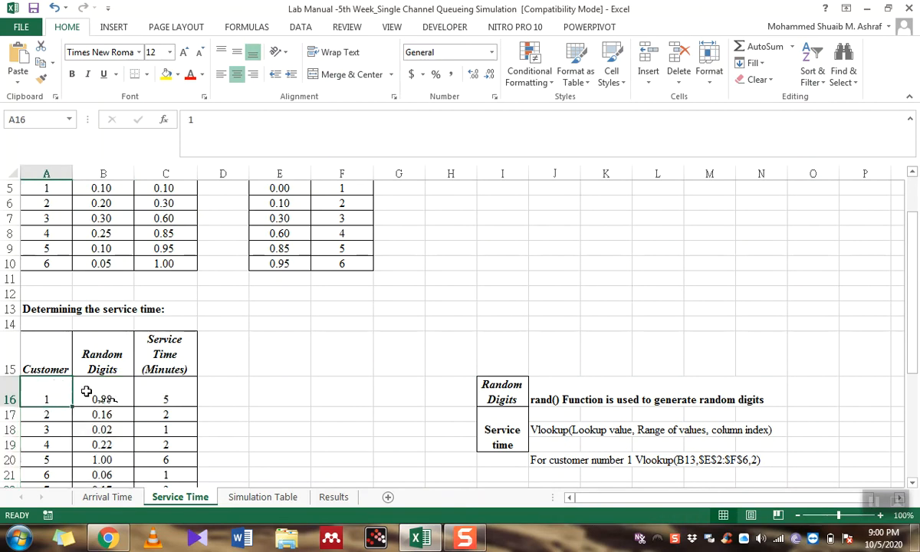
{"action": "left_click", "coordinate": [151, 389]}
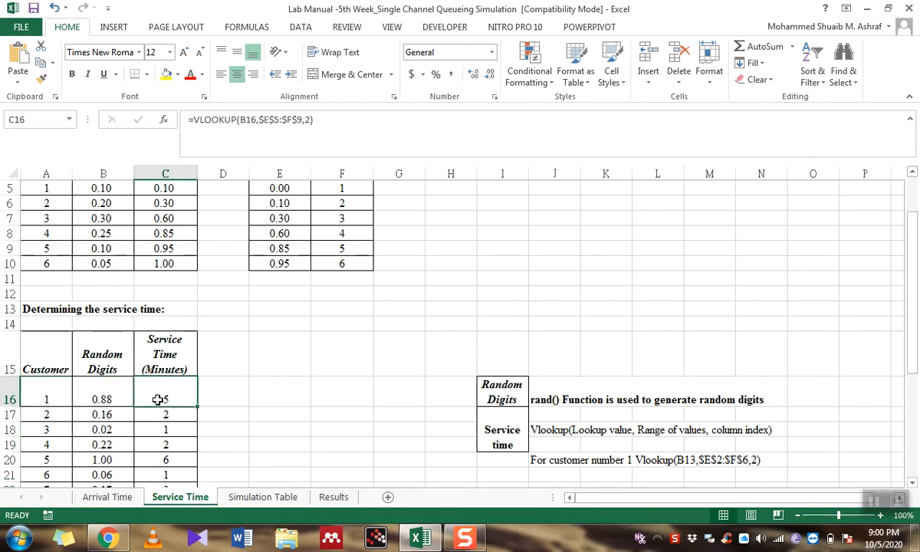
{"action": "scroll", "coordinate": [160, 401], "scroll_direction": "up", "scroll_amount": 1}
{"action": "scroll", "coordinate": [160, 419], "scroll_direction": "down", "scroll_amount": 1}
{"action": "left_click", "coordinate": [48, 404]}
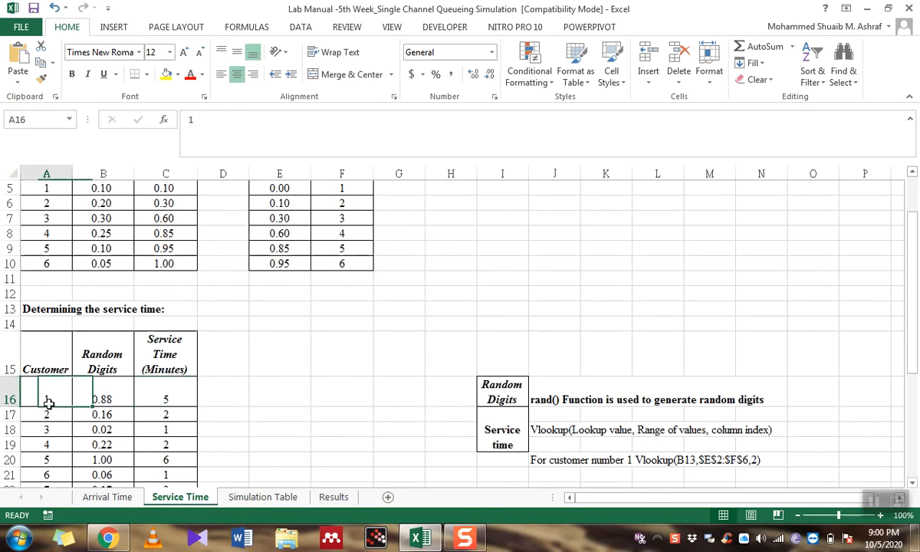
{"action": "left_click", "coordinate": [105, 395]}
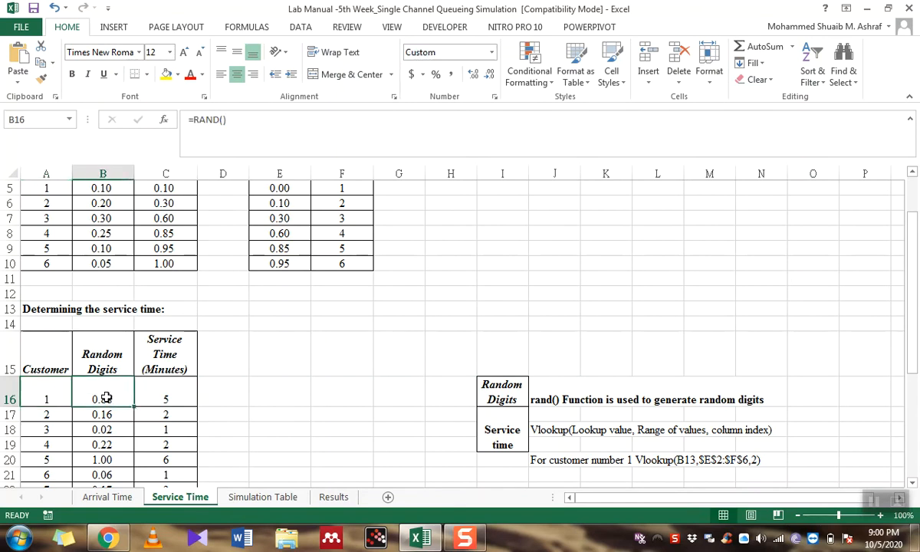
{"action": "left_click", "coordinate": [166, 400]}
{"action": "double_click", "coordinate": [166, 391]}
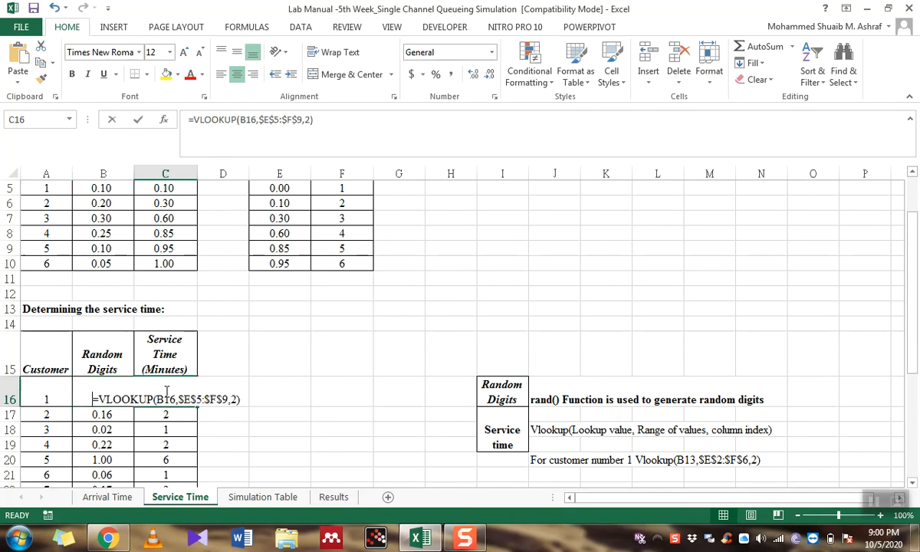
{"action": "key", "text": "Escape"}
Build a VLOOKUP in C16 with lookup value B16, the Service range E5:F10 as table array and column index 2
{"action": "type", "text": "="}
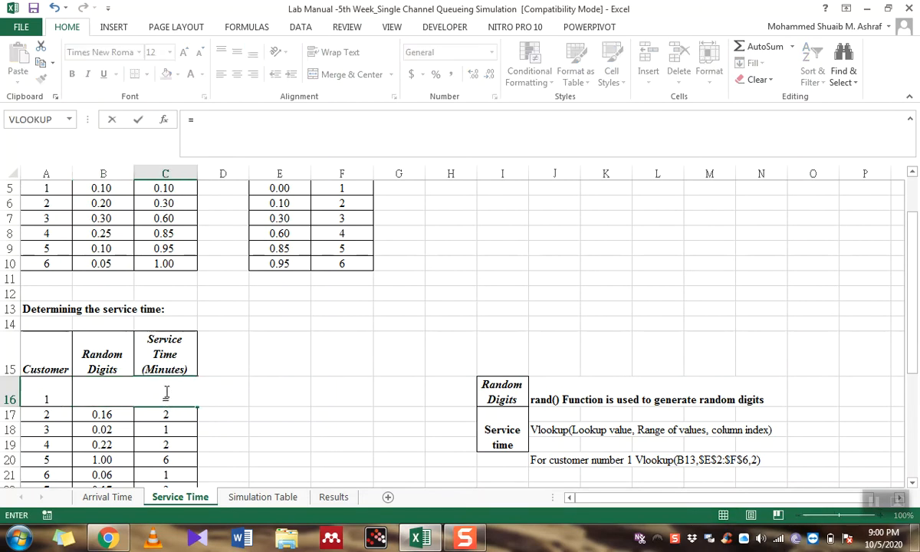
{"action": "left_click", "coordinate": [69, 120]}
{"action": "left_click", "coordinate": [34, 137]}
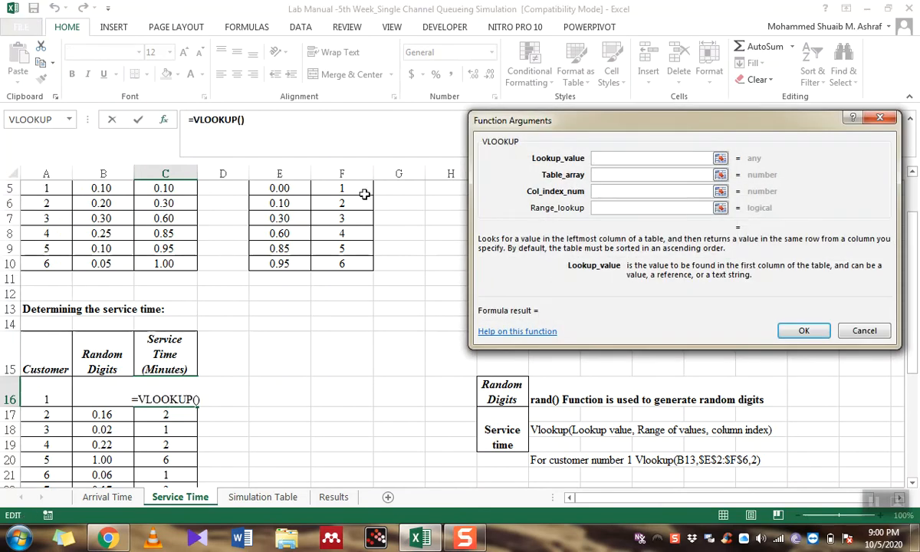
{"action": "left_click", "coordinate": [116, 397]}
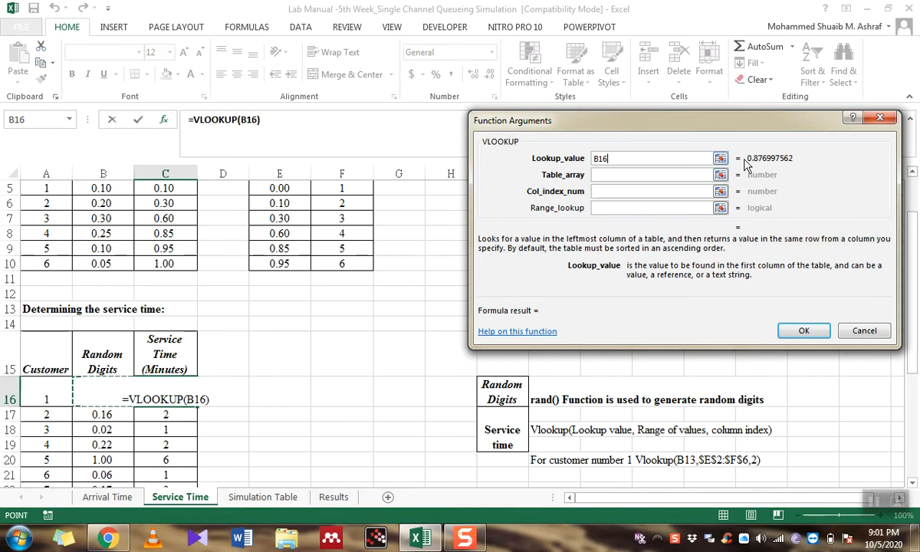
{"action": "left_click", "coordinate": [720, 176]}
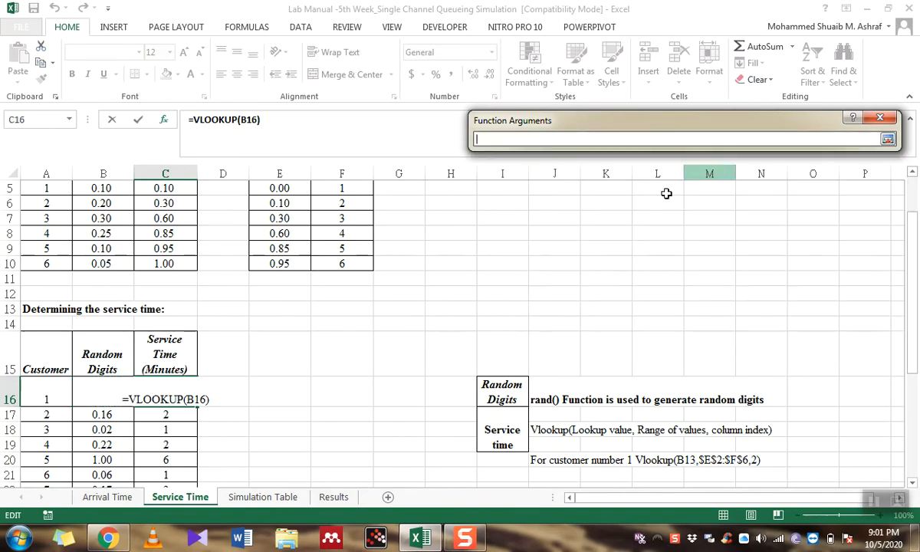
{"action": "scroll", "coordinate": [416, 258], "scroll_direction": "up", "scroll_amount": 2}
{"action": "left_click_drag", "start_coordinate": [283, 296], "coordinate": [344, 373]}
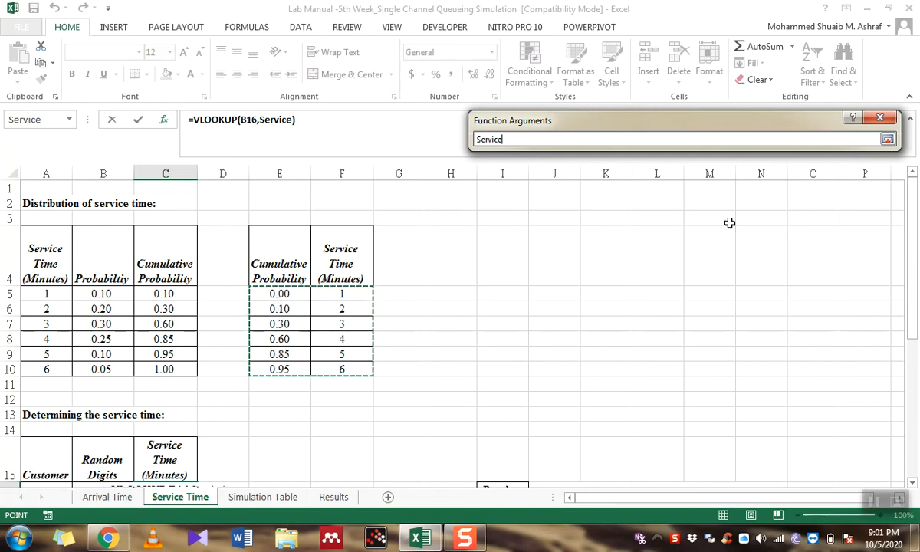
{"action": "left_click", "coordinate": [887, 140]}
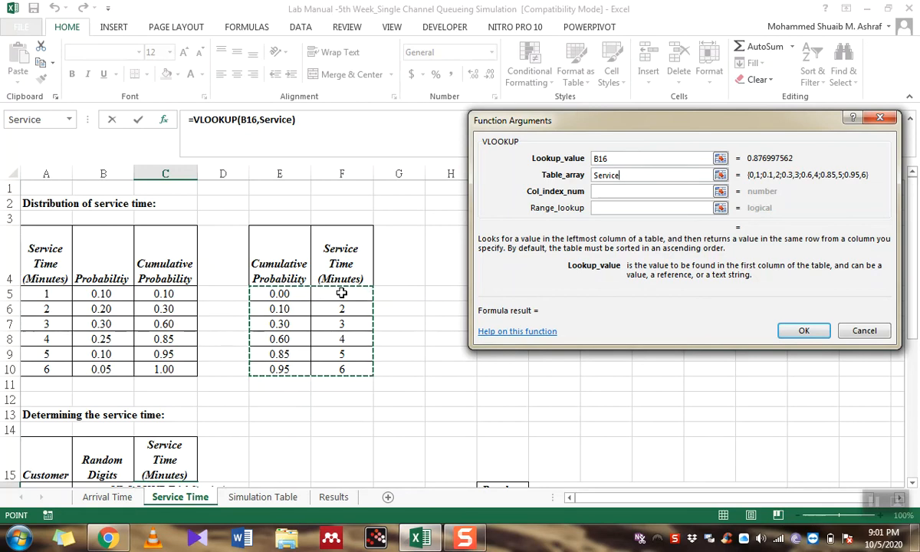
{"action": "left_click", "coordinate": [608, 191]}
{"action": "type", "text": "2"}
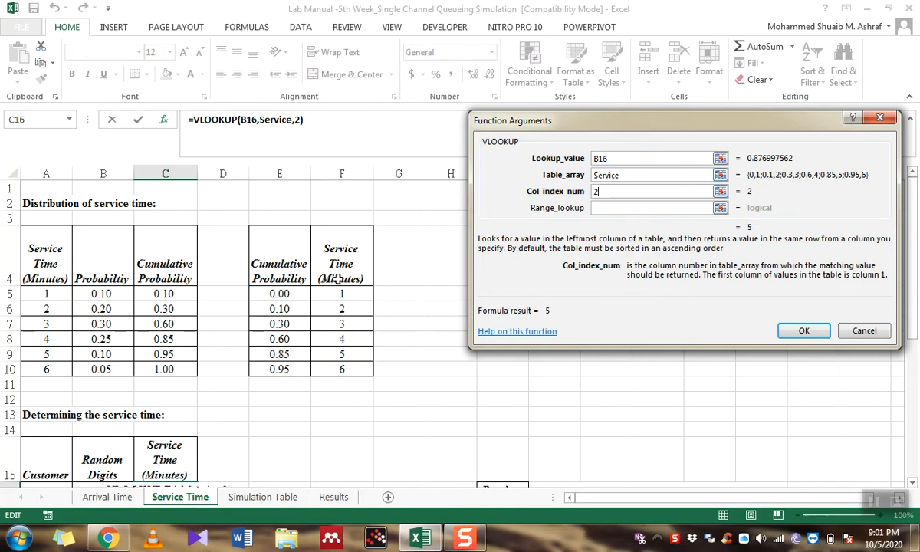
{"action": "type", "text": "+"}
{"action": "left_click_drag", "start_coordinate": [284, 294], "coordinate": [345, 370]}
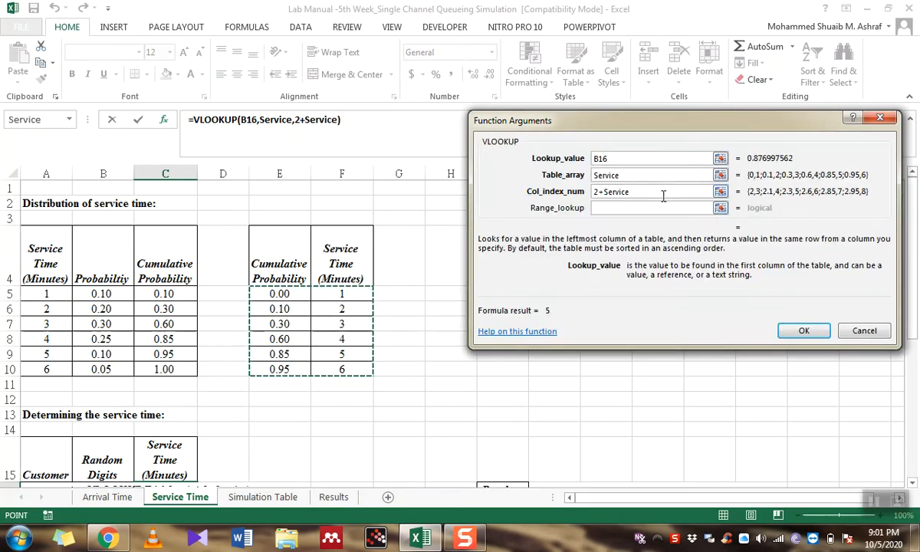
{"action": "key", "text": "BackSpace"}
{"action": "key", "text": "BackSpace"}
{"action": "key", "text": "BackSpace"}
{"action": "key", "text": "BackSpace"}
{"action": "key", "text": "BackSpace"}
{"action": "key", "text": "BackSpace"}
{"action": "key", "text": "BackSpace"}
{"action": "key", "text": "BackSpace"}
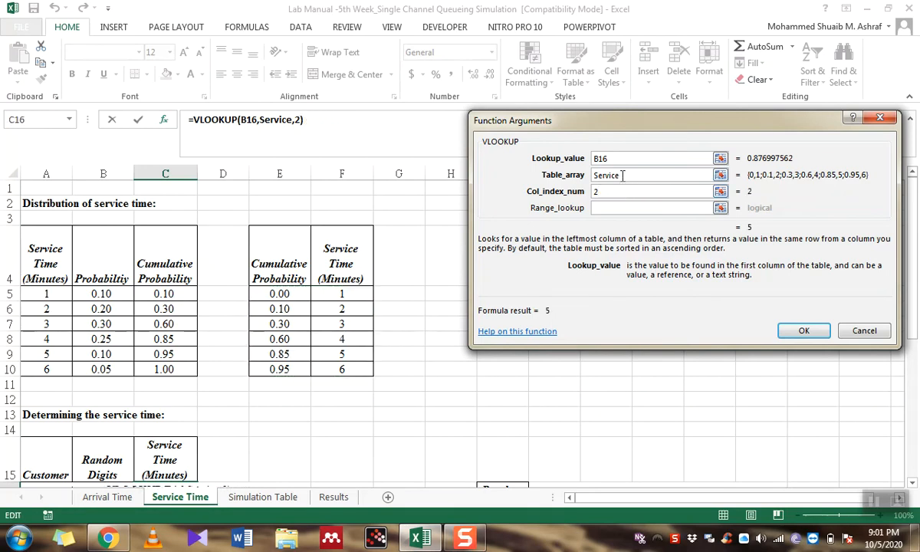
Reselect E5:F10 as the VLOOKUP table array and accept =VLOOKUP(B16,Service,2) in C16
{"action": "left_click", "coordinate": [720, 175]}
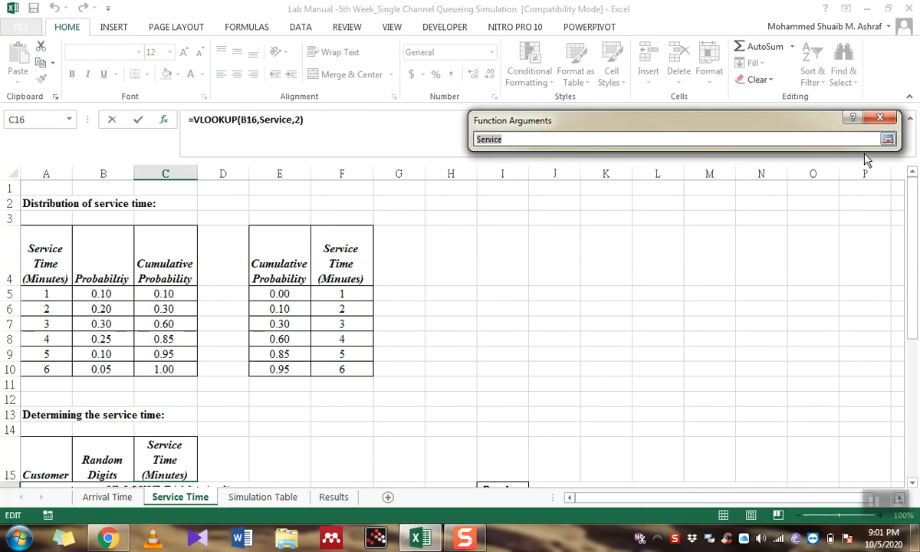
{"action": "left_click", "coordinate": [887, 139]}
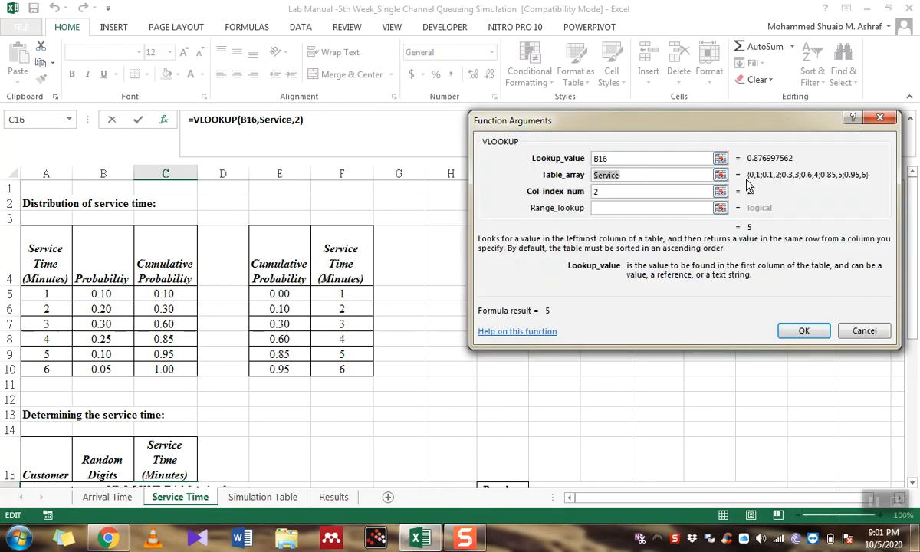
{"action": "key", "text": "BackSpace"}
{"action": "left_click_drag", "start_coordinate": [281, 298], "coordinate": [366, 369]}
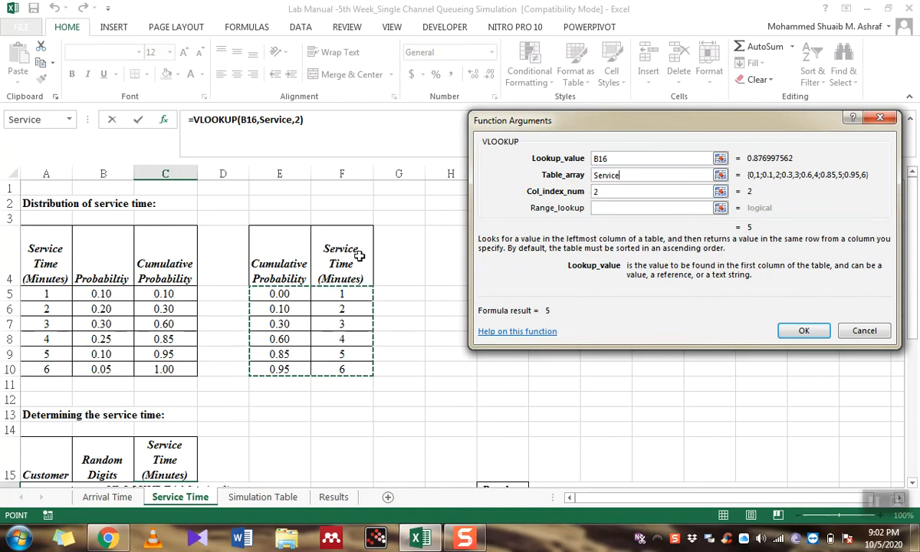
{"action": "left_click", "coordinate": [804, 331]}
Fill the service time VLOOKUP from C16 down to C35 and check the copied formula in C17
{"action": "scroll", "coordinate": [636, 351], "scroll_direction": "down", "scroll_amount": 5}
{"action": "scroll", "coordinate": [173, 279], "scroll_direction": "up", "scroll_amount": 2}
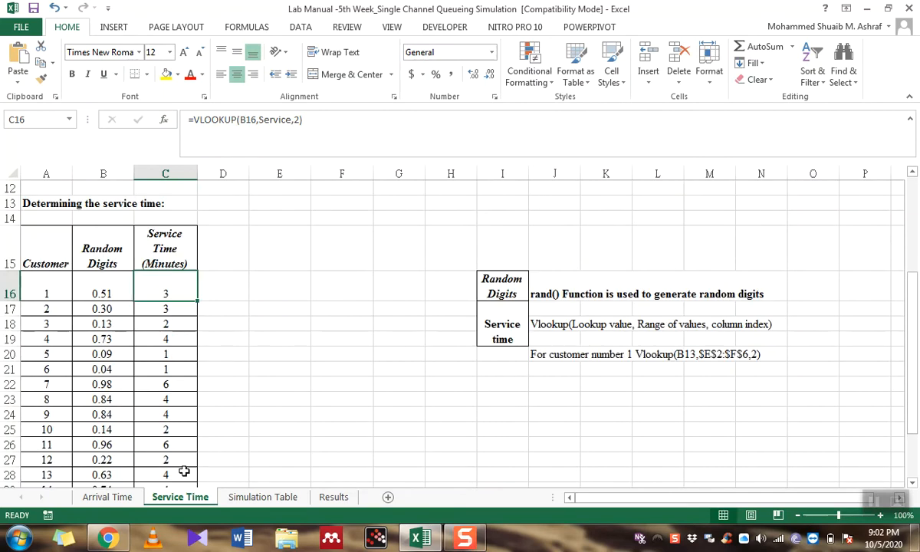
{"action": "scroll", "coordinate": [218, 430], "scroll_direction": "up", "scroll_amount": 1}
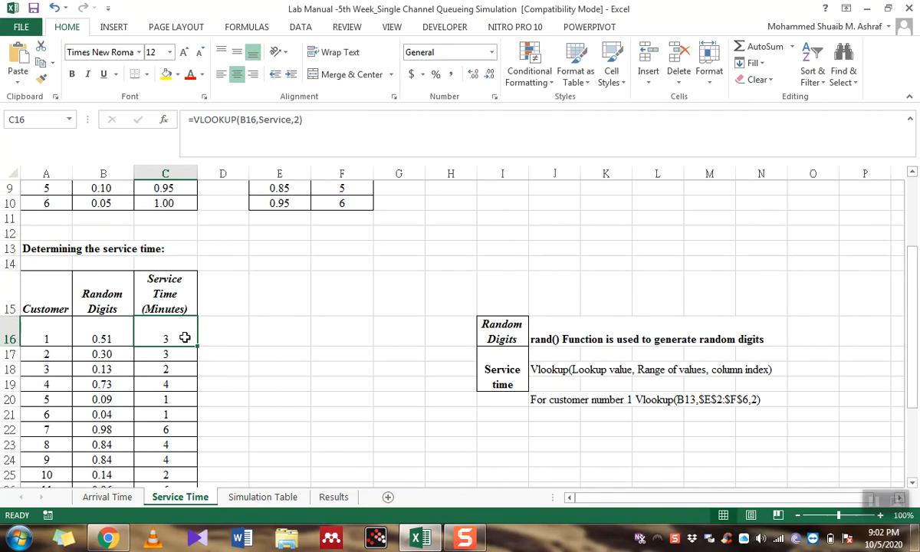
{"action": "left_click_drag", "start_coordinate": [197, 347], "coordinate": [190, 445]}
{"action": "scroll", "coordinate": [188, 440], "scroll_direction": "up", "scroll_amount": 4}
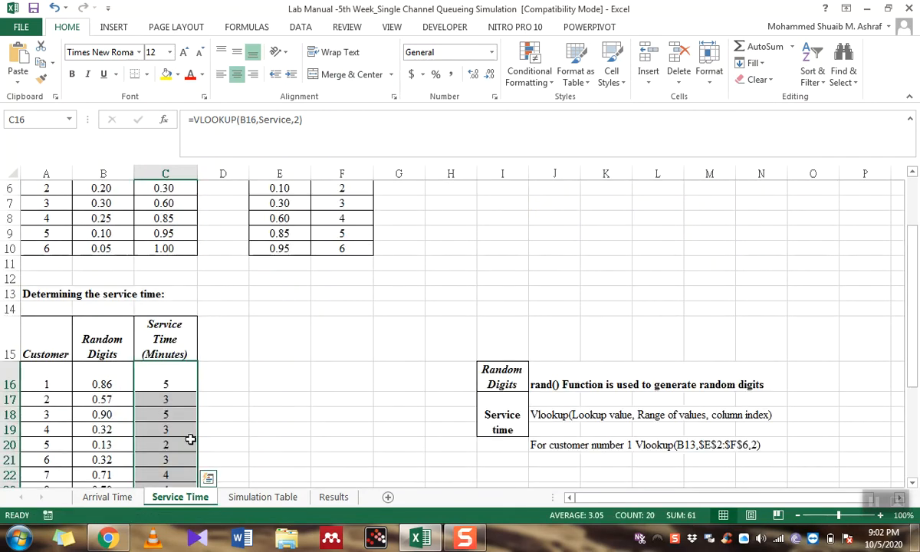
{"action": "left_click", "coordinate": [171, 400]}
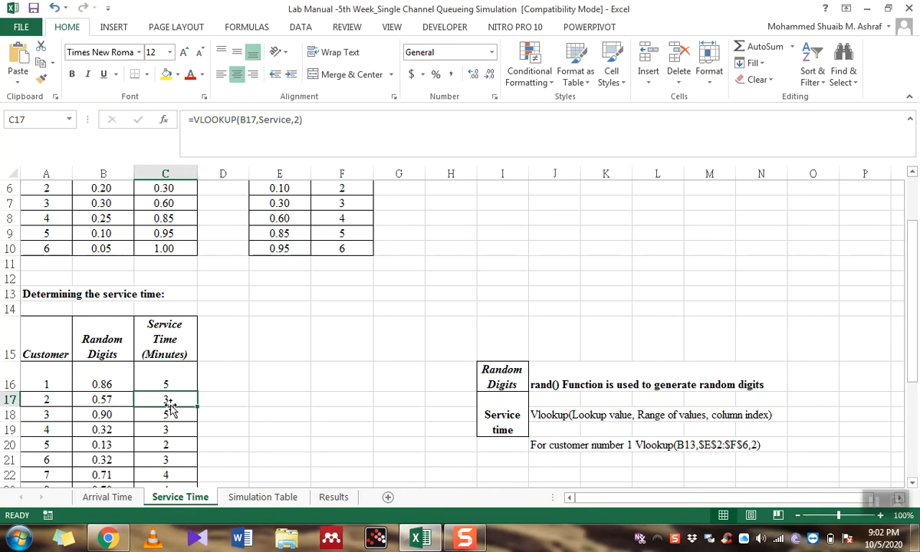
Compare customer 2's random digit in B17 with the cumulative probability and service time lookup table in E5:F10
{"action": "left_click", "coordinate": [90, 384]}
{"action": "left_click", "coordinate": [92, 400]}
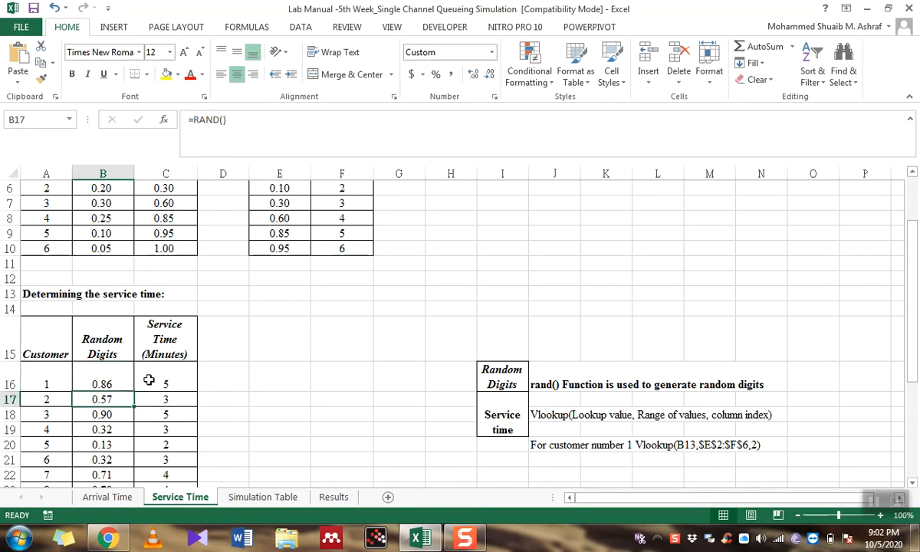
{"action": "scroll", "coordinate": [161, 372], "scroll_direction": "up", "scroll_amount": 2}
{"action": "left_click_drag", "start_coordinate": [278, 297], "coordinate": [283, 308]}
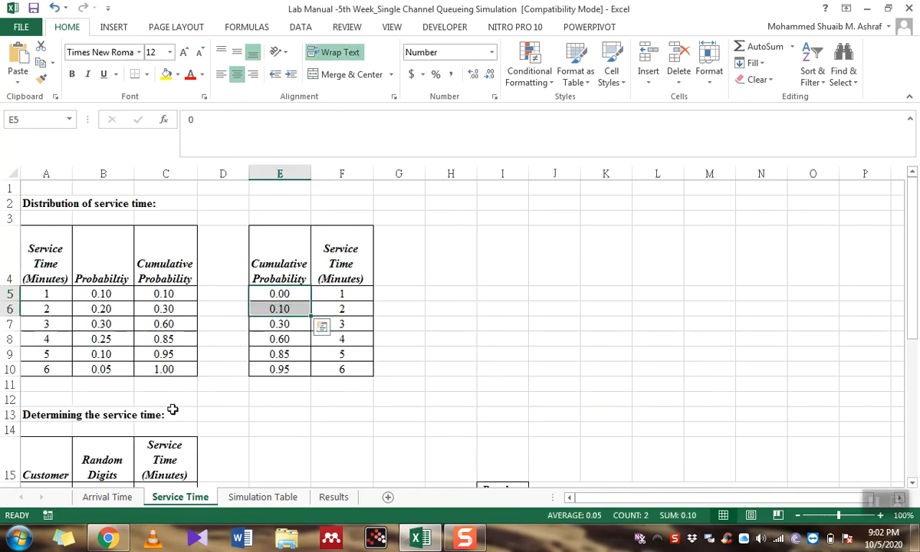
{"action": "left_click", "coordinate": [337, 308]}
{"action": "scroll", "coordinate": [337, 308], "scroll_direction": "down", "scroll_amount": 3}
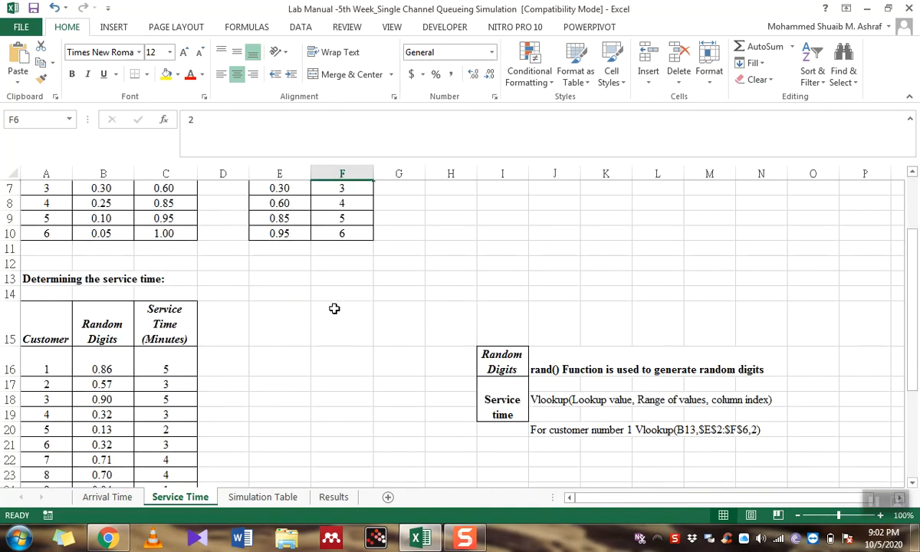
Examine the column headers in rows 8 and 9 of the Simulation Table sheet, from Customer to Idle Time of Server
{"action": "left_click", "coordinate": [262, 497]}
{"action": "scroll", "coordinate": [273, 414], "scroll_direction": "up", "scroll_amount": 1}
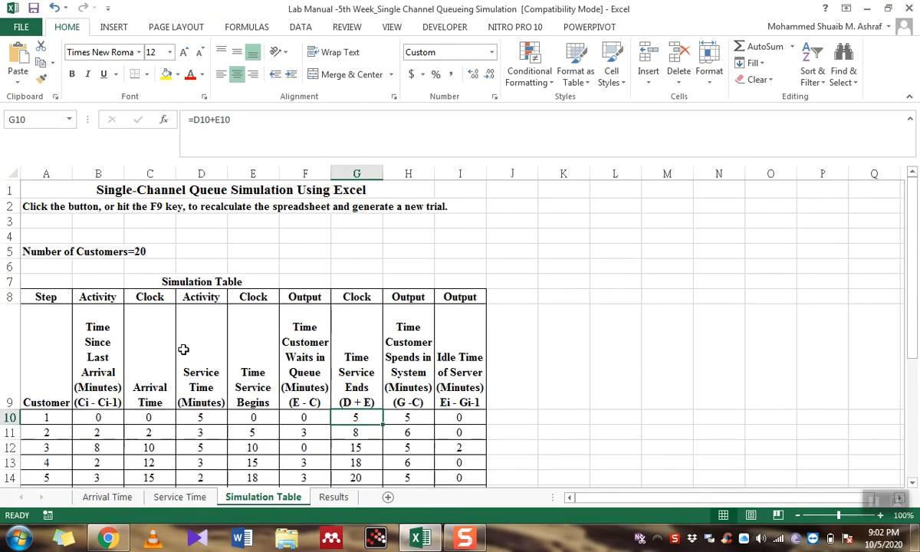
{"action": "left_click_drag", "start_coordinate": [49, 349], "coordinate": [439, 364]}
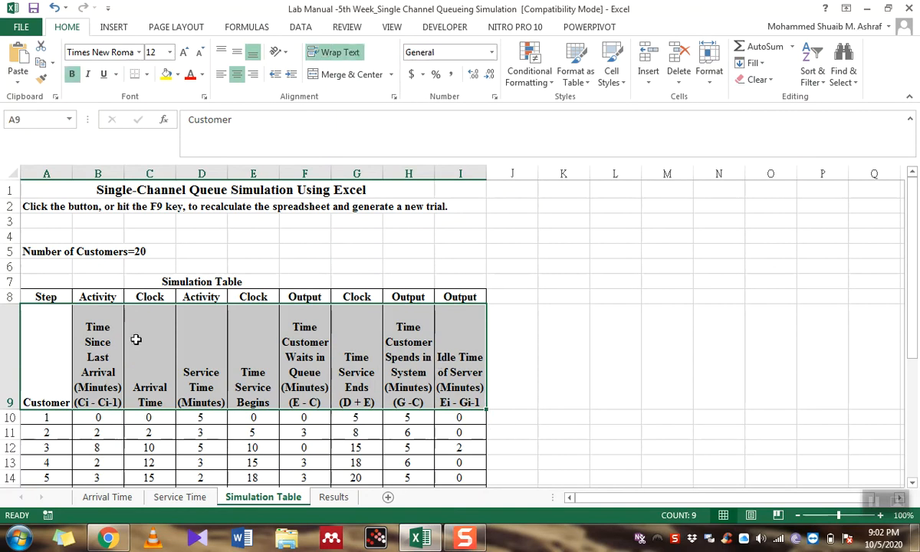
{"action": "left_click_drag", "start_coordinate": [45, 298], "coordinate": [442, 354]}
{"action": "scroll", "coordinate": [441, 354], "scroll_direction": "down", "scroll_amount": 3}
{"action": "scroll", "coordinate": [444, 355], "scroll_direction": "up", "scroll_amount": 3}
{"action": "scroll", "coordinate": [270, 356], "scroll_direction": "down", "scroll_amount": 2}
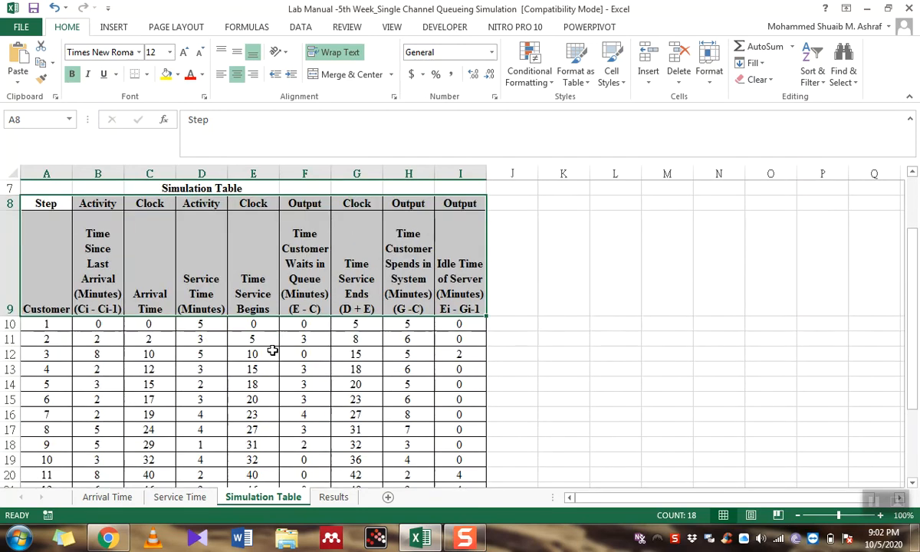
{"action": "left_click", "coordinate": [121, 354]}
{"action": "left_click_drag", "start_coordinate": [45, 283], "coordinate": [454, 283]}
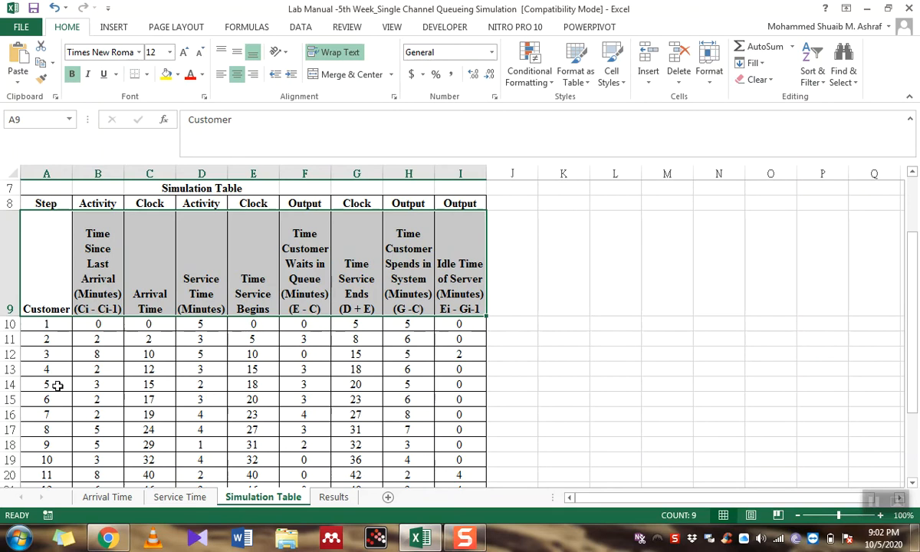
Number the first two customers in the simulation table by entering 1 in A10 and =A10+1 in A11
{"action": "left_click", "coordinate": [55, 329]}
{"action": "scroll", "coordinate": [46, 336], "scroll_direction": "down", "scroll_amount": 1}
{"action": "scroll", "coordinate": [47, 336], "scroll_direction": "up", "scroll_amount": 1}
{"action": "left_click", "coordinate": [48, 338]}
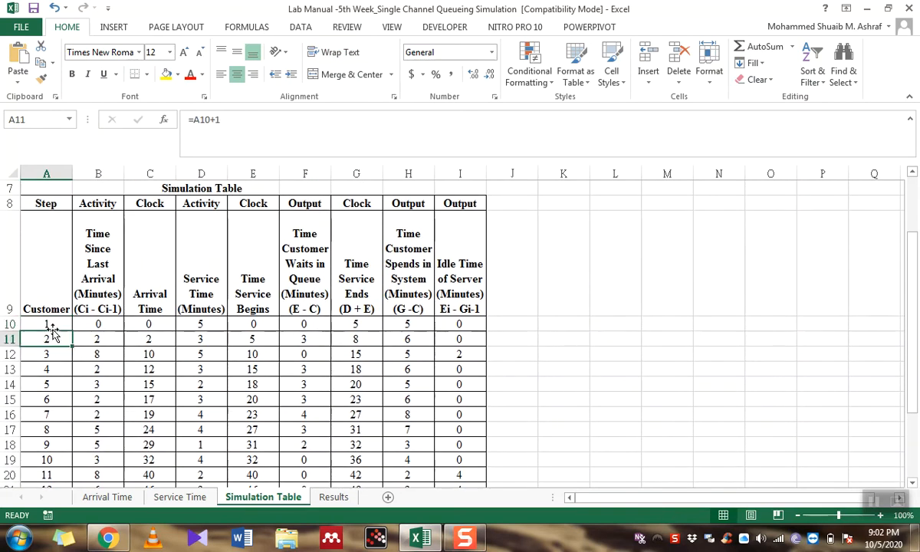
{"action": "left_click", "coordinate": [53, 328]}
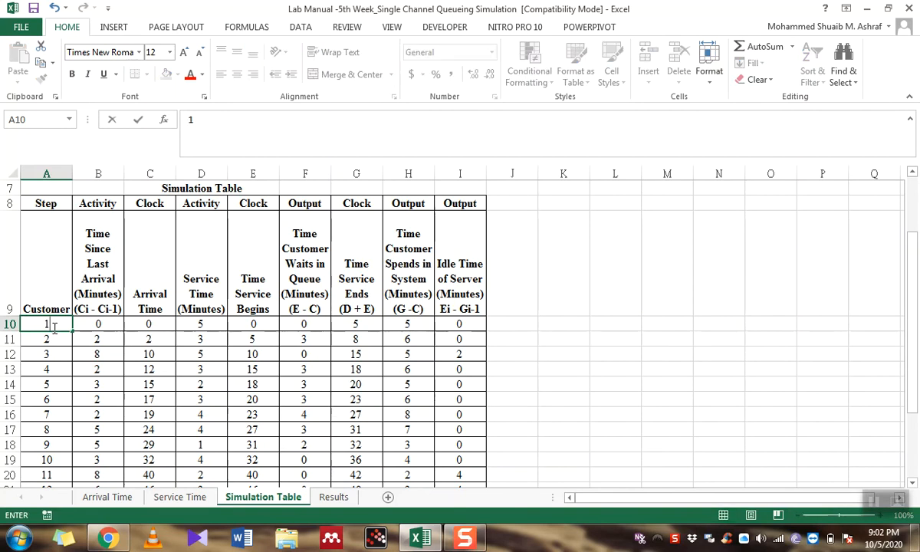
{"action": "key", "text": "Return"}
{"action": "type", "text": "="}
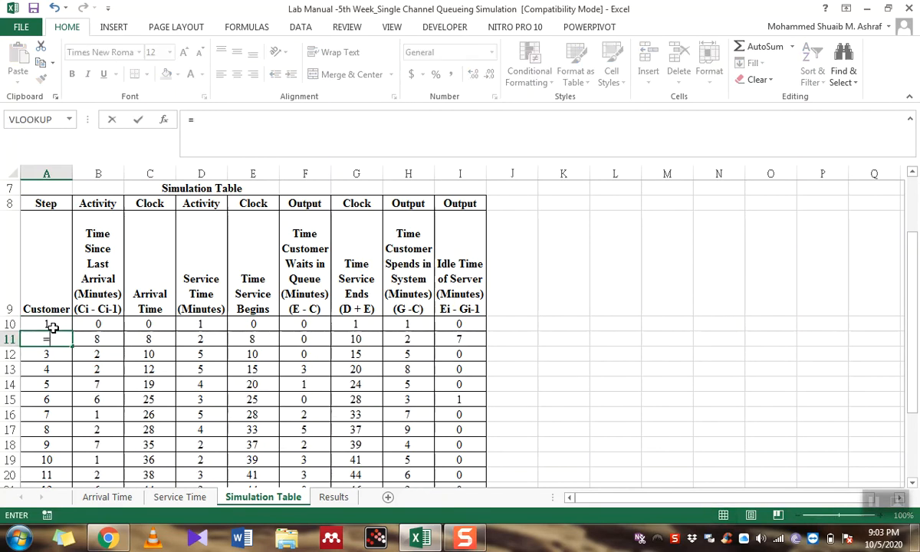
{"action": "left_click", "coordinate": [53, 327]}
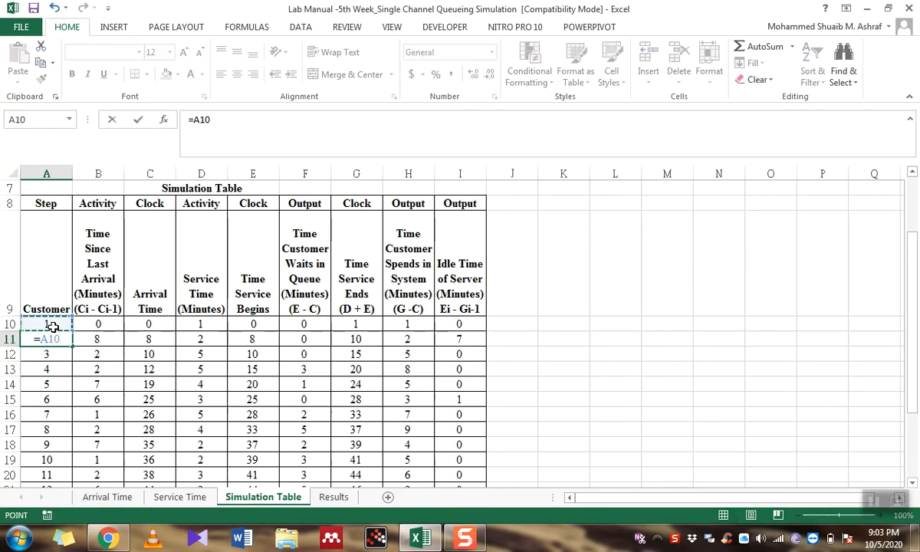
{"action": "type", "text": "+1"}
{"action": "key", "text": "Return"}
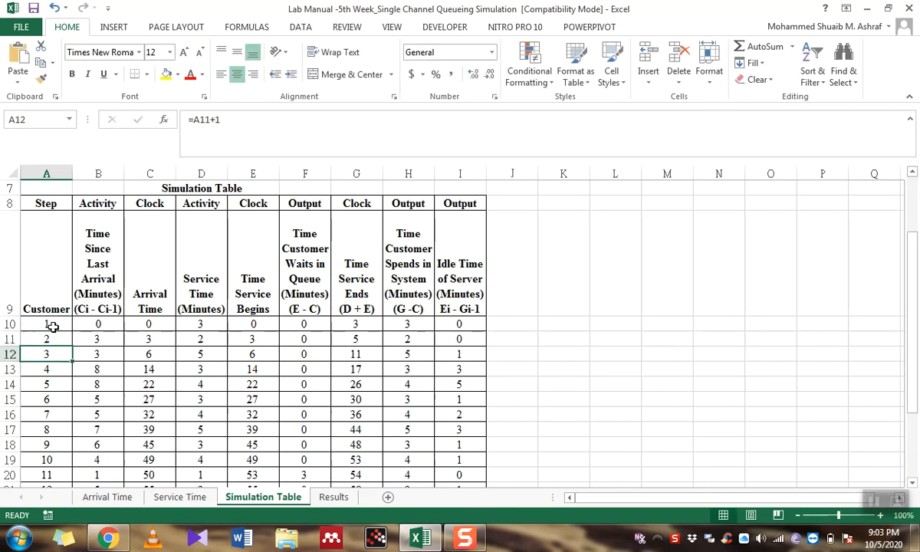
Fill the customer number formula from A11 down to the last customer row, A29
{"action": "left_click", "coordinate": [48, 342]}
{"action": "left_click_drag", "start_coordinate": [73, 349], "coordinate": [63, 445]}
{"action": "scroll", "coordinate": [62, 447], "scroll_direction": "up", "scroll_amount": 4}
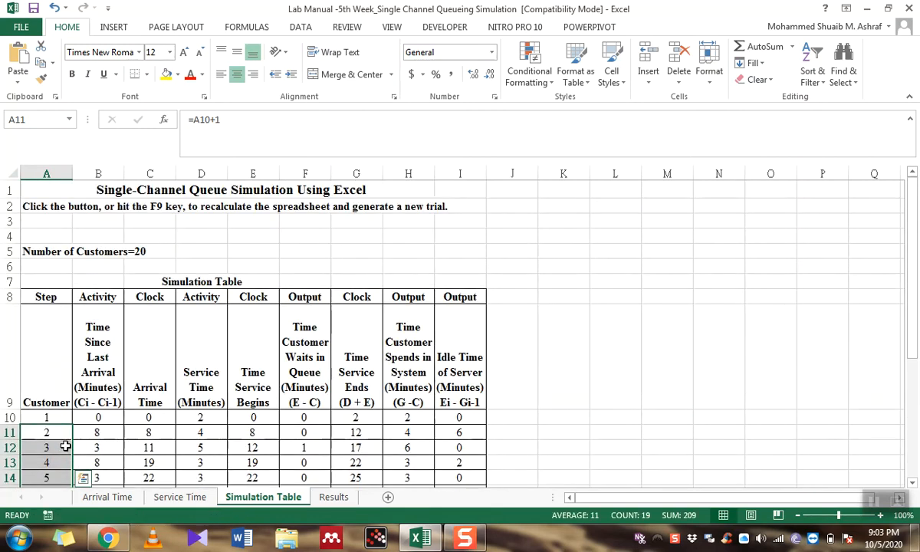
Link the first customer's Arrival Time in C10 to the Arrival Time sheet with ='Arrival Time'!D23
{"action": "left_click", "coordinate": [154, 417]}
{"action": "scroll", "coordinate": [157, 414], "scroll_direction": "down", "scroll_amount": 2}
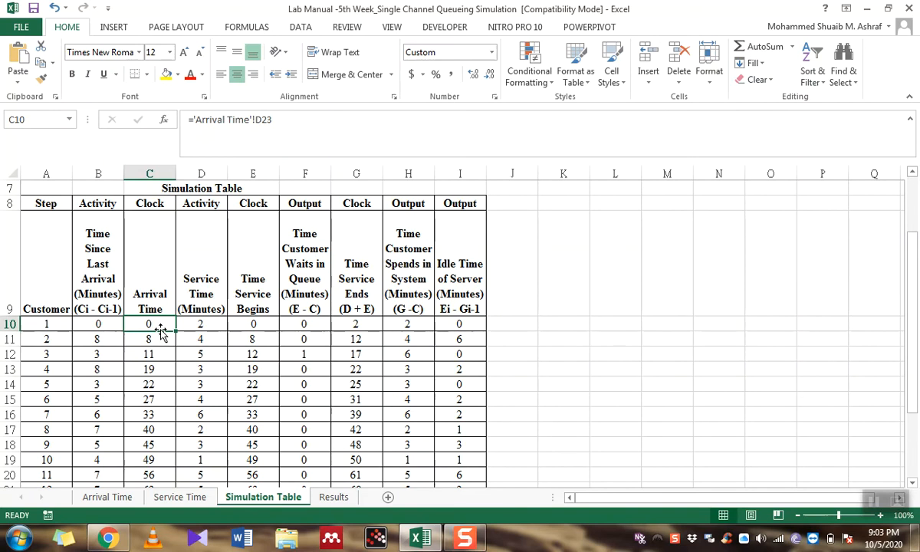
{"action": "left_click", "coordinate": [155, 202]}
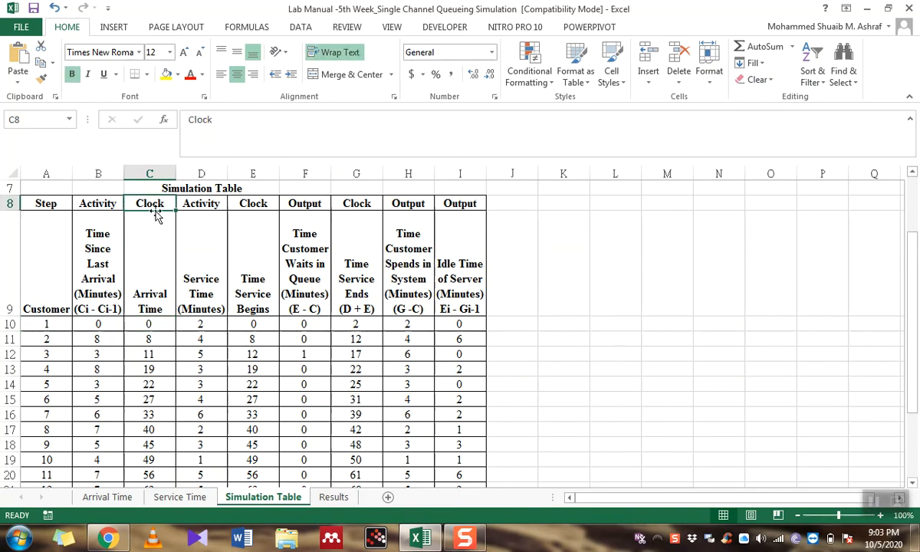
{"action": "left_click", "coordinate": [139, 277]}
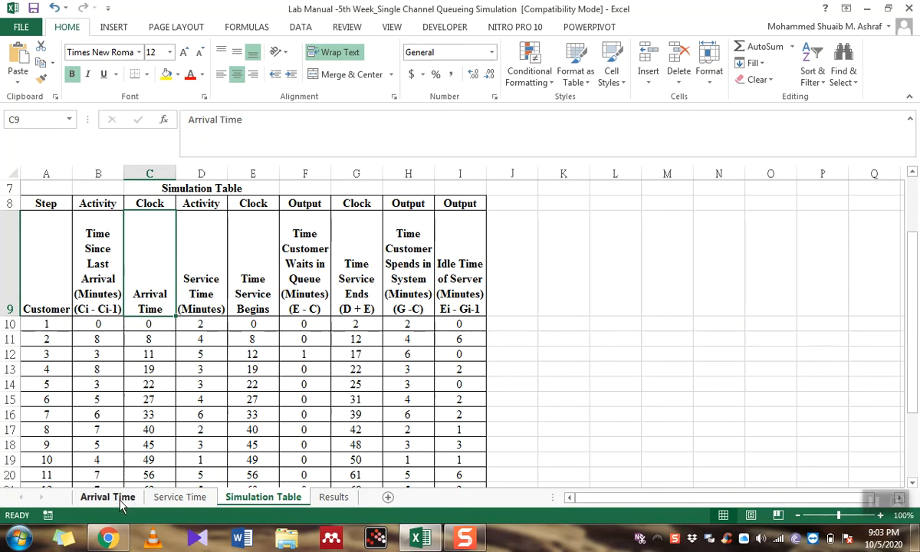
{"action": "left_click", "coordinate": [148, 322]}
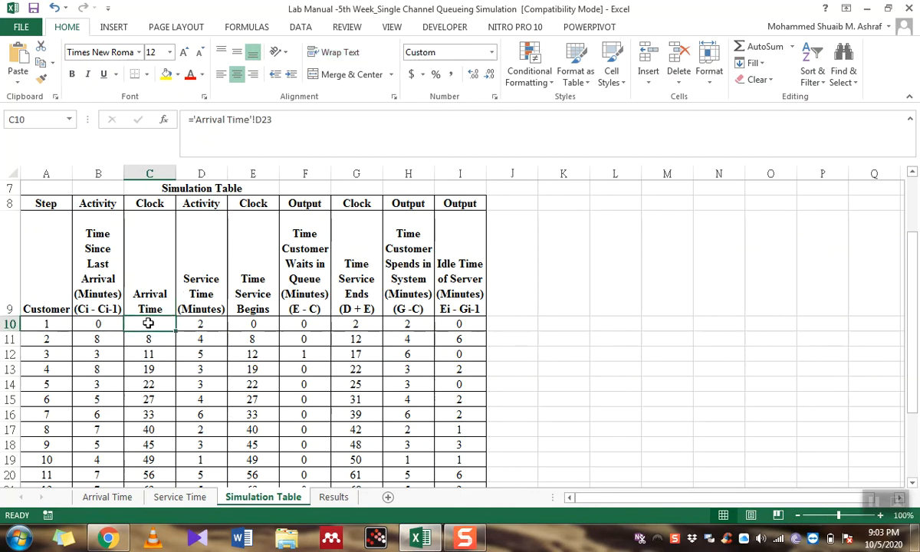
{"action": "type", "text": "="}
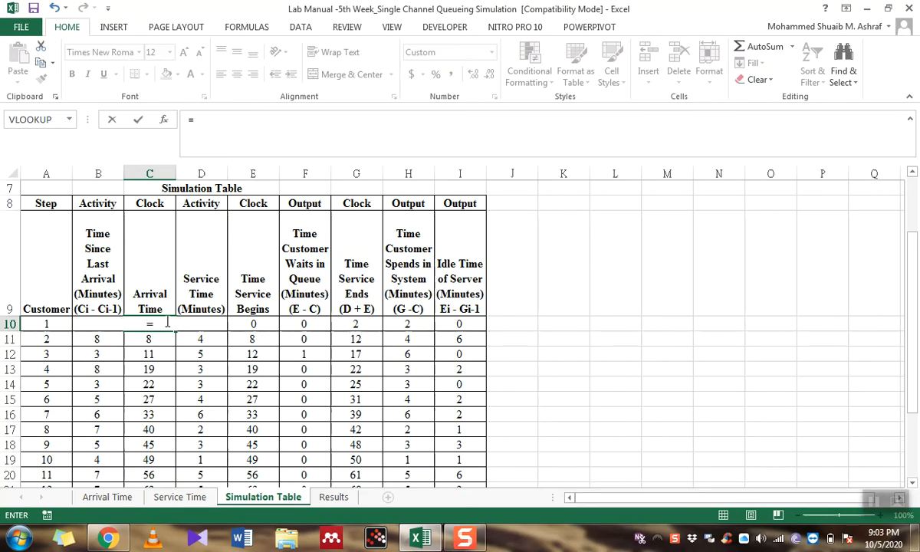
{"action": "left_click", "coordinate": [117, 499]}
{"action": "scroll", "coordinate": [222, 329], "scroll_direction": "up", "scroll_amount": 4}
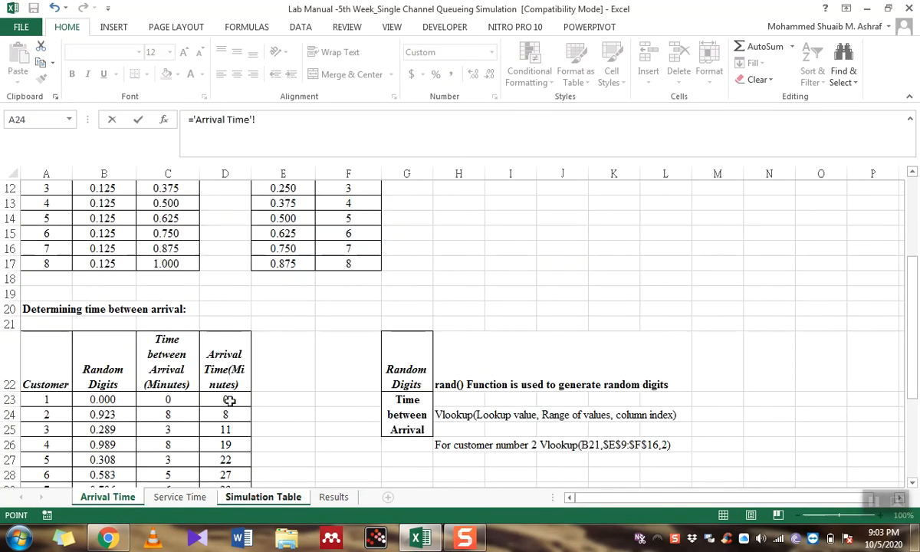
{"action": "left_click", "coordinate": [229, 400]}
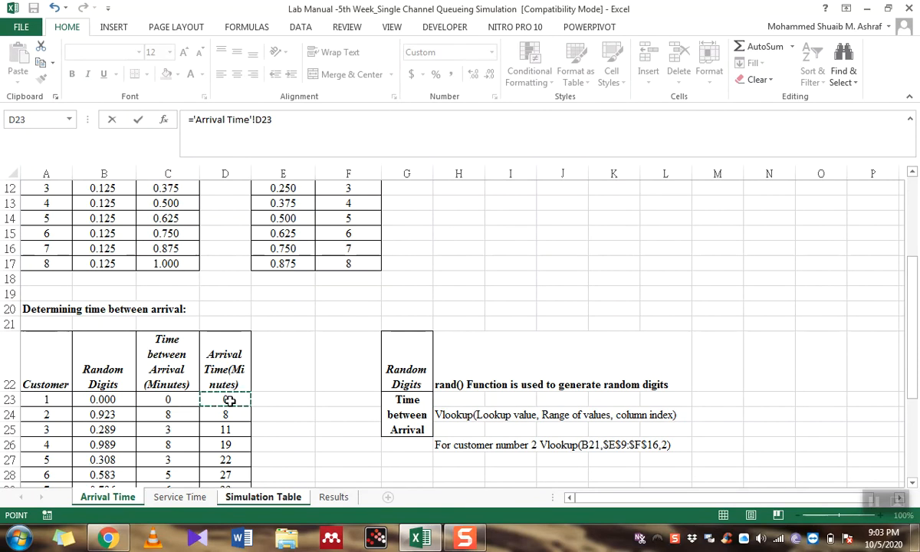
{"action": "key", "text": "Return"}
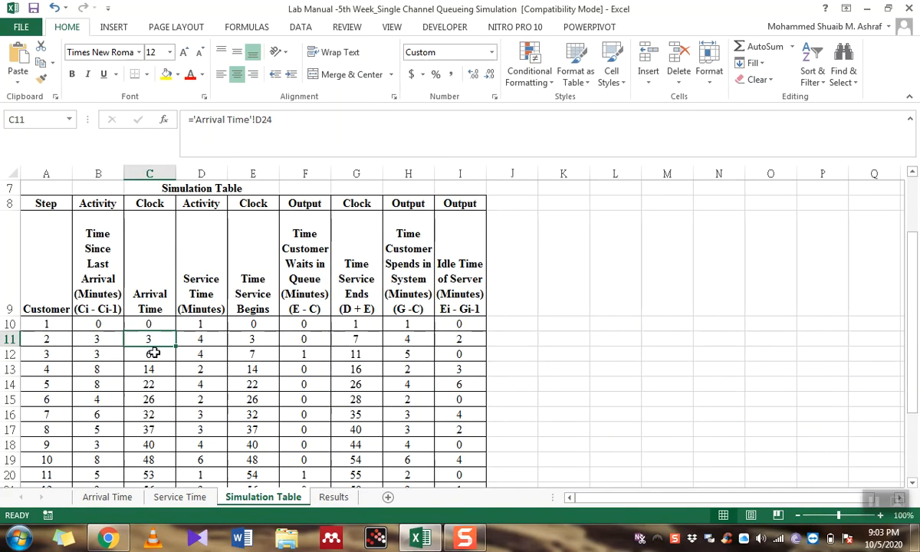
Fill the arrival time link from C10 down to C29 and check the copied formula in C13
{"action": "left_click", "coordinate": [158, 323]}
{"action": "left_click_drag", "start_coordinate": [176, 331], "coordinate": [158, 396]}
{"action": "scroll", "coordinate": [159, 416], "scroll_direction": "up", "scroll_amount": 3}
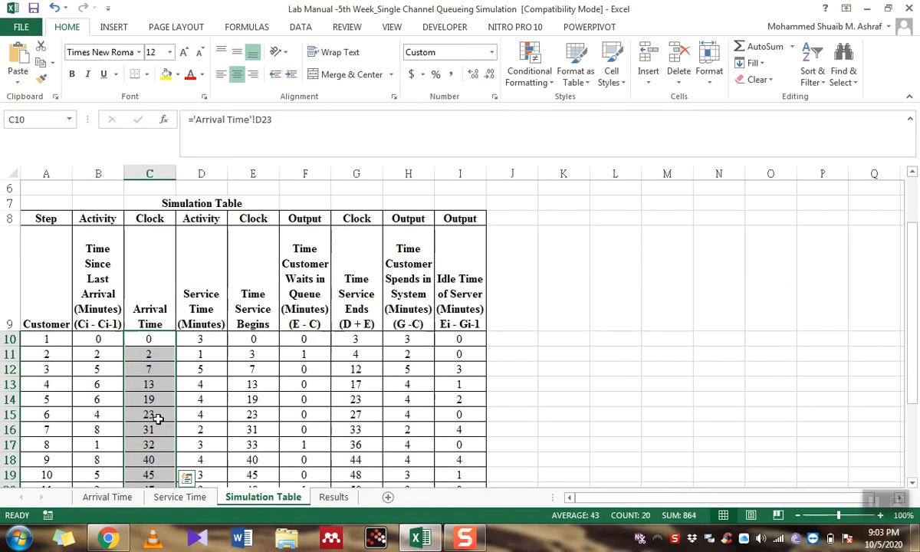
{"action": "left_click", "coordinate": [163, 383]}
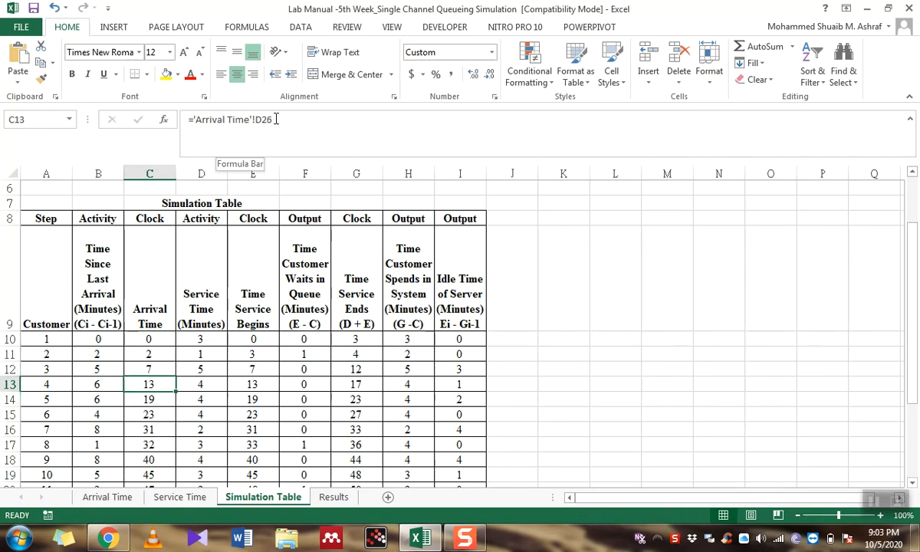
{"action": "left_click_drag", "start_coordinate": [274, 119], "coordinate": [209, 115]}
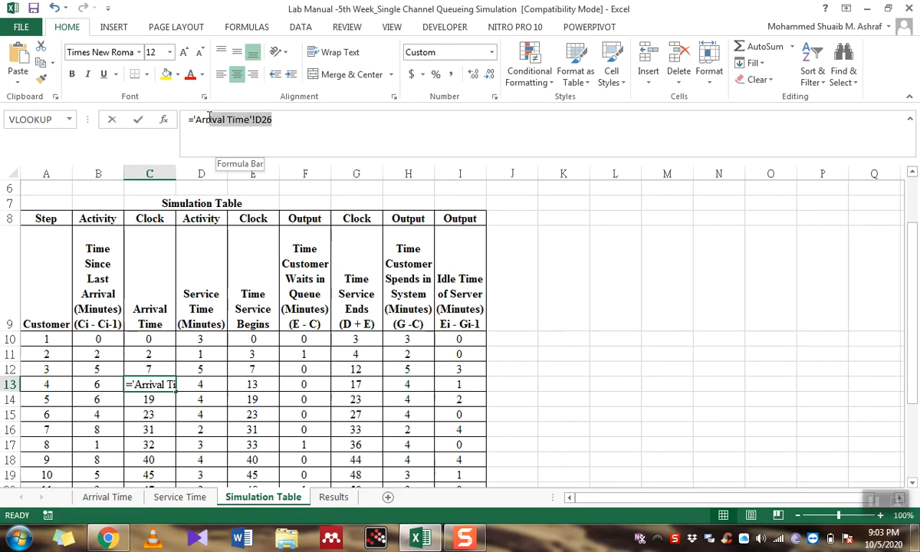
Link the first customer's Service Time in D10 to the Service Time sheet with ='Service Time'!C16
{"action": "left_click", "coordinate": [204, 338]}
{"action": "scroll", "coordinate": [201, 330], "scroll_direction": "up", "scroll_amount": 2}
{"action": "scroll", "coordinate": [214, 361], "scroll_direction": "down", "scroll_amount": 1}
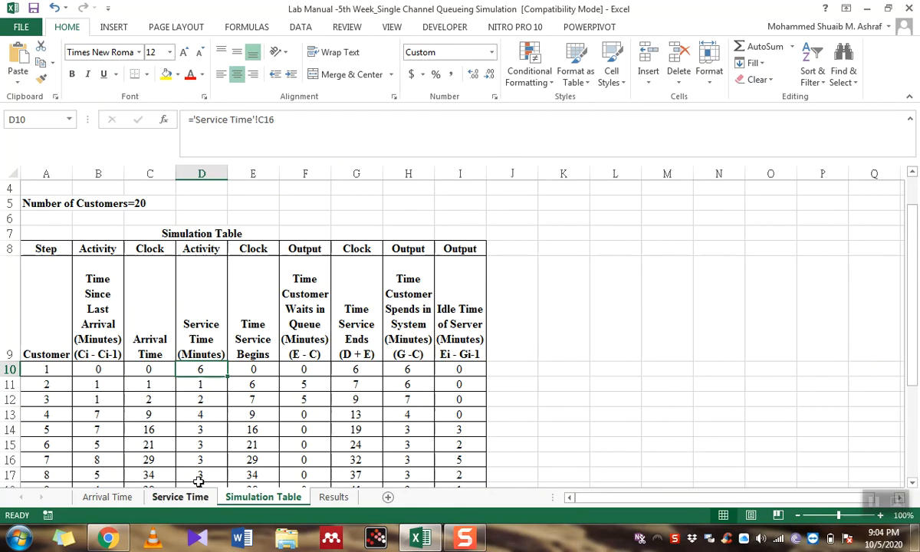
{"action": "type", "text": "="}
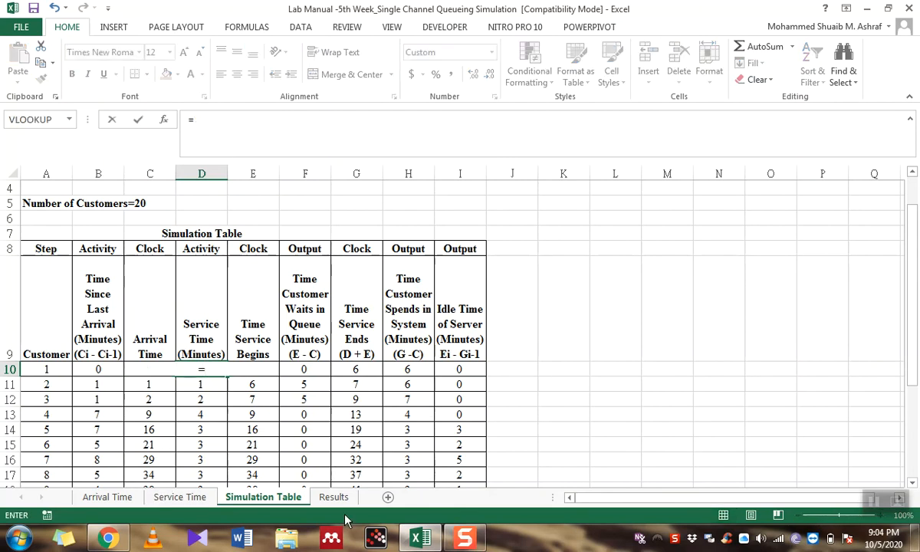
{"action": "left_click", "coordinate": [188, 498]}
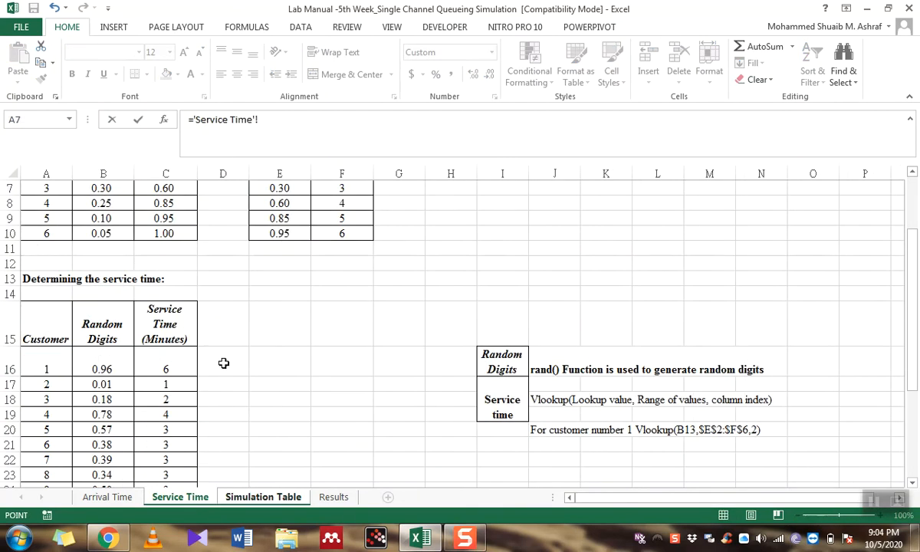
{"action": "left_click", "coordinate": [181, 369]}
{"action": "key", "text": "Return"}
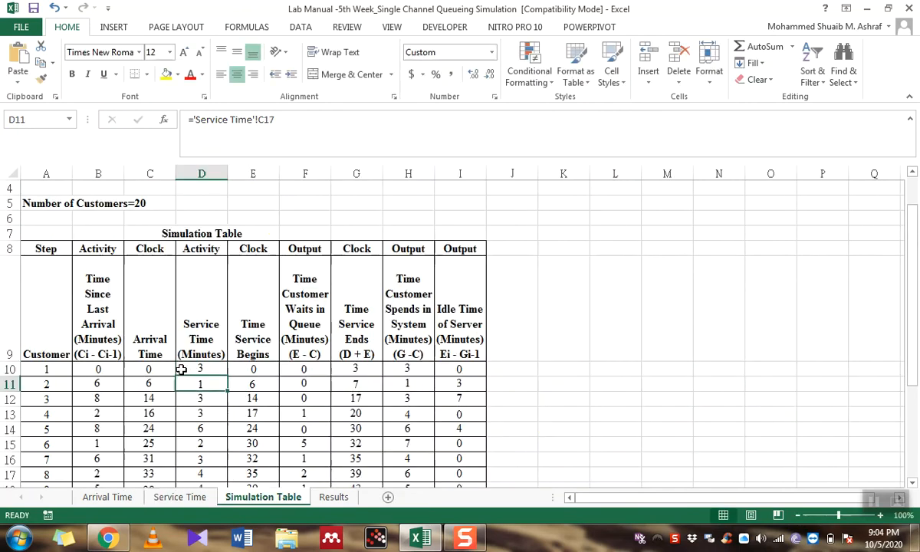
Fill the service time link from D10 down to D29 for all 20 customers
{"action": "left_click", "coordinate": [200, 368]}
{"action": "left_click_drag", "start_coordinate": [227, 376], "coordinate": [205, 446]}
{"action": "scroll", "coordinate": [230, 414], "scroll_direction": "up", "scroll_amount": 5}
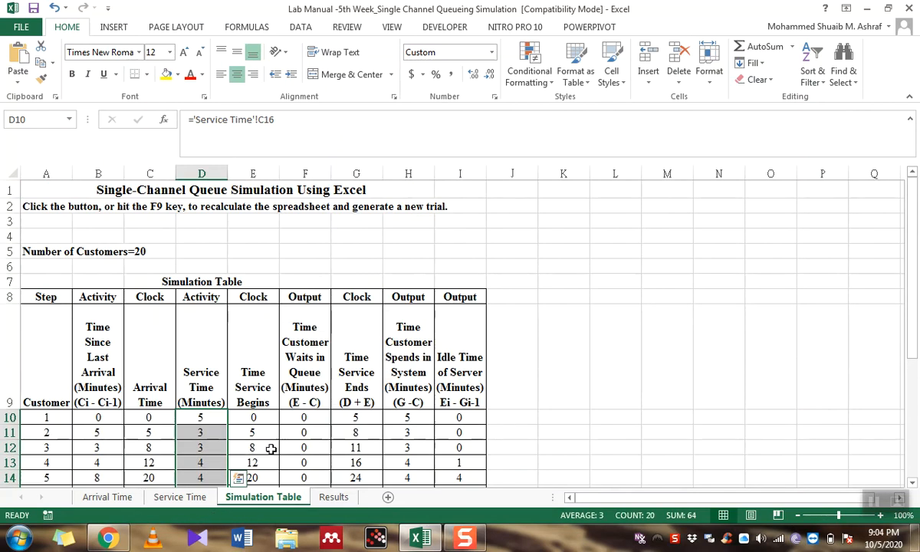
{"action": "scroll", "coordinate": [273, 438], "scroll_direction": "down", "scroll_amount": 3}
{"action": "scroll", "coordinate": [264, 376], "scroll_direction": "up", "scroll_amount": 4}
Calculate the first customer's waiting time in queue in F10 as service begin minus arrival time, =E10-C10
{"action": "left_click", "coordinate": [261, 417]}
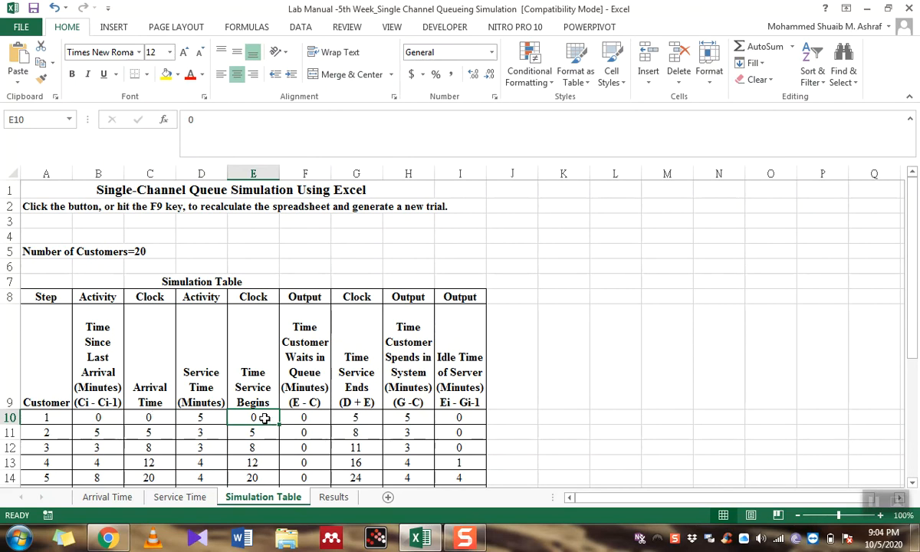
{"action": "left_click", "coordinate": [300, 418]}
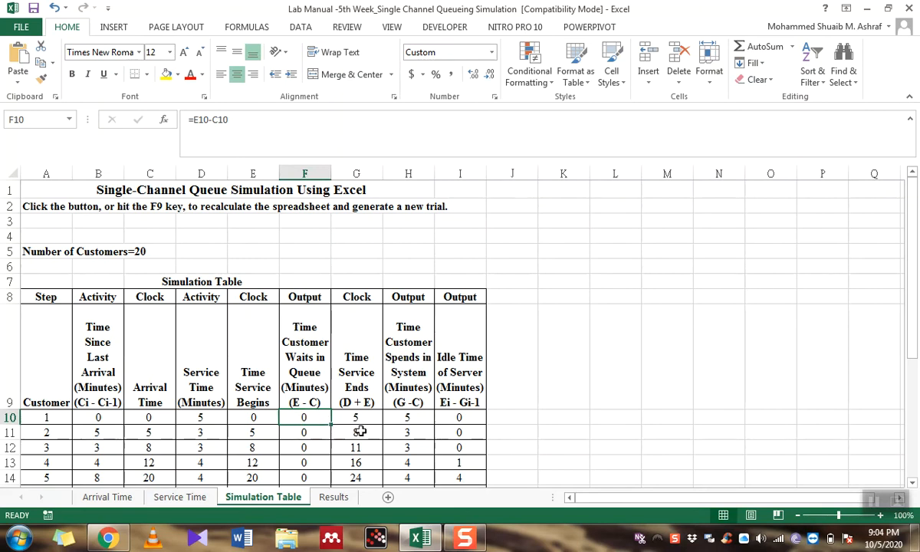
{"action": "type", "text": "="}
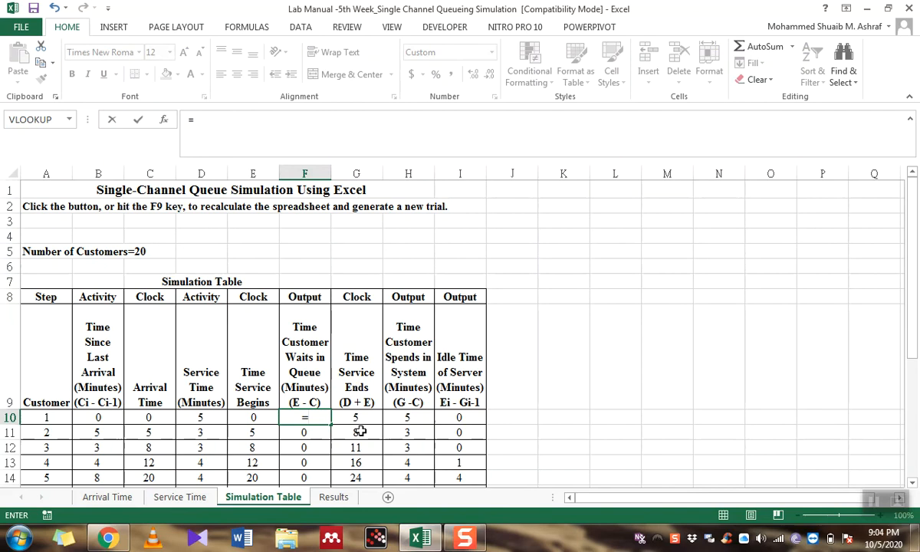
{"action": "left_click", "coordinate": [249, 418]}
{"action": "type", "text": "-"}
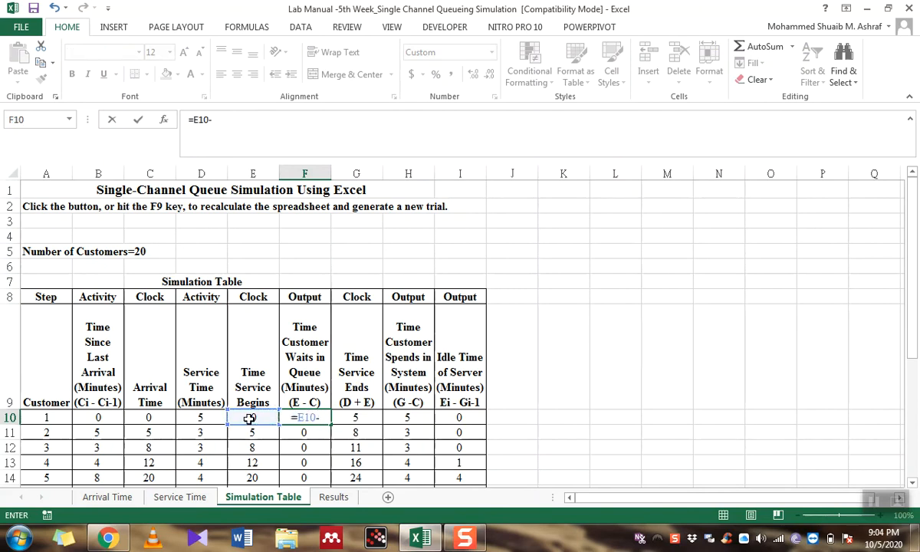
{"action": "left_click", "coordinate": [144, 416]}
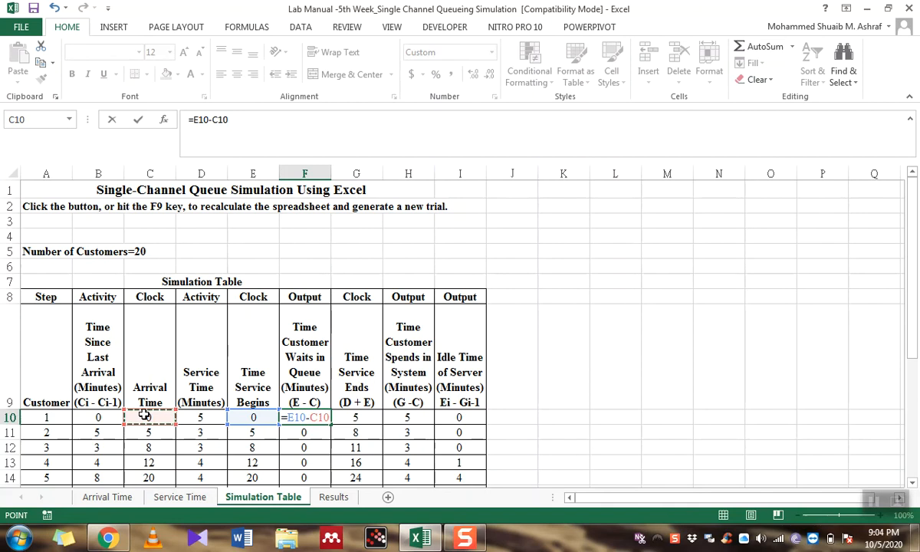
{"action": "key", "text": "Return"}
{"action": "left_click", "coordinate": [324, 420]}
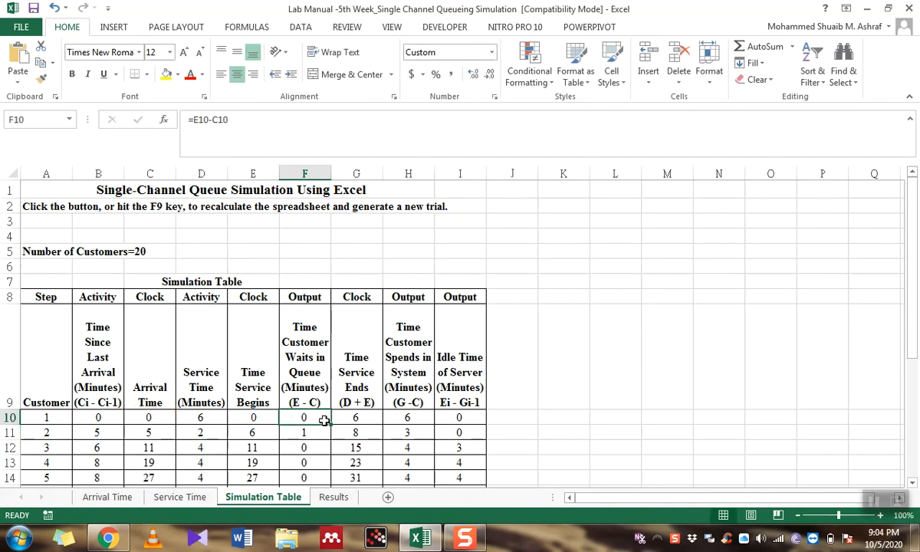
Fill the queue waiting time formula from F10 down to F29 for all 20 customers
{"action": "left_click_drag", "start_coordinate": [329, 423], "coordinate": [322, 499]}
{"action": "scroll", "coordinate": [322, 443], "scroll_direction": "up", "scroll_amount": 4}
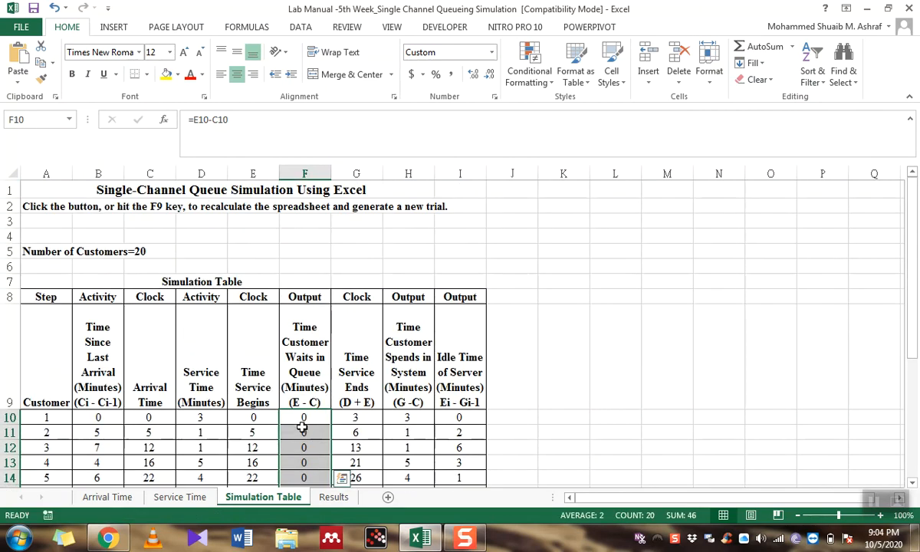
Calculate the first customer's service end time in G10 as service time plus service begin, =D10+E10
{"action": "scroll", "coordinate": [302, 418], "scroll_direction": "down", "scroll_amount": 1}
{"action": "left_click", "coordinate": [358, 314]}
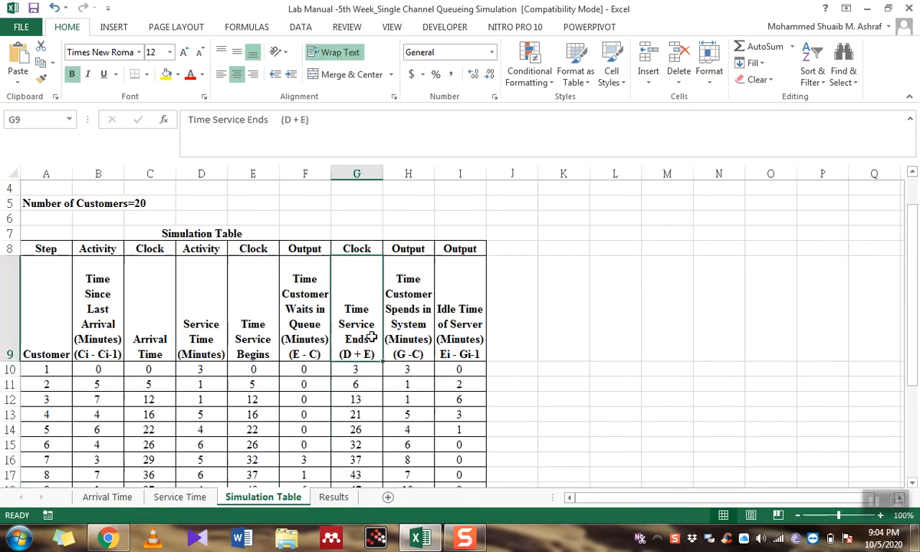
{"action": "left_click", "coordinate": [361, 372]}
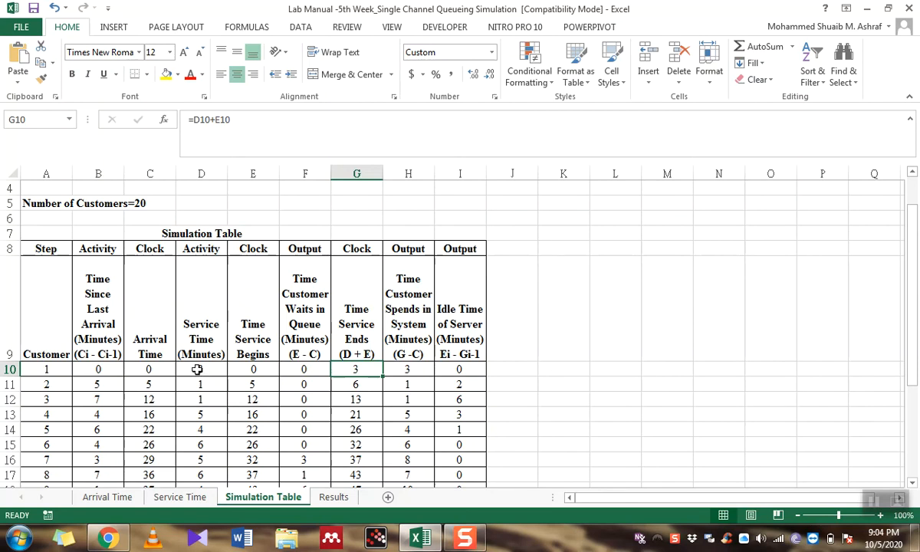
{"action": "type", "text": "="}
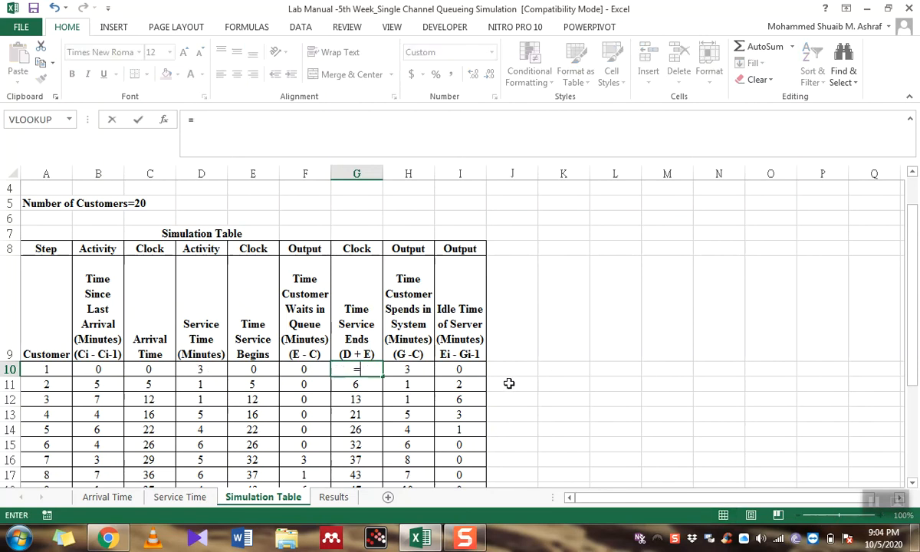
{"action": "left_click", "coordinate": [197, 369]}
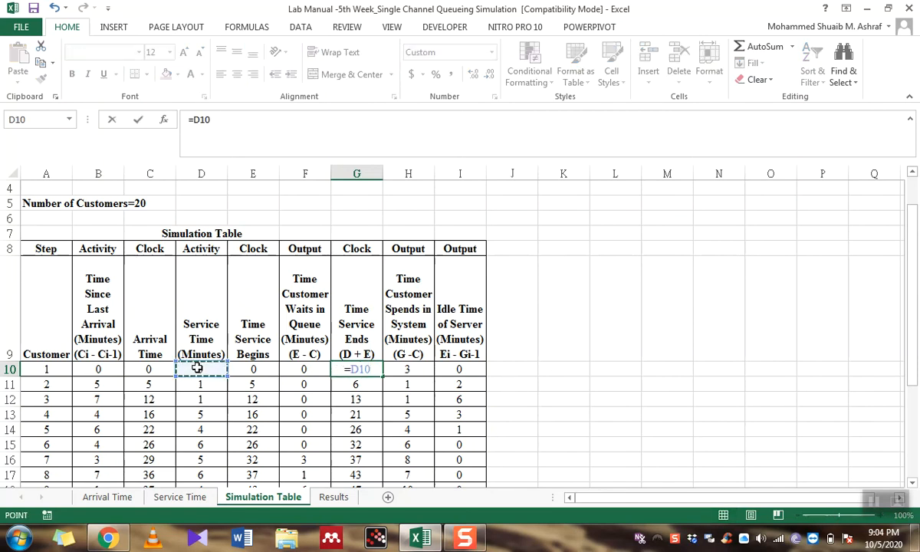
{"action": "type", "text": "+"}
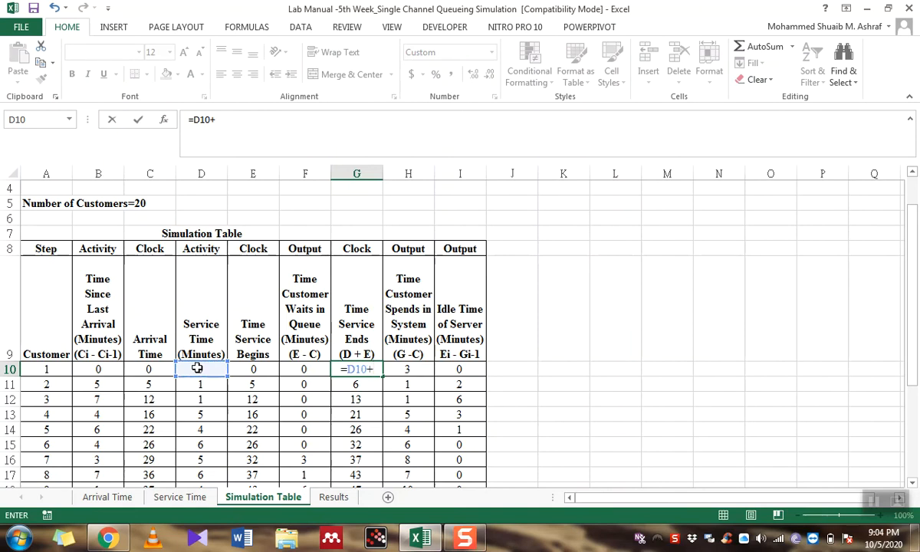
{"action": "left_click", "coordinate": [260, 369]}
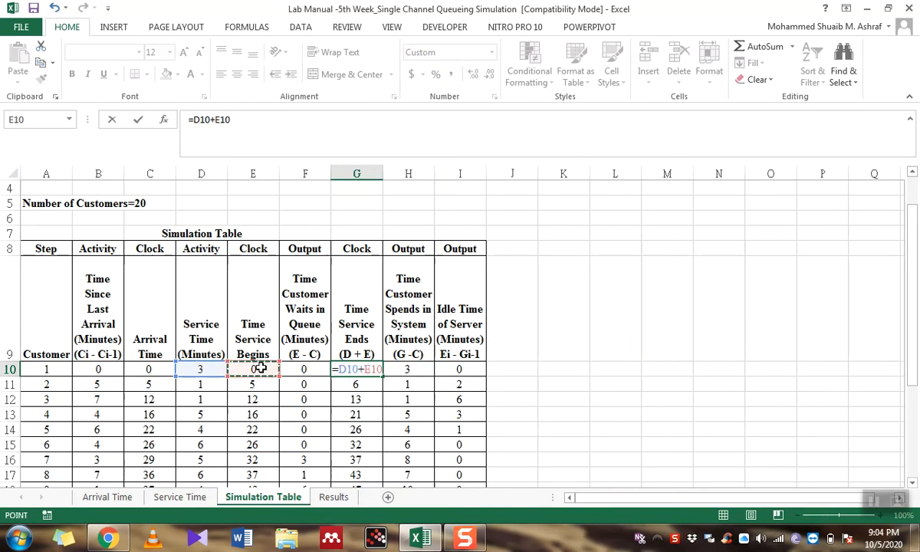
{"action": "key", "text": "Return"}
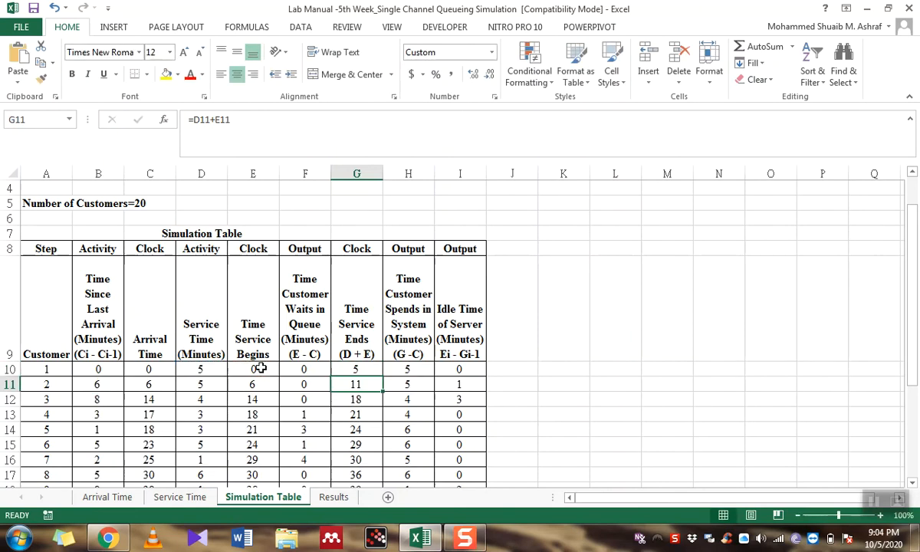
Fill the service end formula from G10 down to G29 and look over the filled column
{"action": "left_click", "coordinate": [355, 369]}
{"action": "left_click_drag", "start_coordinate": [382, 377], "coordinate": [371, 446]}
{"action": "scroll", "coordinate": [369, 448], "scroll_direction": "up", "scroll_amount": 4}
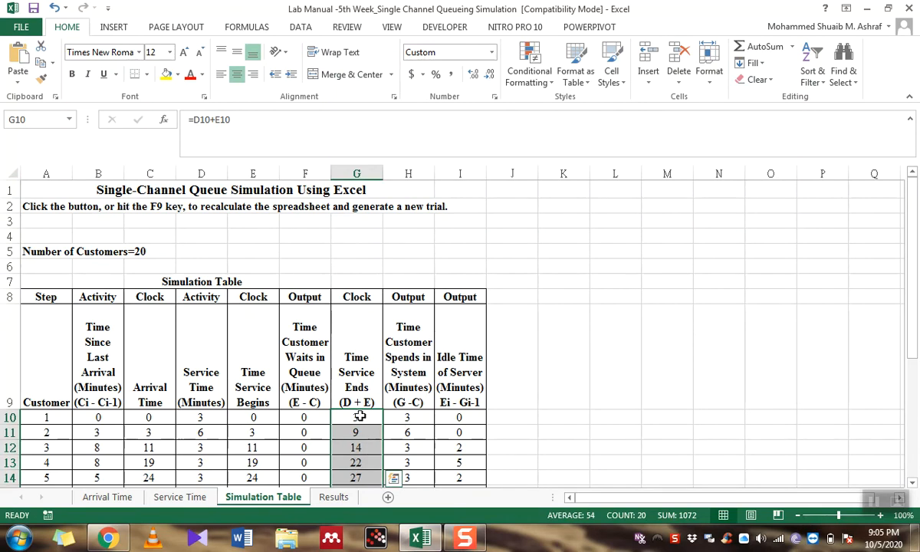
{"action": "left_click", "coordinate": [359, 415]}
{"action": "scroll", "coordinate": [380, 418], "scroll_direction": "down", "scroll_amount": 6}
{"action": "scroll", "coordinate": [379, 419], "scroll_direction": "up", "scroll_amount": 6}
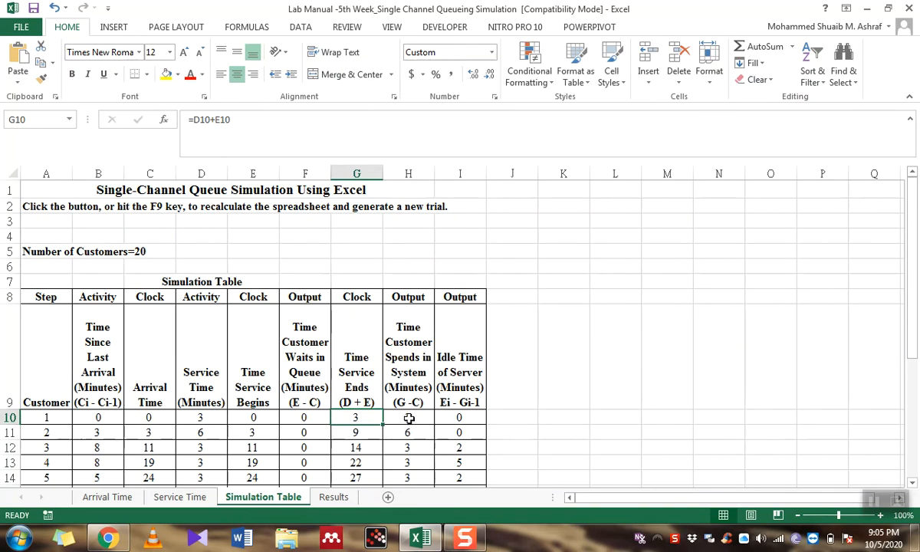
Calculate the first customer's time spent in the system in H10 as service end minus arrival time, =G10-C10
{"action": "left_click", "coordinate": [409, 416]}
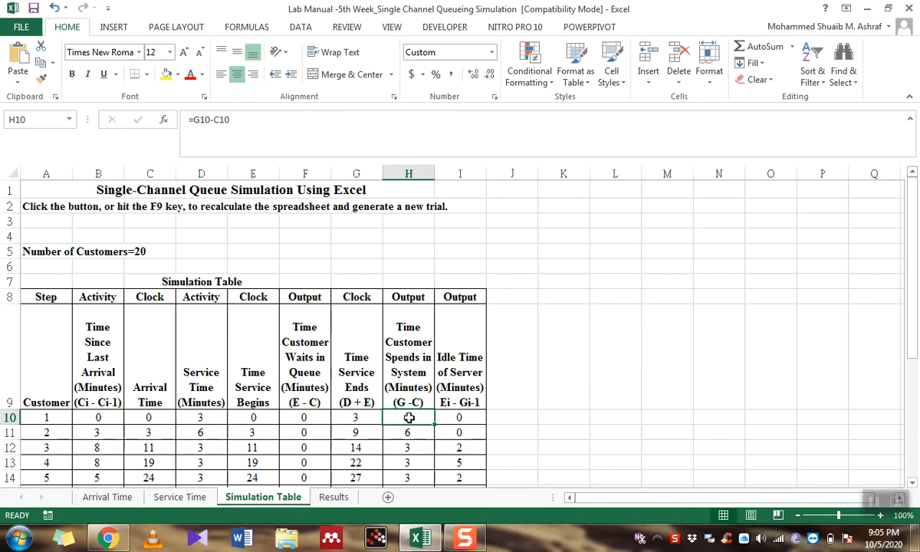
{"action": "type", "text": "="}
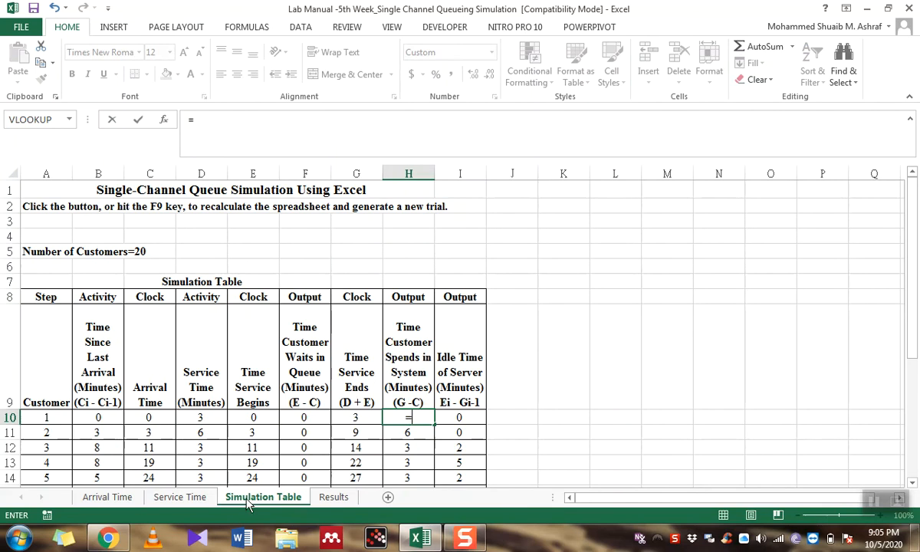
{"action": "left_click", "coordinate": [363, 420]}
{"action": "type", "text": "-"}
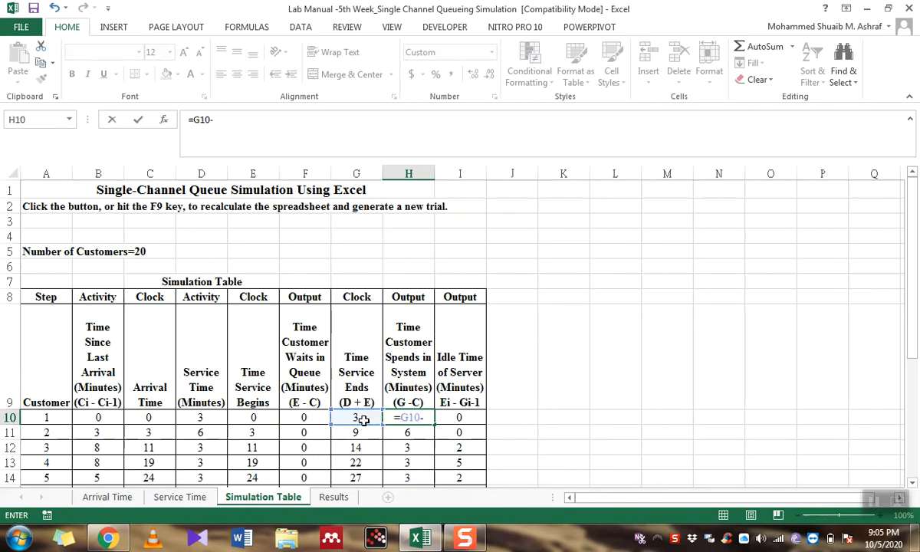
{"action": "left_click", "coordinate": [151, 412]}
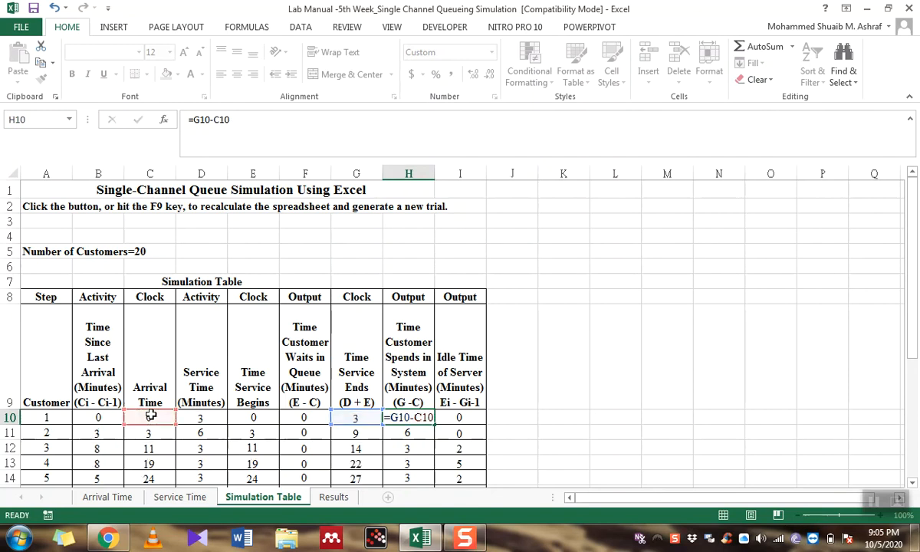
{"action": "key", "text": "Return"}
Fill the time in system formula from H10 down to H29 for all 20 customers
{"action": "left_click", "coordinate": [419, 418]}
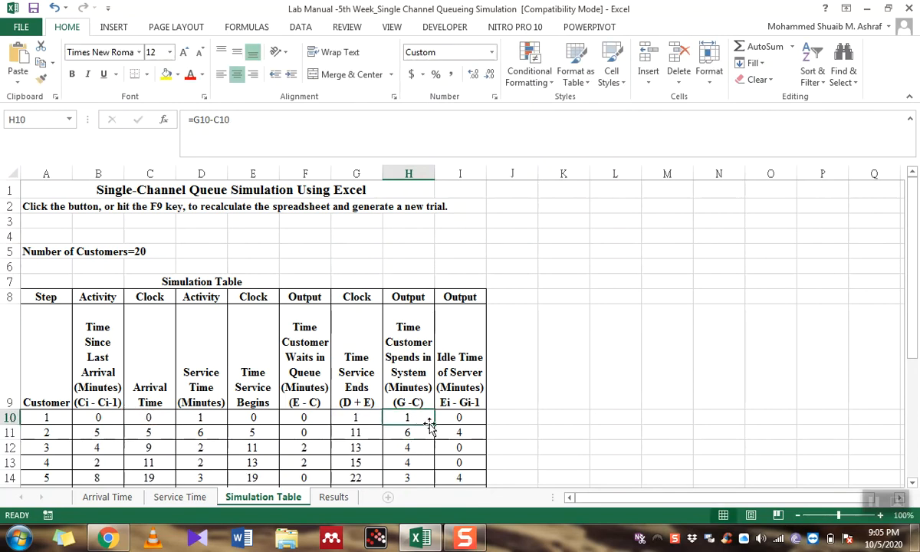
{"action": "mouse_move", "coordinate": [433, 423]}
{"action": "left_mouse_down"}
{"action": "mouse_move", "coordinate": [434, 481]}
{"action": "mouse_move", "coordinate": [429, 433]}
{"action": "left_mouse_up"}
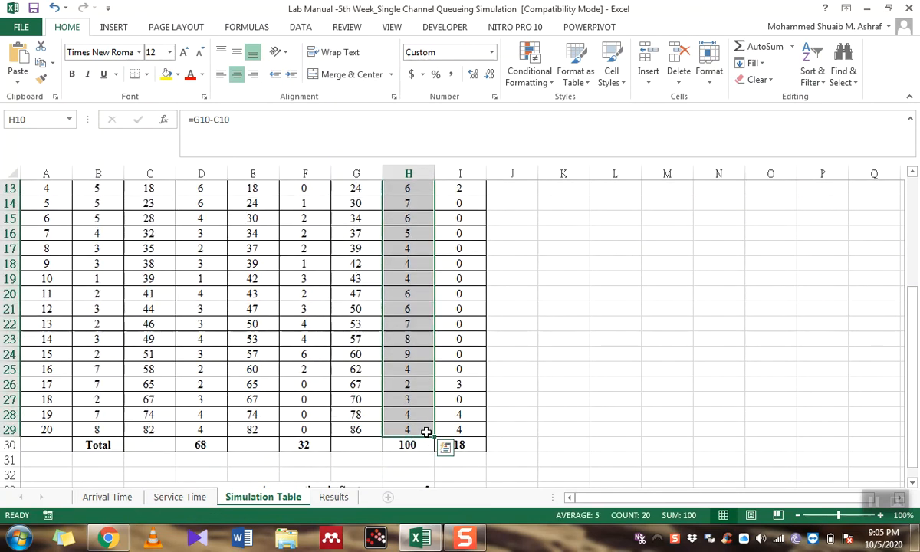
{"action": "scroll", "coordinate": [426, 414], "scroll_direction": "up", "scroll_amount": 4}
Examine the server idle time entries for the first two customers in I10 and I11
{"action": "left_click", "coordinate": [461, 416]}
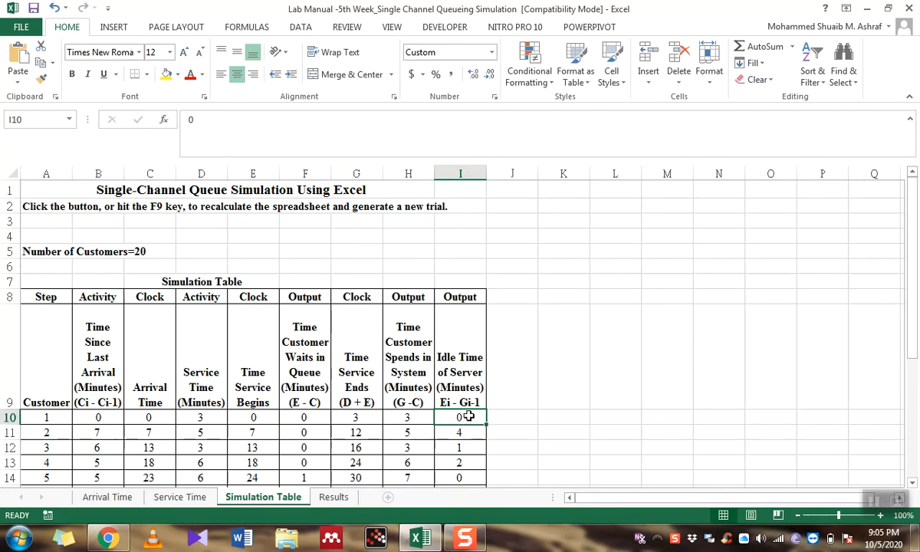
{"action": "scroll", "coordinate": [470, 414], "scroll_direction": "down", "scroll_amount": 2}
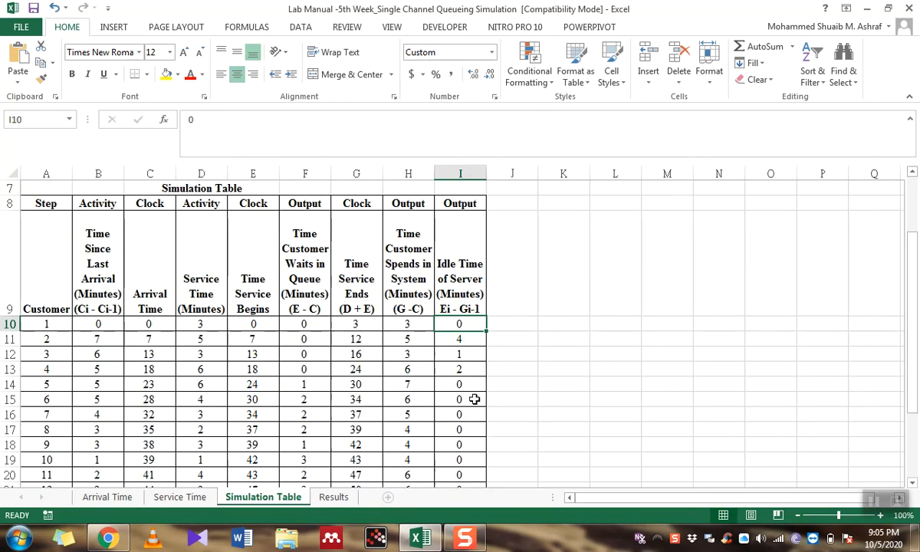
{"action": "left_click", "coordinate": [469, 339]}
{"action": "left_click", "coordinate": [471, 328]}
{"action": "left_click", "coordinate": [471, 336]}
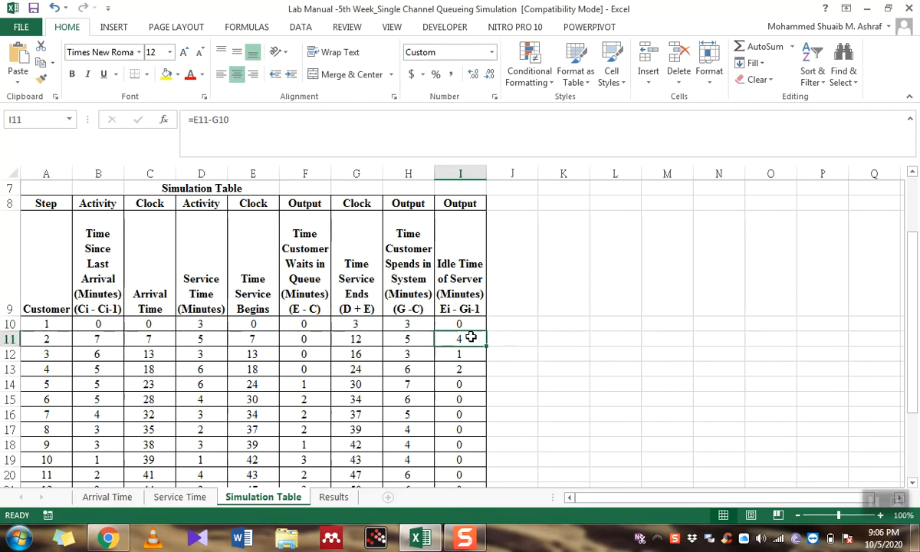
Examine the service begin formula in E11 and the cells its MAX function compares, arrival time C11 and previous service end G10
{"action": "left_click", "coordinate": [254, 338]}
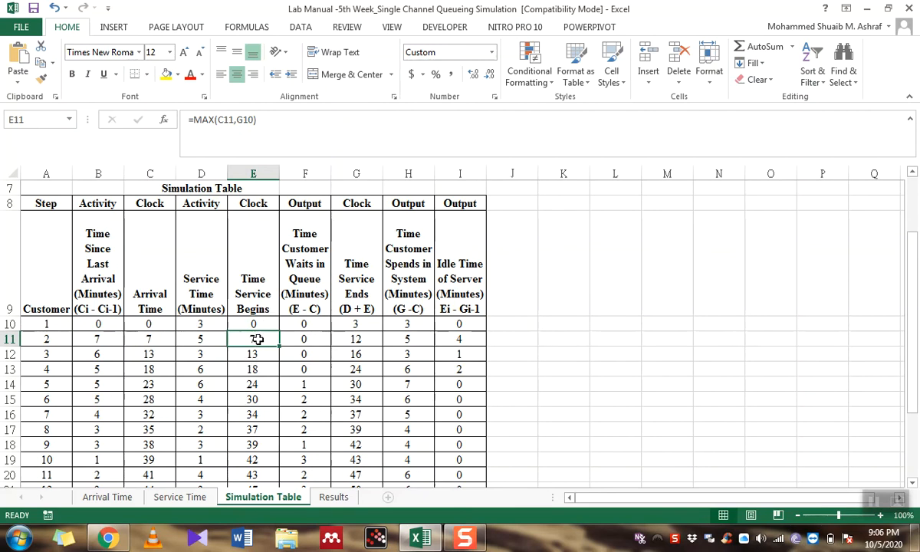
{"action": "left_click", "coordinate": [257, 326]}
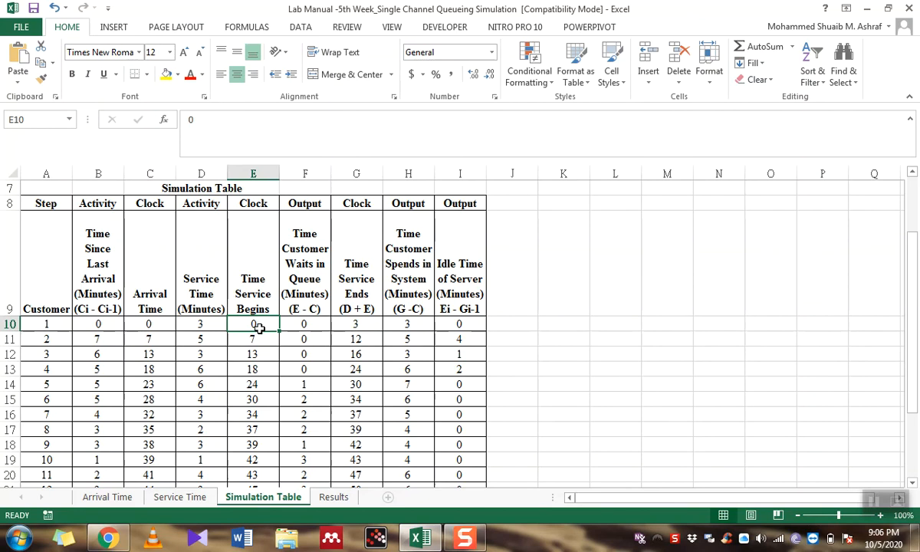
{"action": "left_click", "coordinate": [255, 338]}
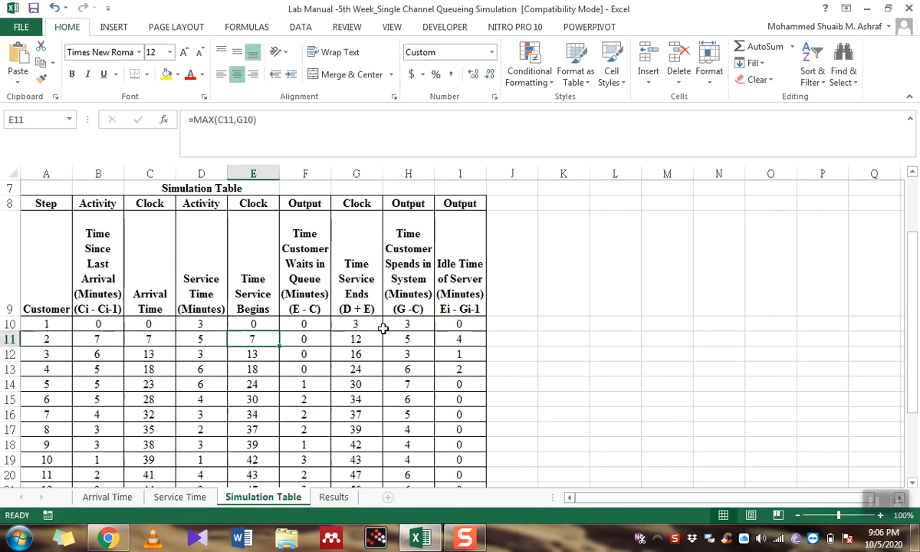
{"action": "left_click", "coordinate": [357, 326]}
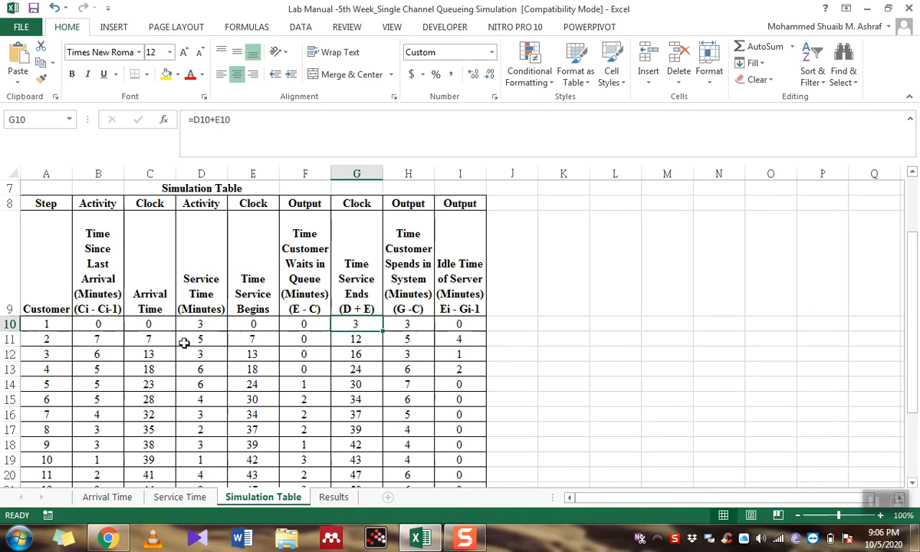
{"action": "left_click", "coordinate": [151, 339]}
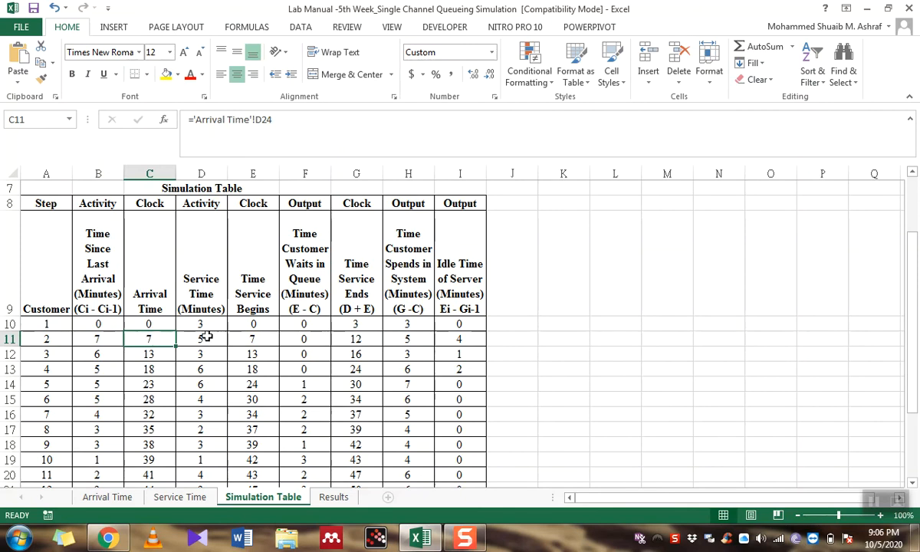
{"action": "left_click", "coordinate": [350, 324]}
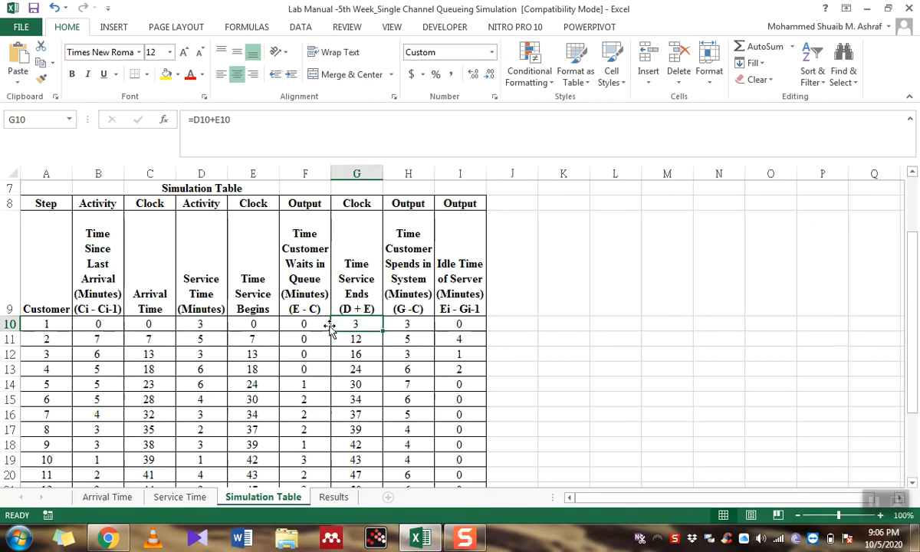
{"action": "left_click", "coordinate": [153, 339]}
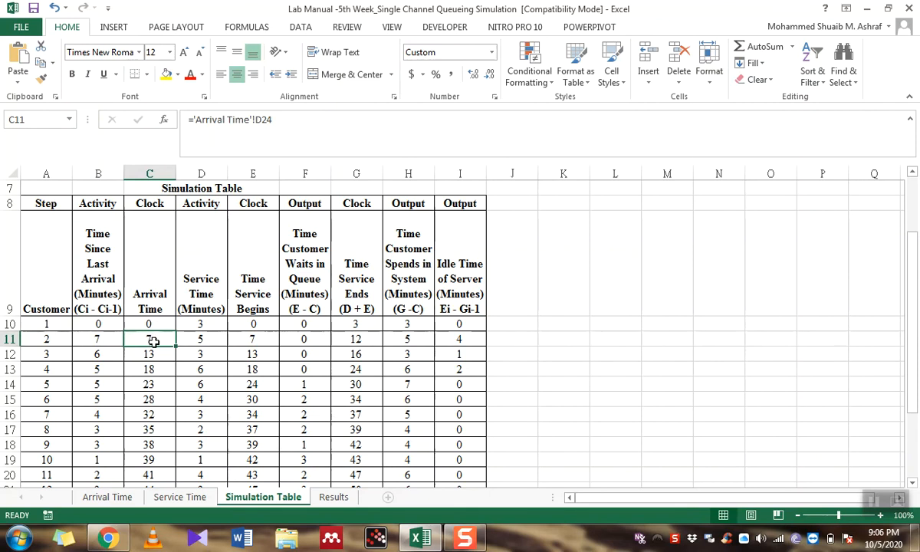
{"action": "left_click", "coordinate": [240, 341]}
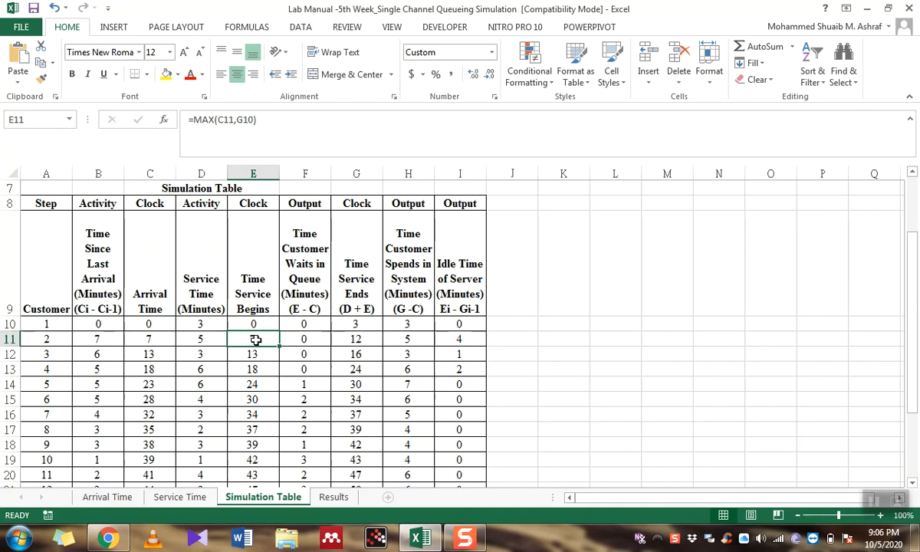
{"action": "left_click", "coordinate": [214, 120]}
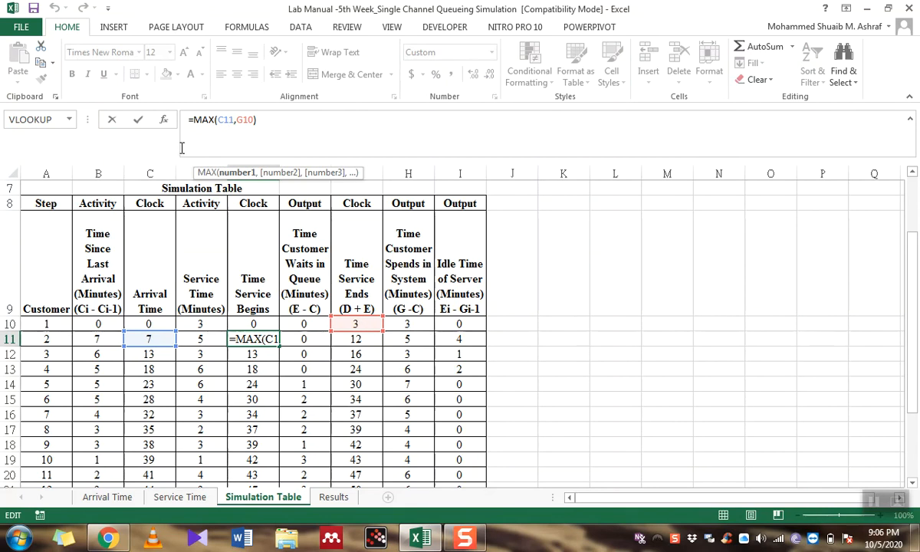
{"action": "left_click", "coordinate": [247, 119]}
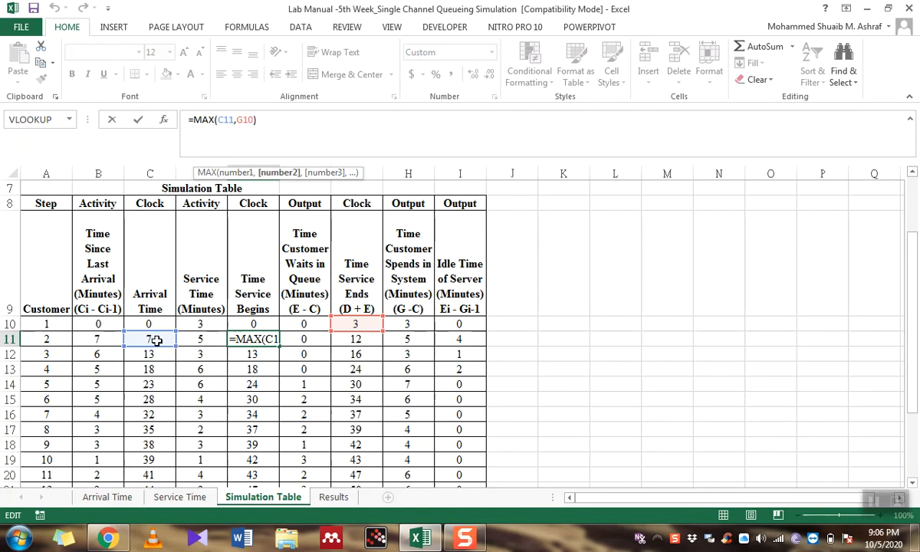
{"action": "left_click", "coordinate": [247, 337]}
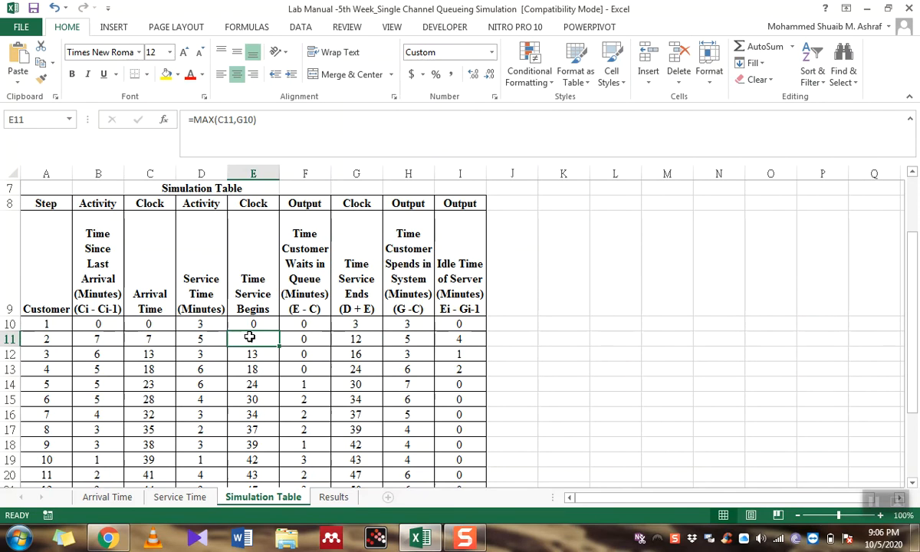
Compare the second customer's arrival time with the first customer's service end, and check the formulas in B11, C11 and D11
{"action": "left_click", "coordinate": [157, 340]}
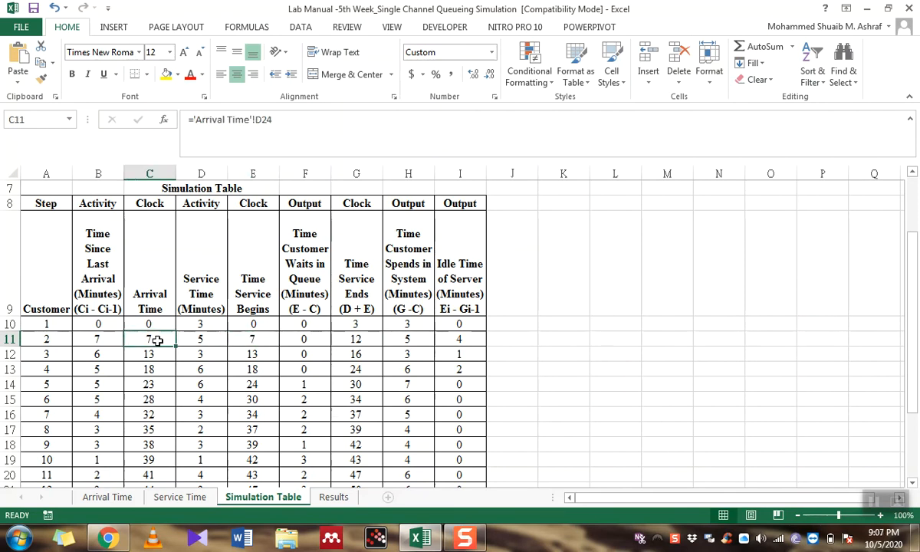
{"action": "left_click", "coordinate": [347, 325]}
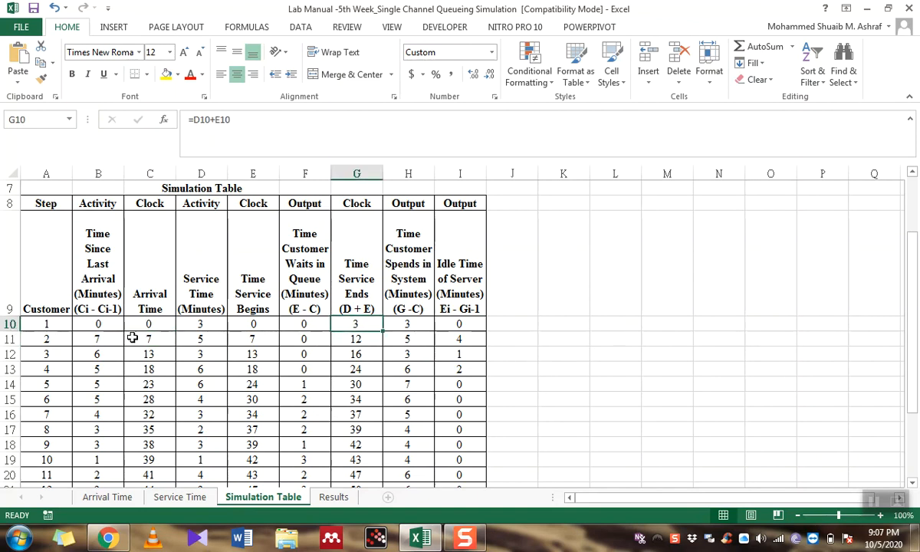
{"action": "left_click", "coordinate": [108, 338]}
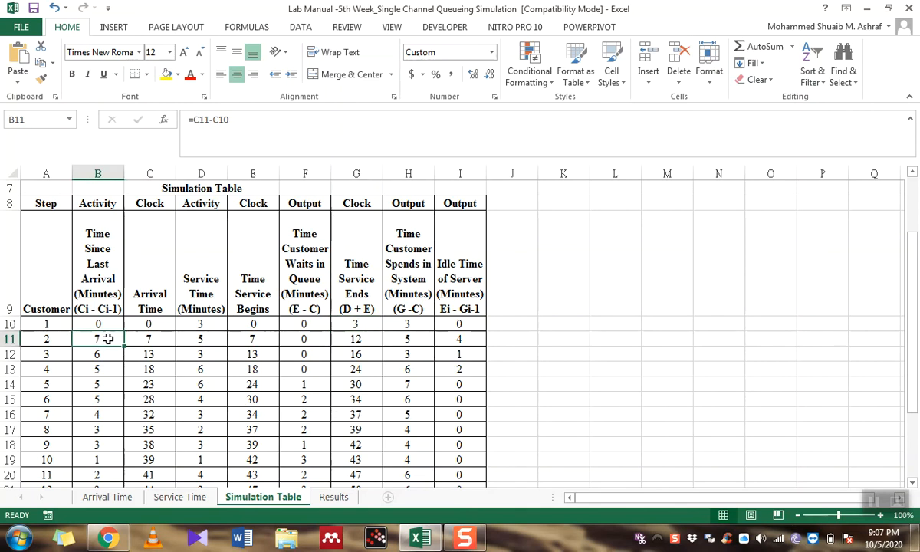
{"action": "left_click", "coordinate": [154, 338]}
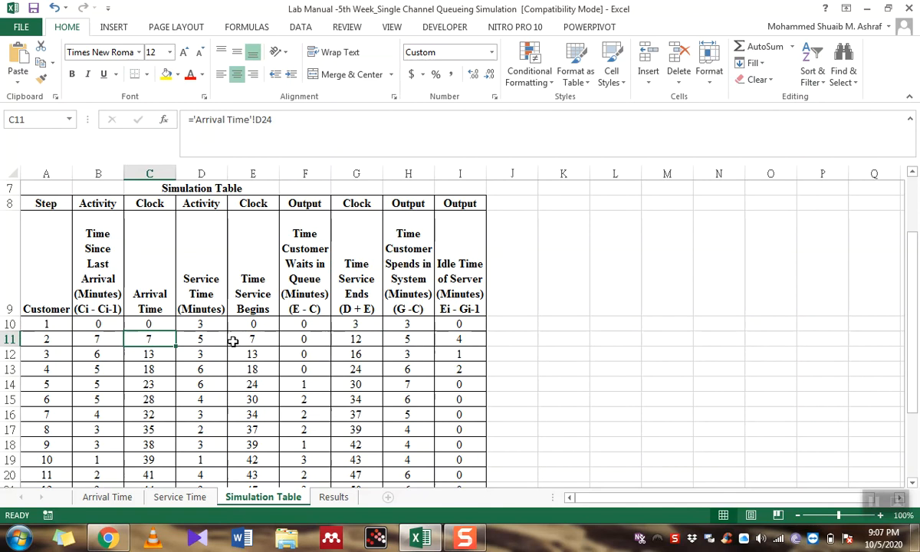
{"action": "left_click", "coordinate": [205, 341]}
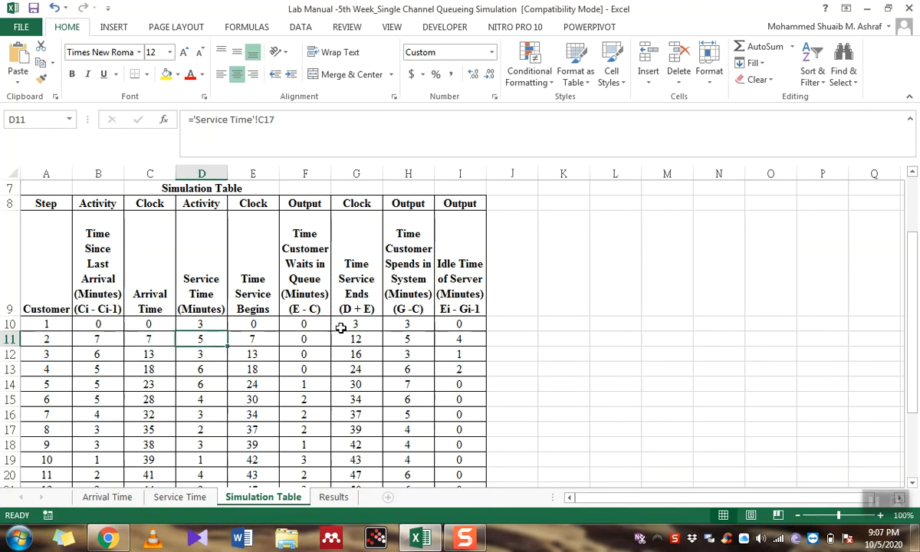
Examine the server idle time formulas in I11 and I12 alongside the service begin and previous service end cells they subtract
{"action": "left_click", "coordinate": [250, 334]}
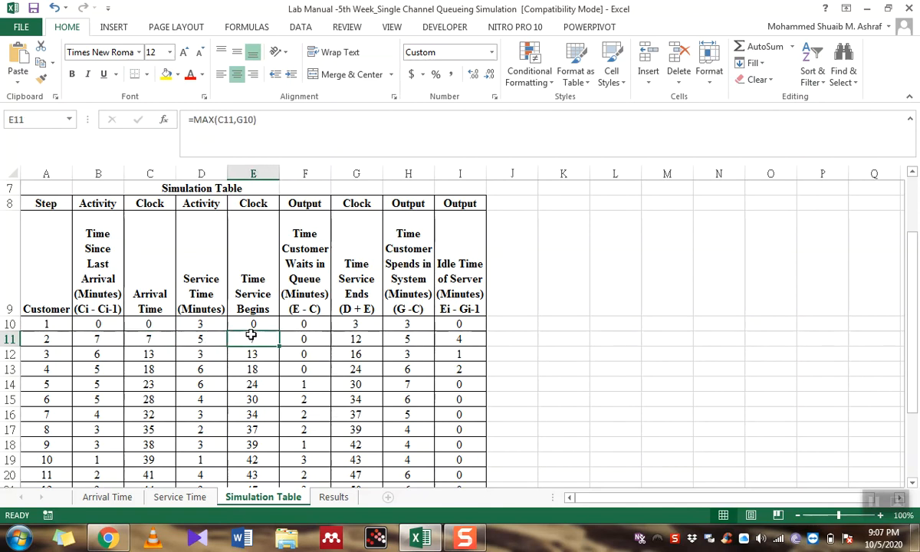
{"action": "left_click", "coordinate": [449, 342]}
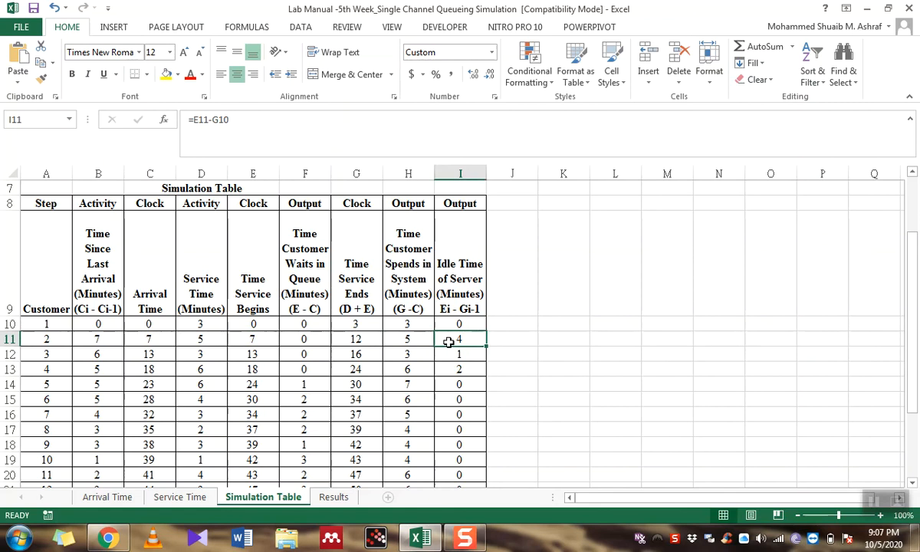
{"action": "left_click", "coordinate": [358, 325]}
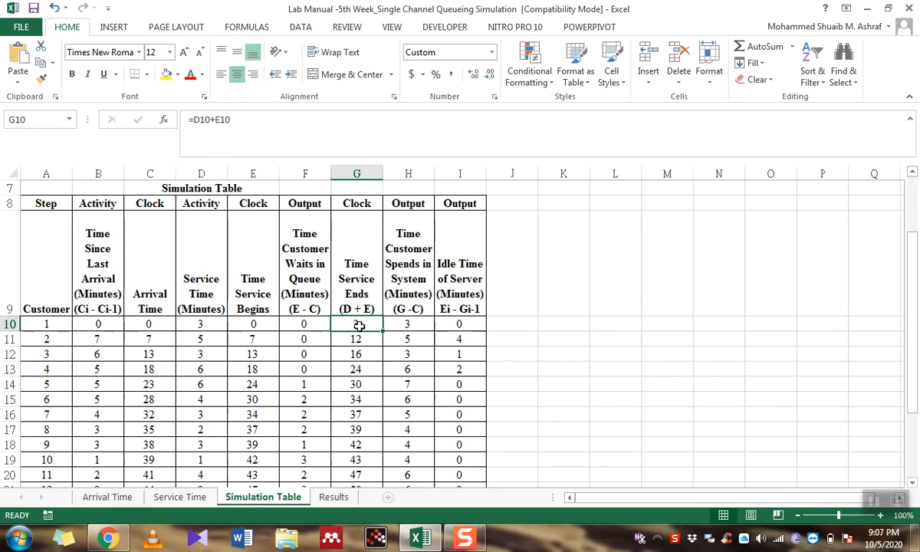
{"action": "left_click", "coordinate": [258, 338]}
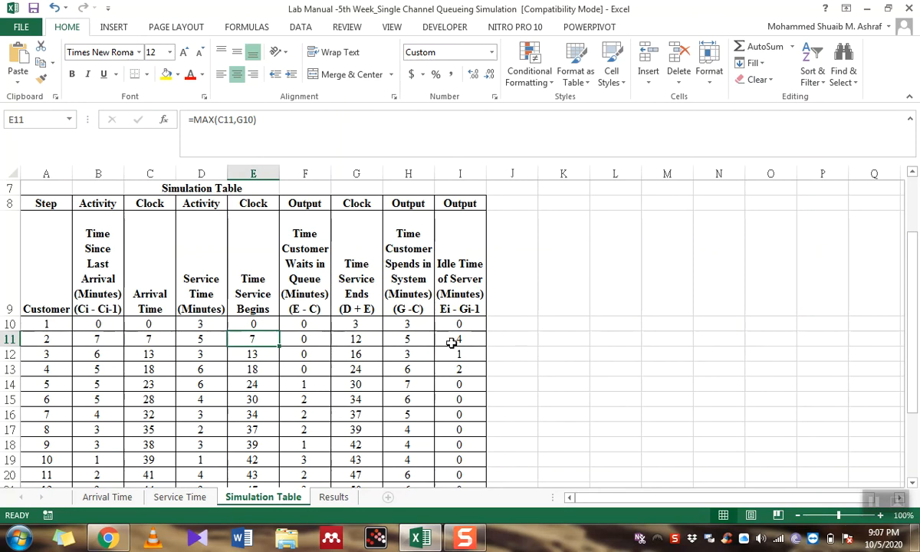
{"action": "left_click", "coordinate": [350, 339]}
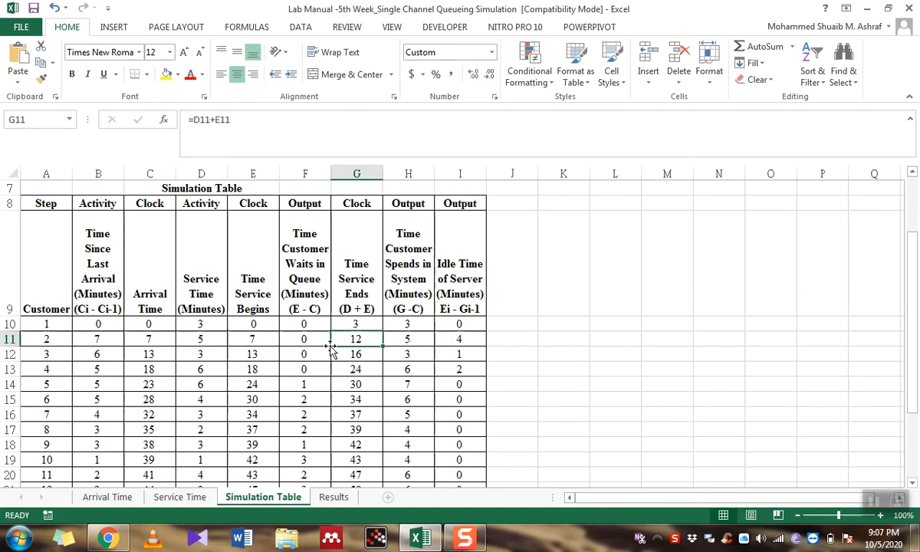
{"action": "left_click", "coordinate": [270, 354]}
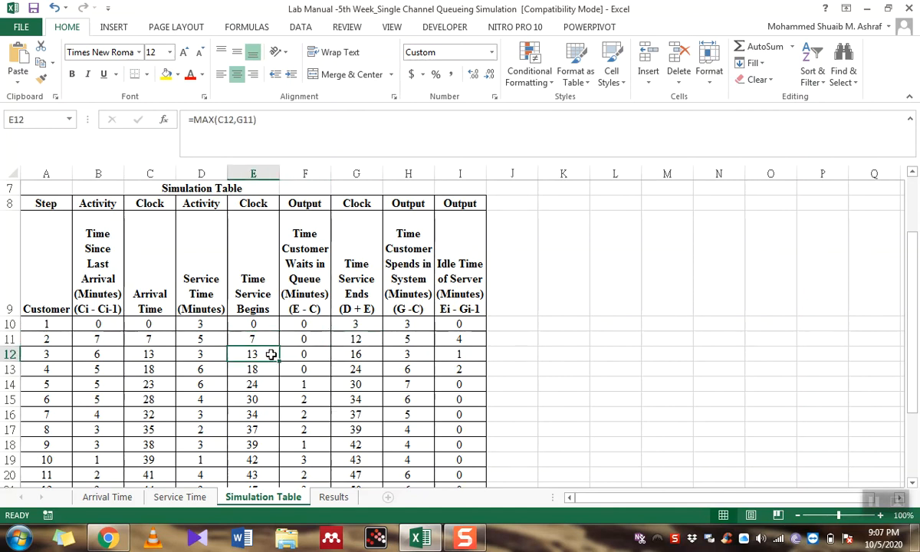
{"action": "left_click", "coordinate": [447, 354]}
Enter the server idle time formula =E11-G10 in I11 and fill it down to I29
{"action": "left_click", "coordinate": [454, 339]}
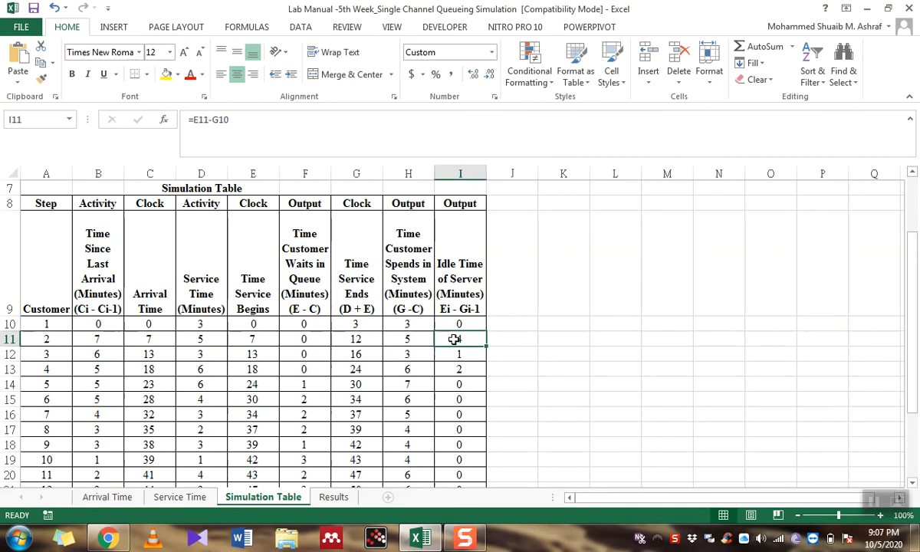
{"action": "type", "text": "="}
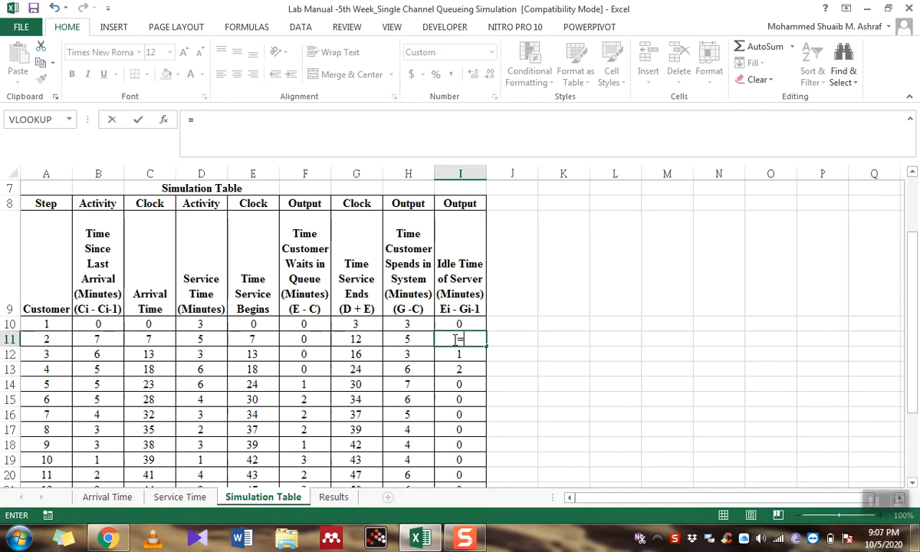
{"action": "left_click", "coordinate": [258, 339]}
{"action": "type", "text": "-"}
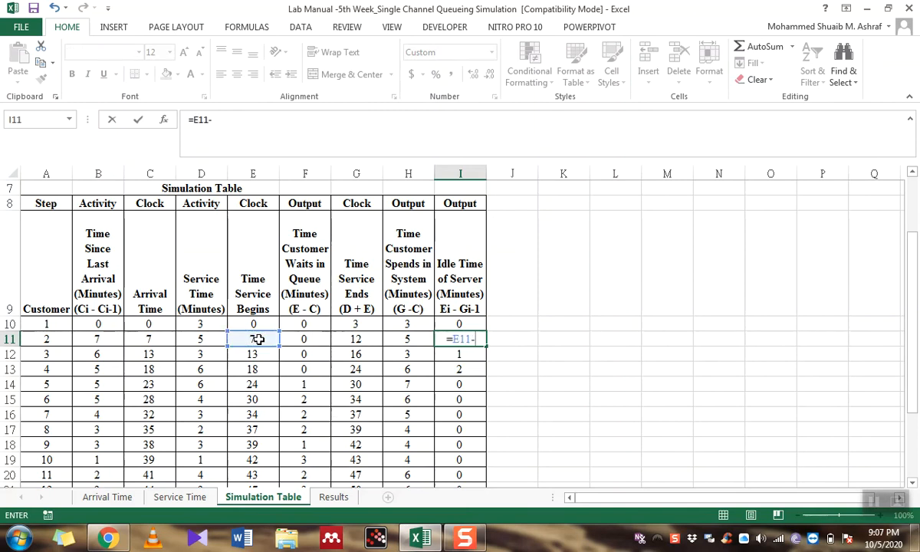
{"action": "left_click", "coordinate": [357, 322]}
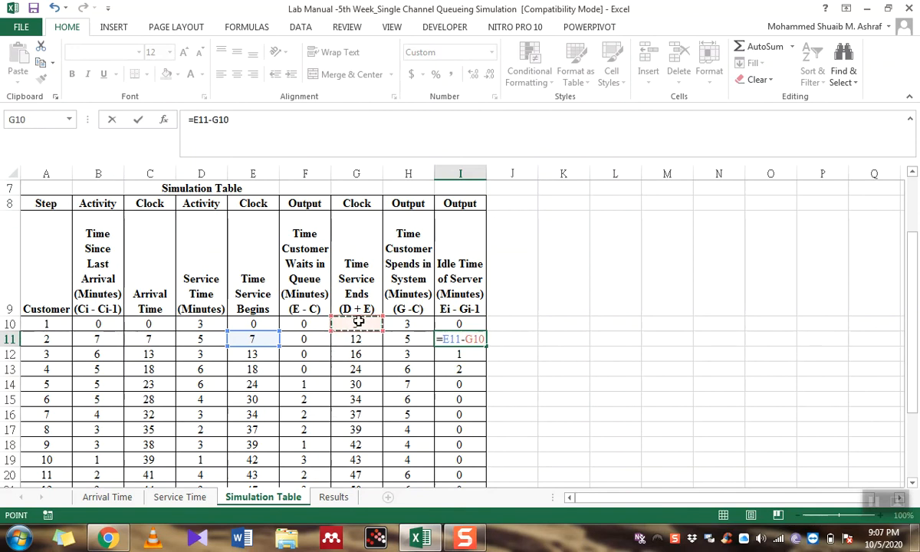
{"action": "key", "text": "Return"}
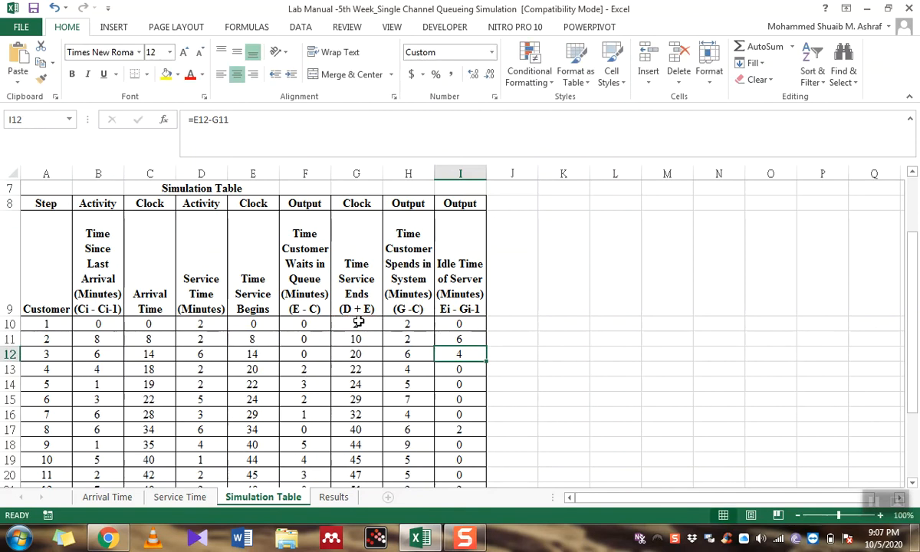
{"action": "left_click", "coordinate": [481, 339]}
{"action": "left_click_drag", "start_coordinate": [486, 346], "coordinate": [469, 431]}
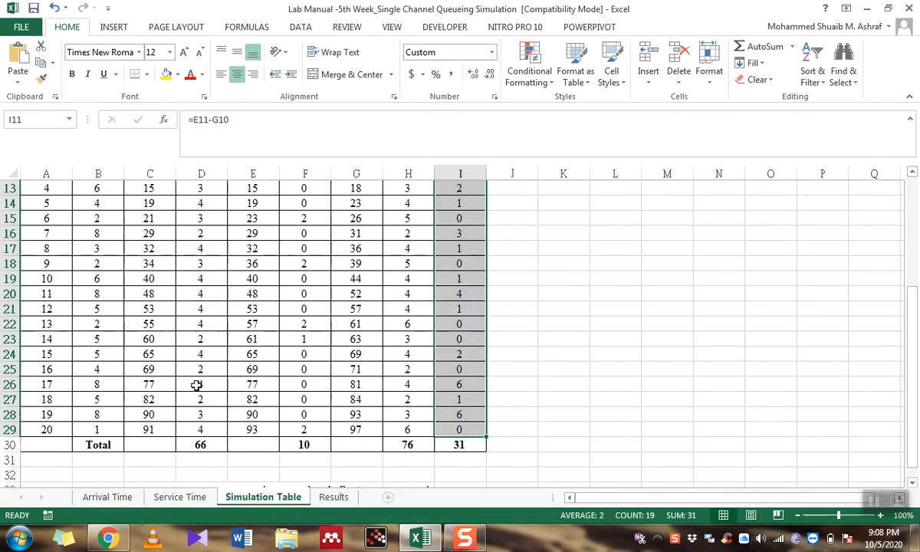
Examine the SUM formulas in the Total row for service time, waiting time, time in system and server idle time
{"action": "scroll", "coordinate": [197, 385], "scroll_direction": "down", "scroll_amount": 1}
{"action": "left_click_drag", "start_coordinate": [55, 398], "coordinate": [463, 400]}
{"action": "left_click", "coordinate": [406, 415]}
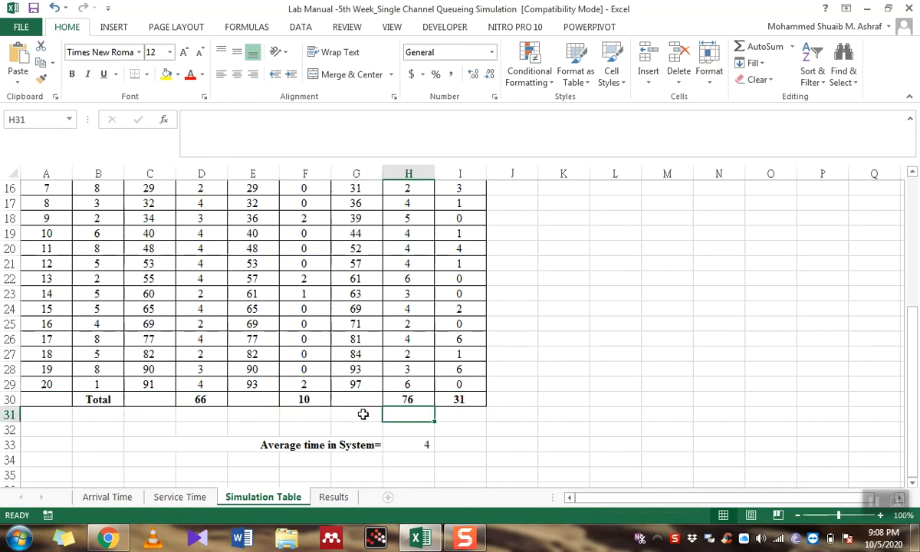
{"action": "left_click", "coordinate": [113, 400]}
{"action": "left_click", "coordinate": [200, 398]}
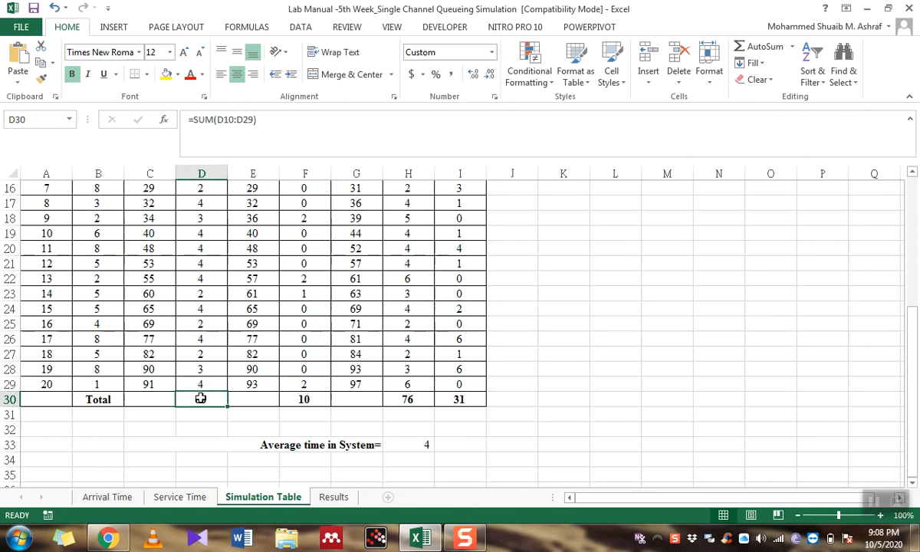
{"action": "left_click", "coordinate": [306, 400]}
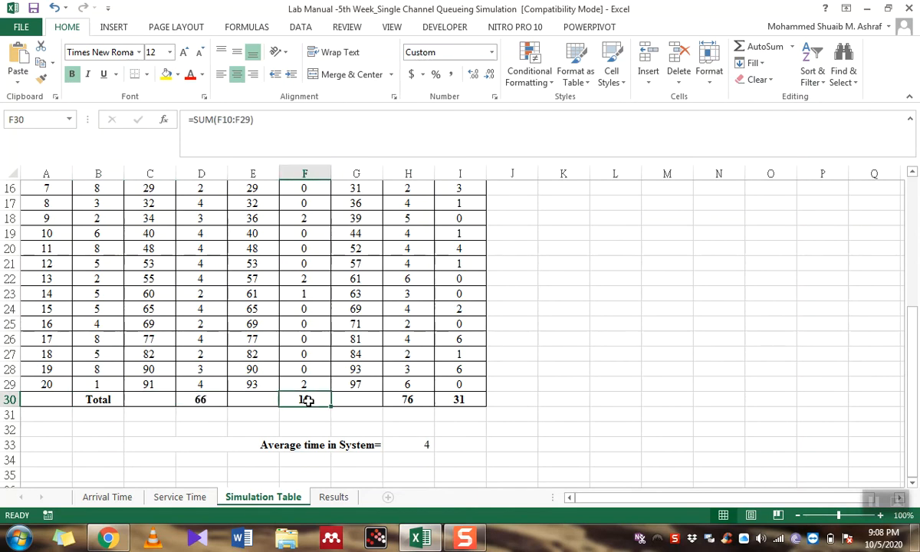
{"action": "left_click", "coordinate": [407, 399]}
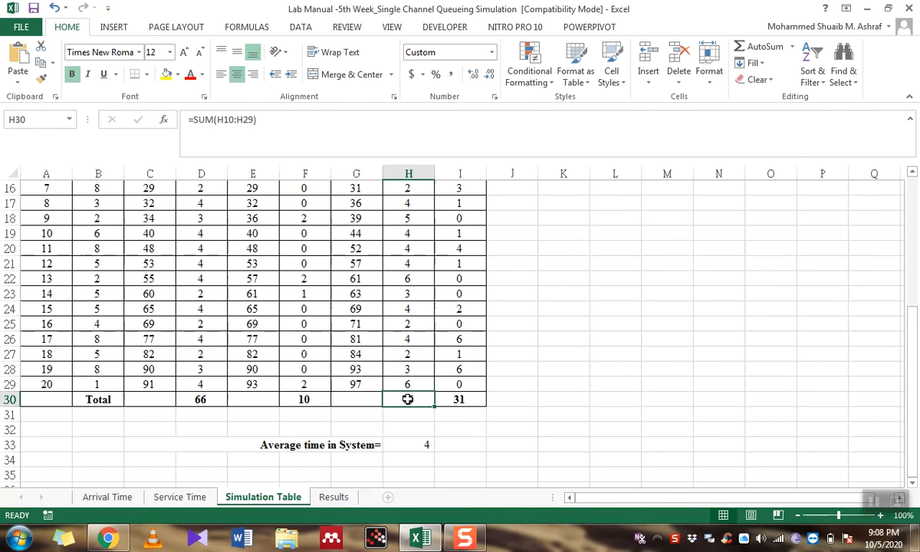
{"action": "left_click", "coordinate": [459, 398]}
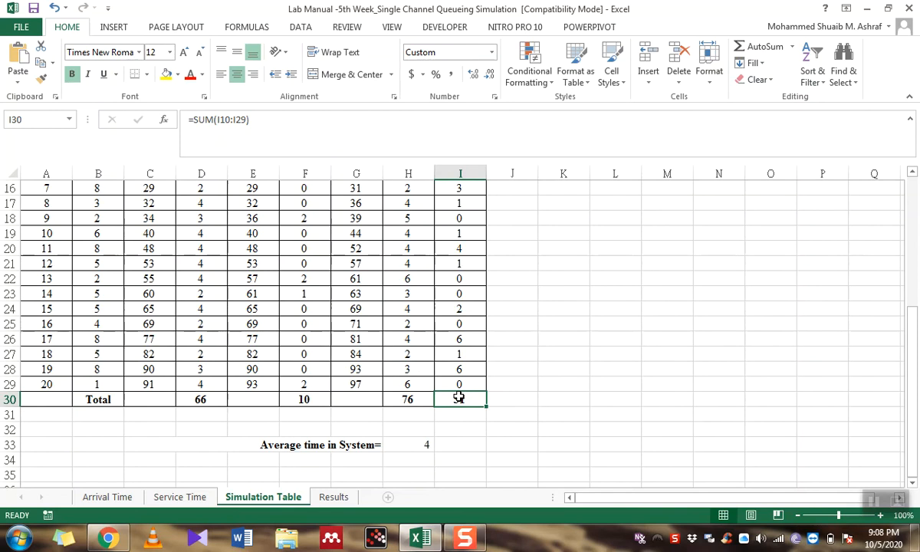
Examine the average time in system formula in H33 and the range H10:H29 that it averages
{"action": "left_click", "coordinate": [284, 444]}
{"action": "left_click", "coordinate": [428, 446]}
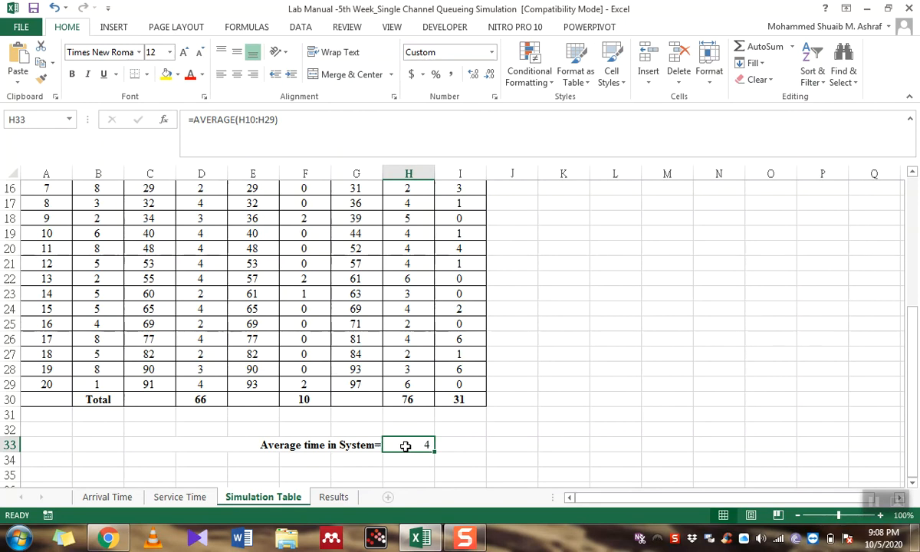
{"action": "scroll", "coordinate": [400, 425], "scroll_direction": "up", "scroll_amount": 5}
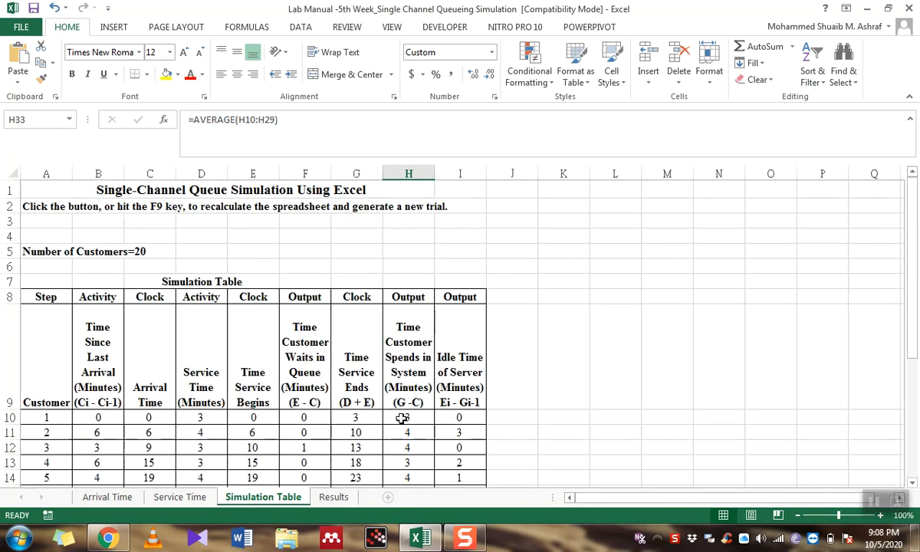
{"action": "left_click_drag", "start_coordinate": [402, 418], "coordinate": [392, 443]}
{"action": "scroll", "coordinate": [392, 443], "scroll_direction": "down", "scroll_amount": 3}
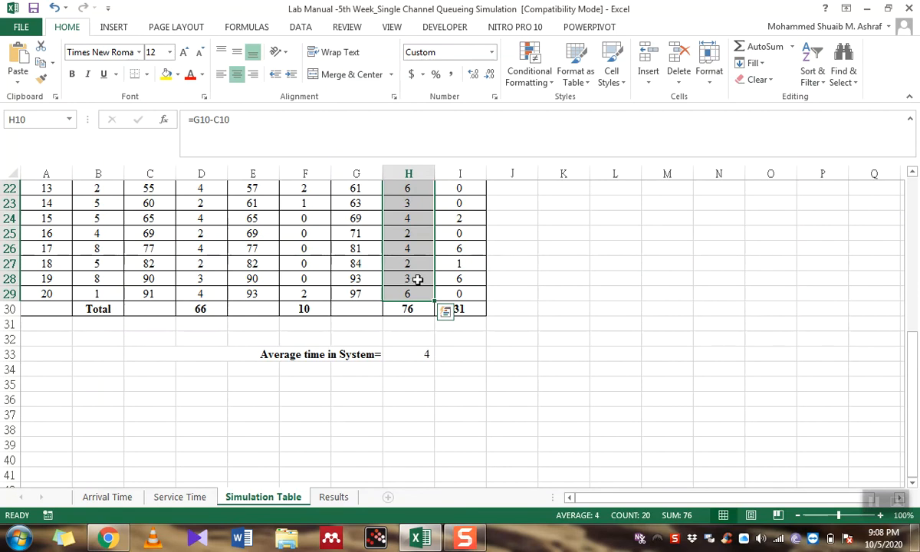
{"action": "left_click", "coordinate": [420, 353]}
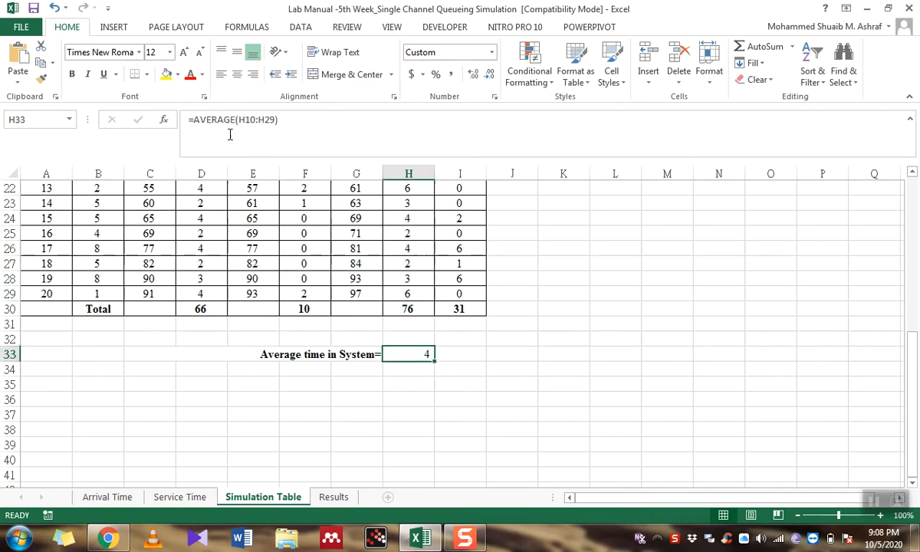
Look over the Results, Arrival Time and Service Time sheets and return to the Simulation Table sheet
{"action": "left_click", "coordinate": [330, 498]}
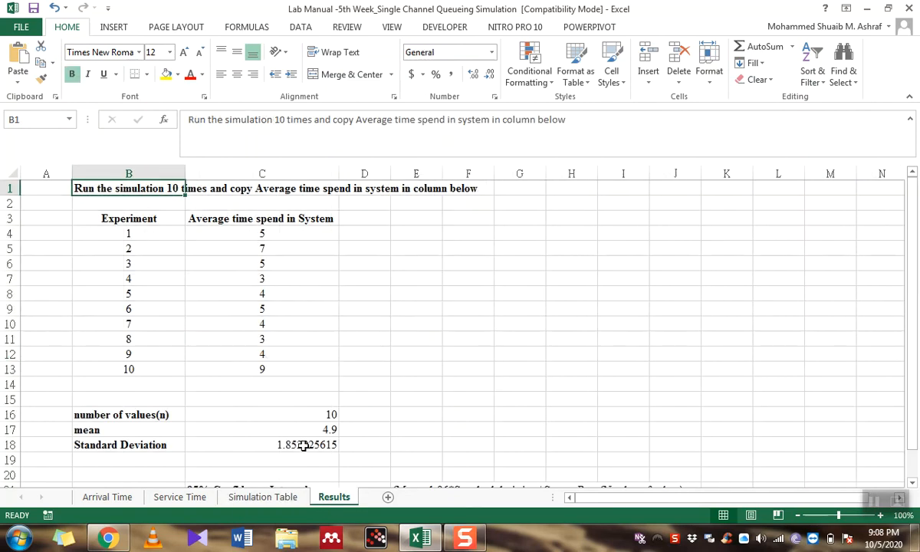
{"action": "left_click", "coordinate": [184, 497]}
{"action": "left_click", "coordinate": [124, 498]}
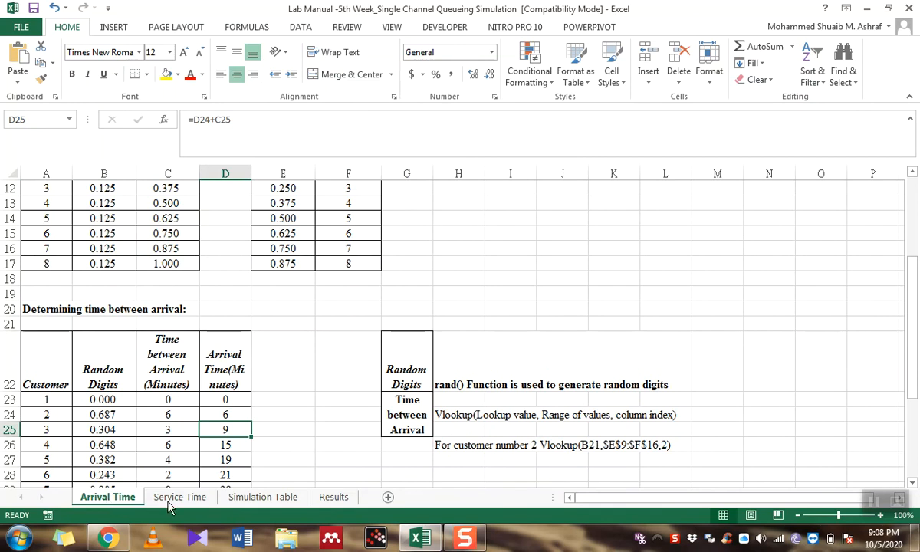
{"action": "left_click", "coordinate": [181, 498]}
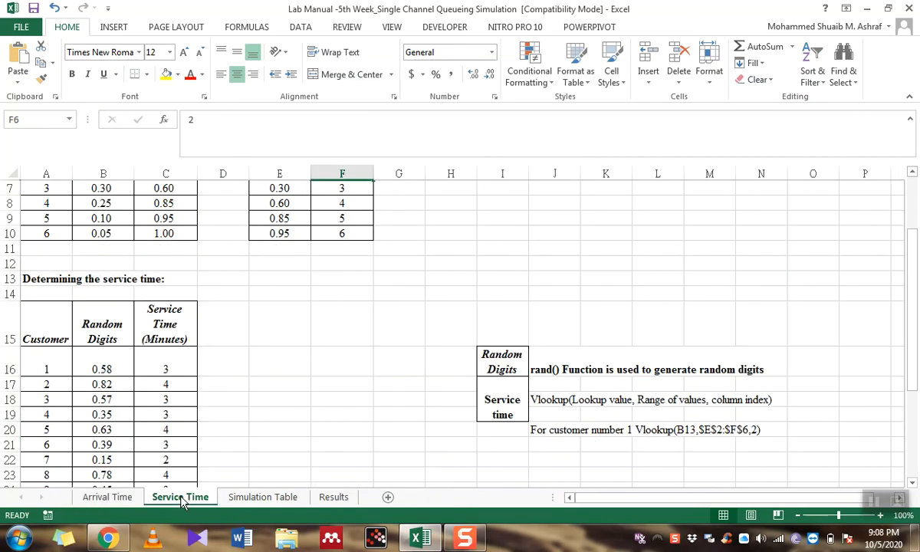
{"action": "left_click", "coordinate": [240, 498]}
{"action": "scroll", "coordinate": [254, 451], "scroll_direction": "up", "scroll_amount": 6}
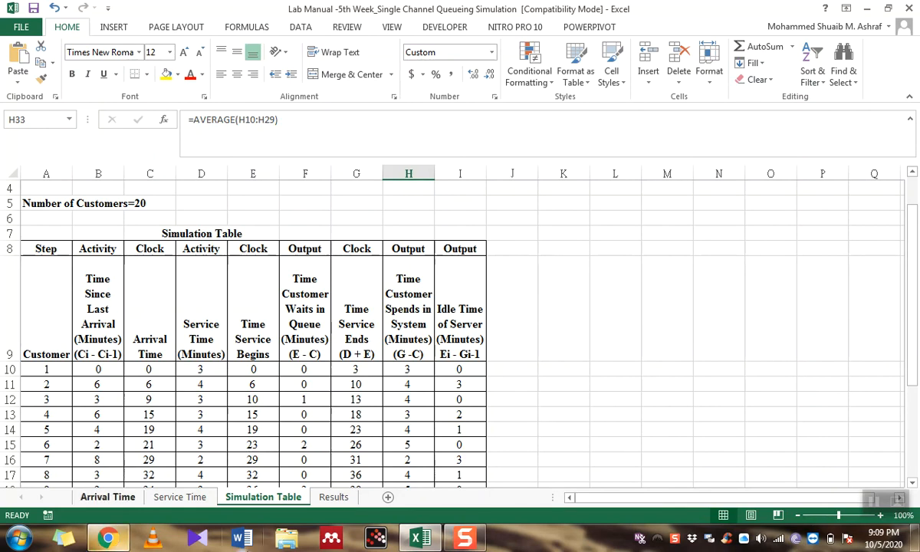
{"action": "left_click", "coordinate": [588, 539]}
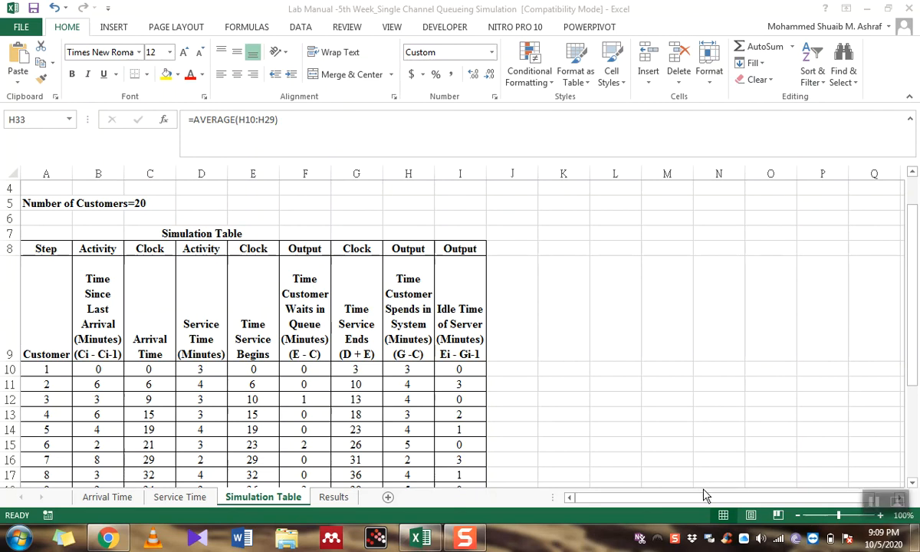
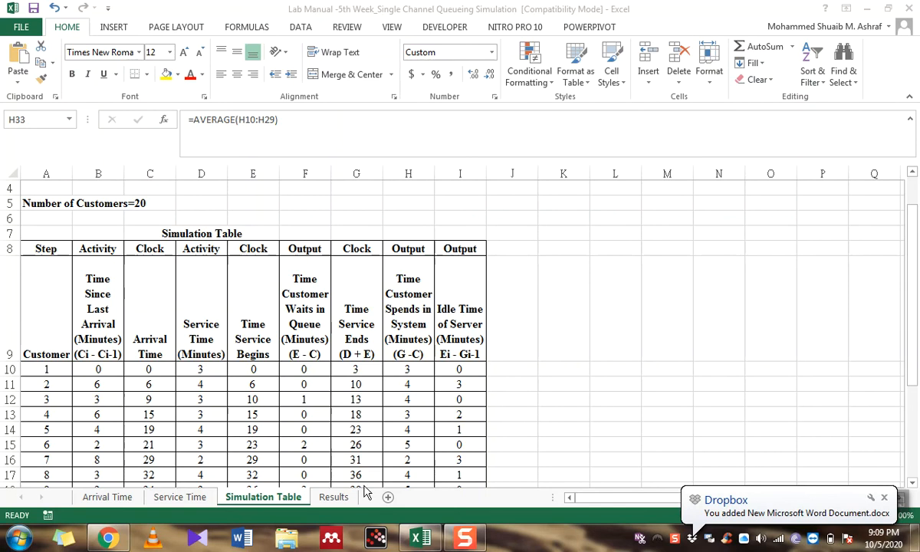
Examine the ten experiments and their average time spent in system column on the Results sheet
{"action": "left_click", "coordinate": [326, 498]}
{"action": "left_click_drag", "start_coordinate": [120, 233], "coordinate": [110, 363]}
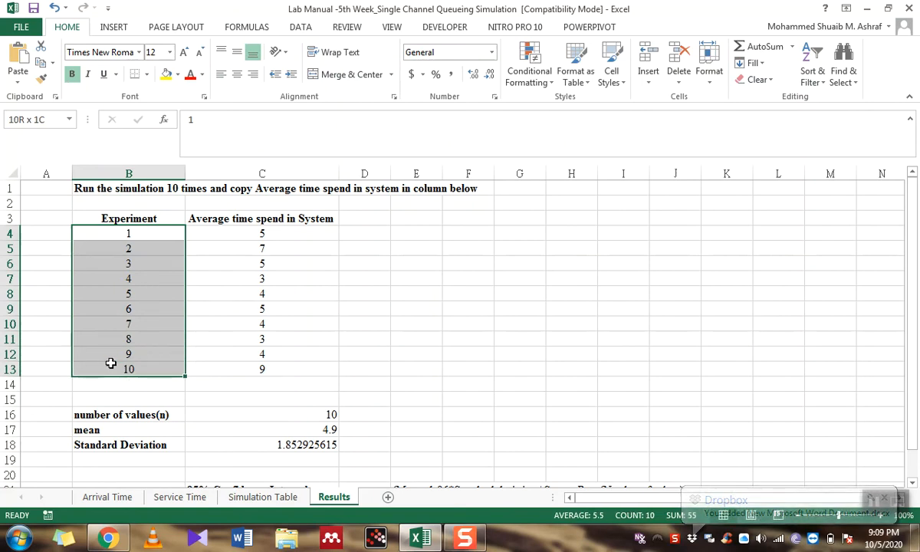
{"action": "left_click", "coordinate": [111, 363]}
{"action": "left_click", "coordinate": [121, 236]}
{"action": "left_click", "coordinate": [124, 250]}
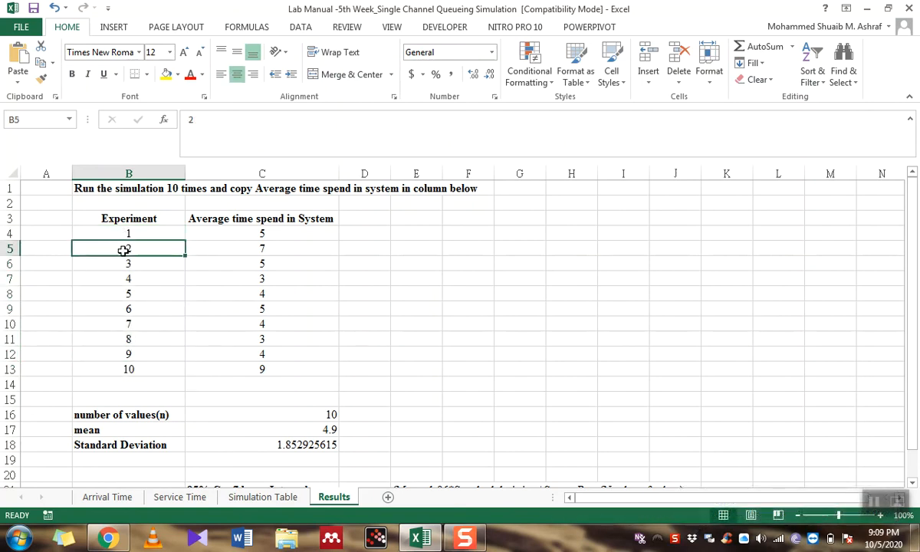
{"action": "left_click", "coordinate": [119, 368]}
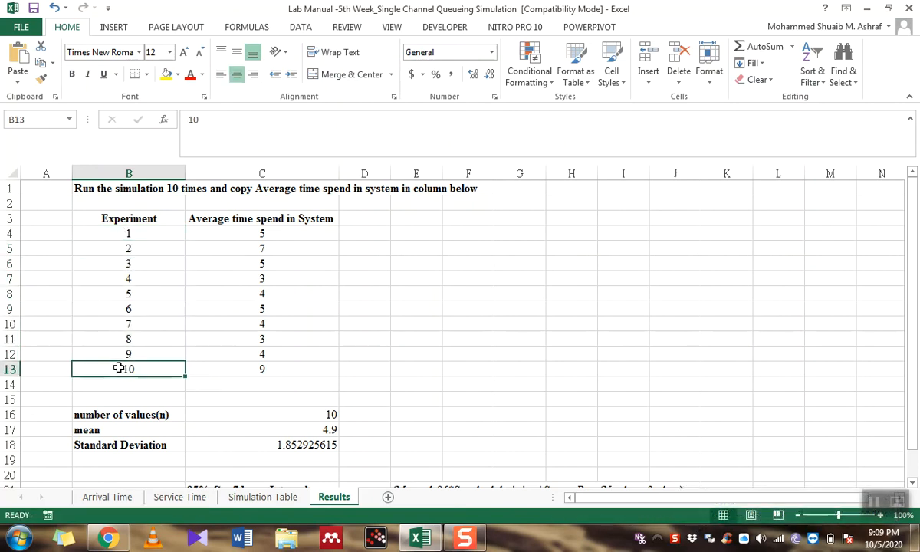
{"action": "left_click", "coordinate": [196, 217]}
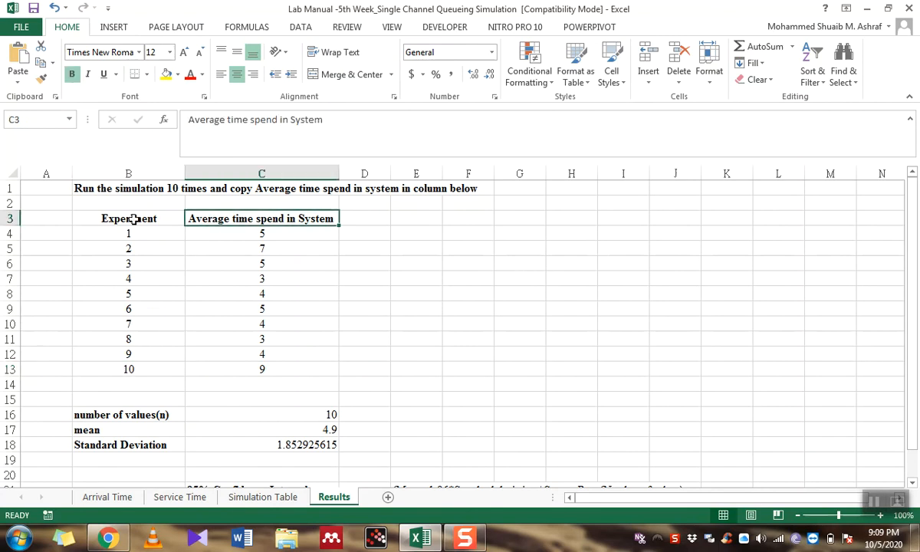
{"action": "left_click", "coordinate": [106, 233]}
{"action": "left_click", "coordinate": [250, 232]}
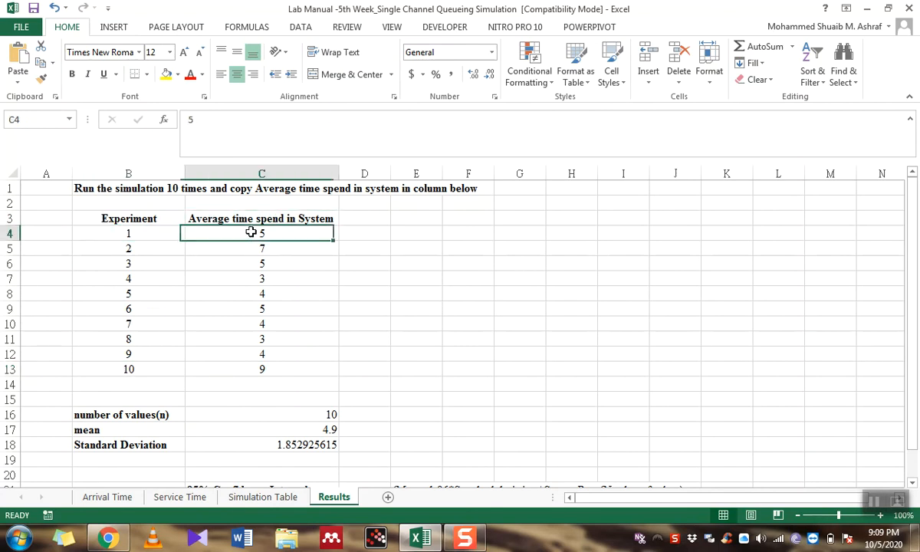
Recalculate the Simulation Table sheet twice to generate new trials for the average time in system in H33
{"action": "left_click", "coordinate": [240, 498]}
{"action": "scroll", "coordinate": [330, 414], "scroll_direction": "down", "scroll_amount": 5}
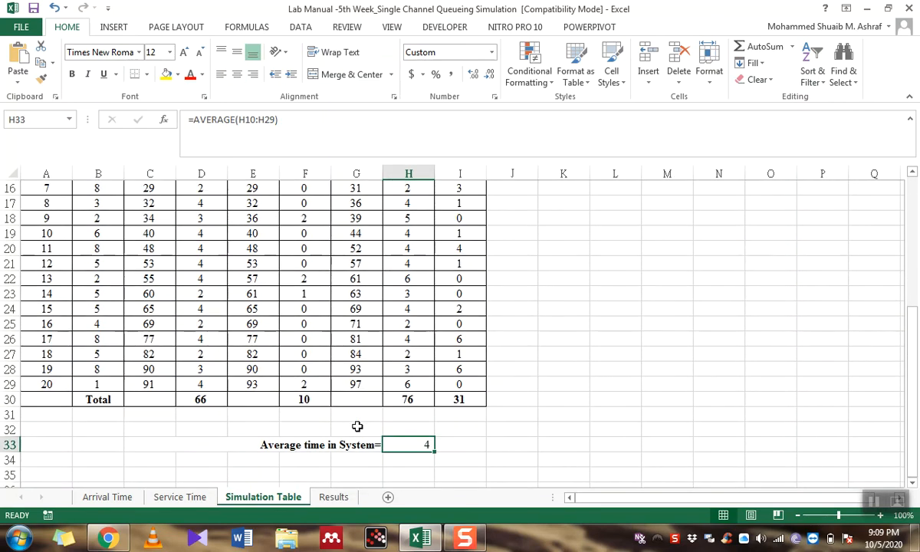
{"action": "key", "text": "F9"}
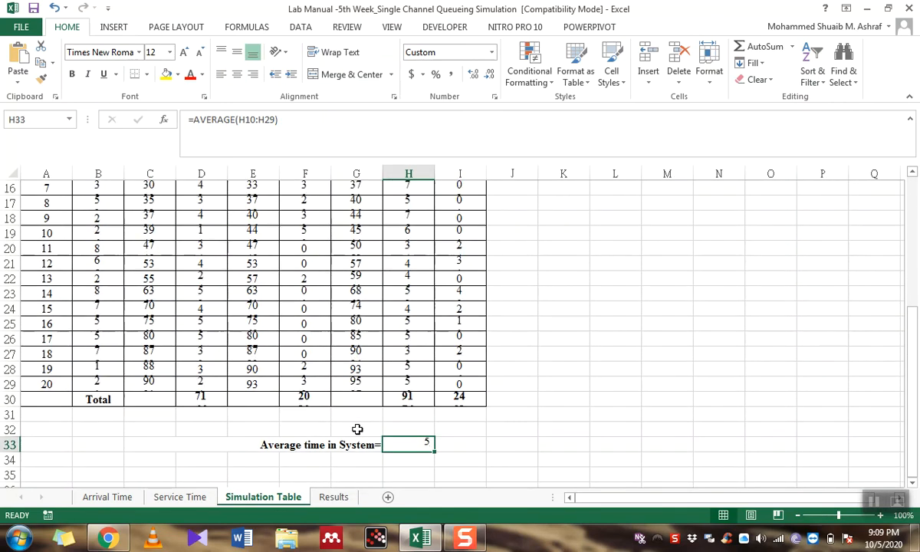
{"action": "key", "text": "F9"}
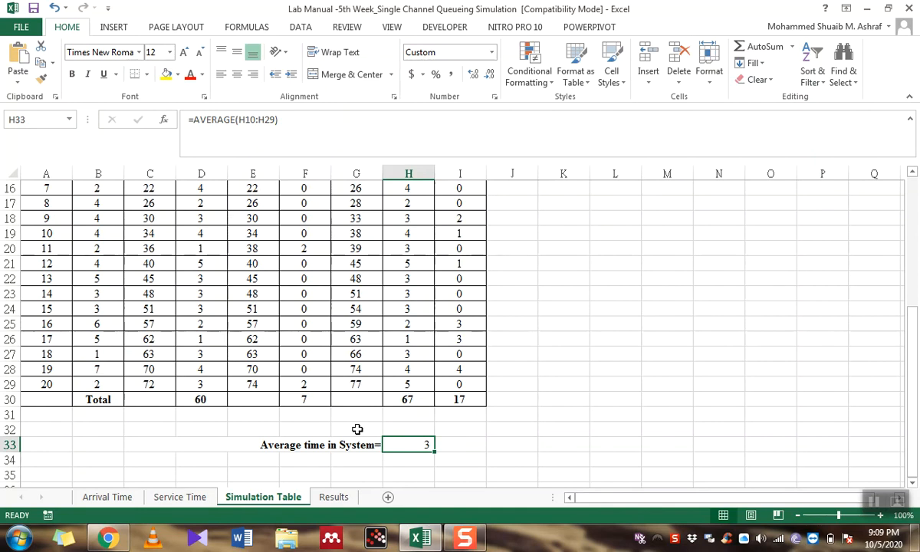
Recalculate the Simulation Table sheet six more times to generate further trials for the average time in system in H33
{"action": "key", "text": "F9"}
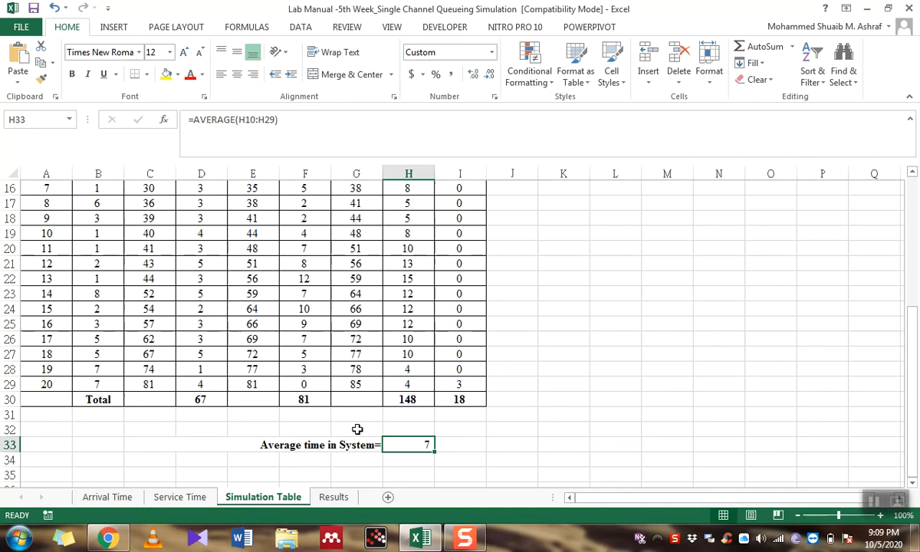
{"action": "key", "text": "F9"}
{"action": "key", "text": "F9"}
{"action": "key", "text": "F9"}
{"action": "key", "text": "F9"}
{"action": "key", "text": "F9"}
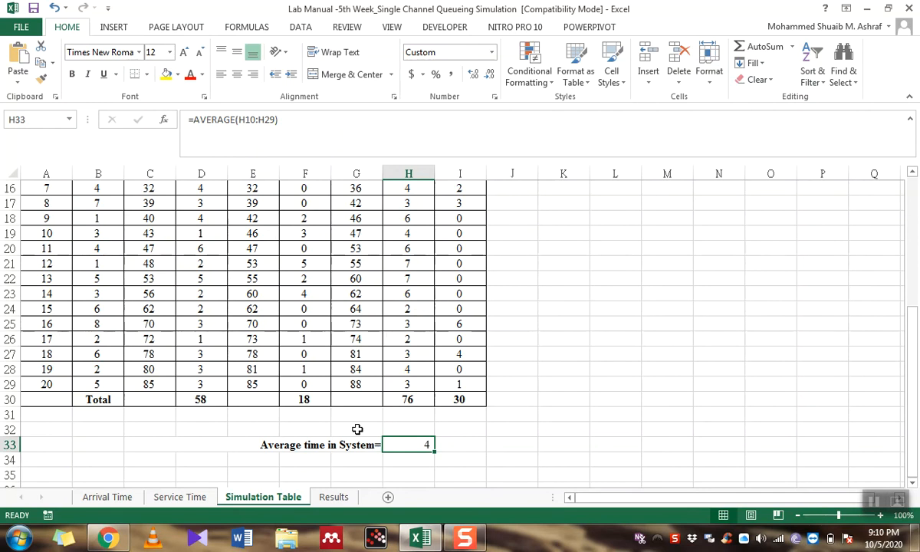
On the Results sheet, examine the ten experiment values in C4:C13 and the number of values, mean and standard deviation in C16:C18
{"action": "left_click", "coordinate": [334, 497]}
{"action": "left_click_drag", "start_coordinate": [239, 227], "coordinate": [250, 378]}
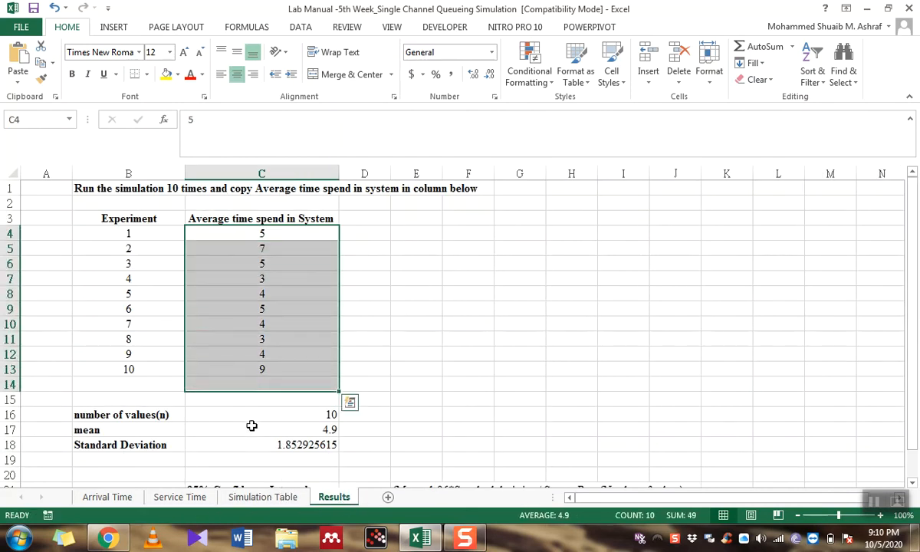
{"action": "left_click", "coordinate": [276, 415]}
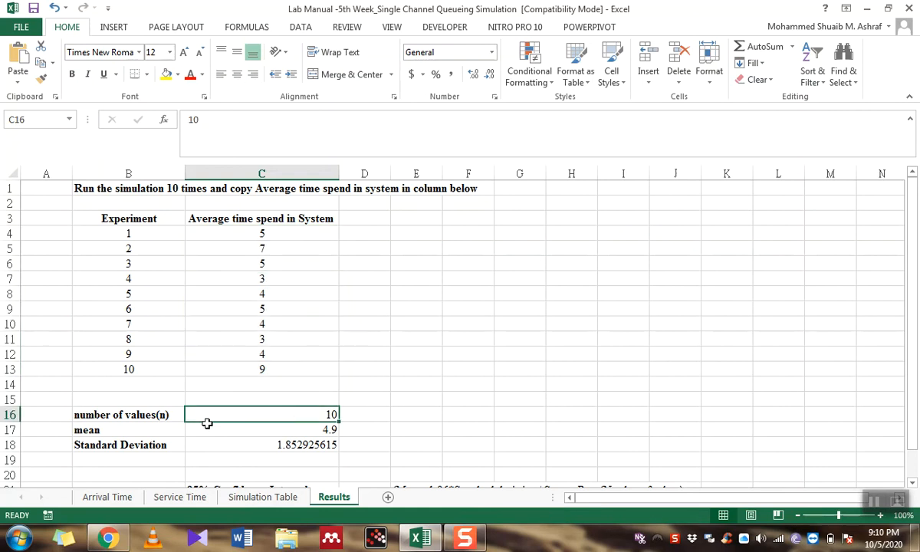
{"action": "left_click", "coordinate": [308, 427]}
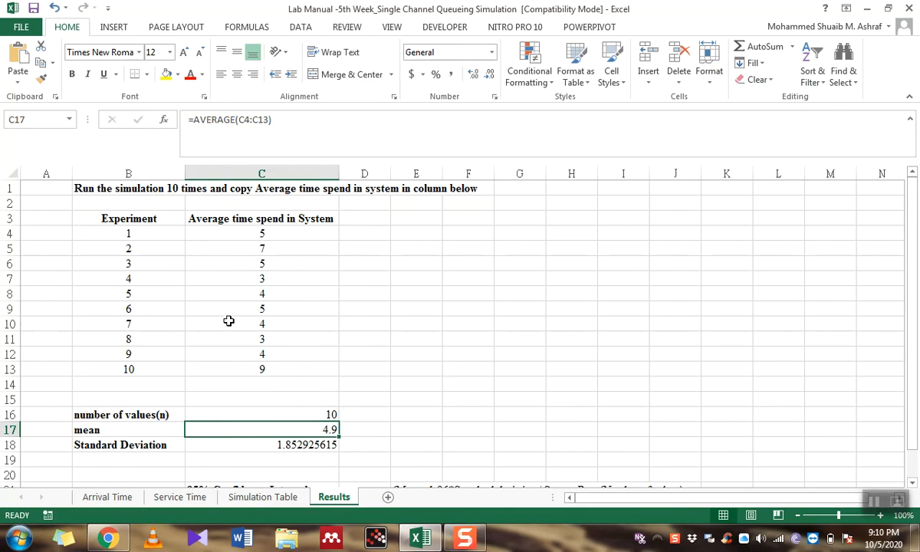
{"action": "left_click", "coordinate": [252, 232]}
{"action": "left_click_drag", "start_coordinate": [252, 231], "coordinate": [265, 364]}
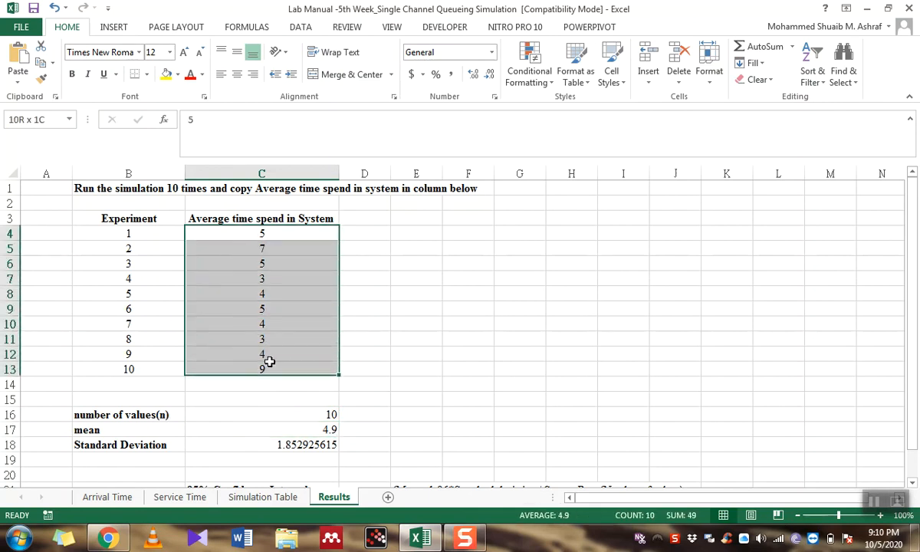
{"action": "left_click", "coordinate": [294, 429]}
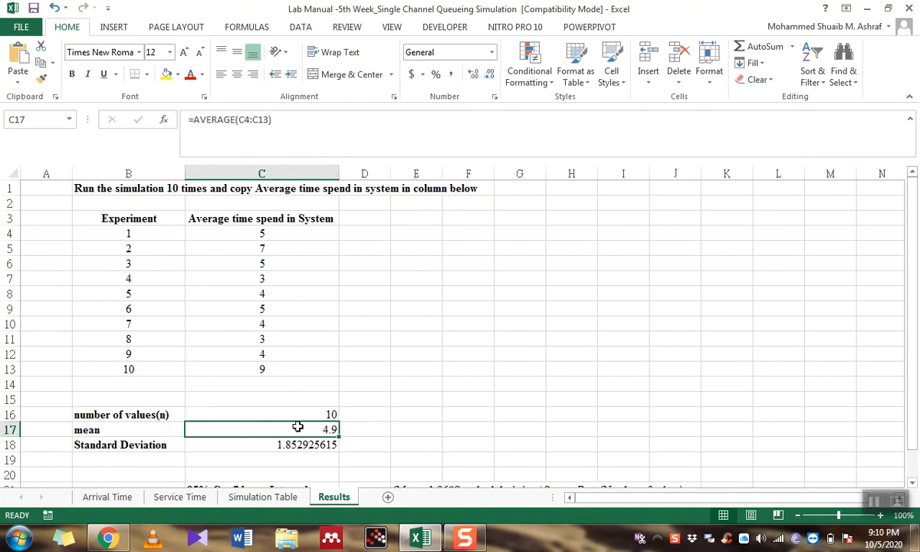
{"action": "left_click", "coordinate": [301, 445]}
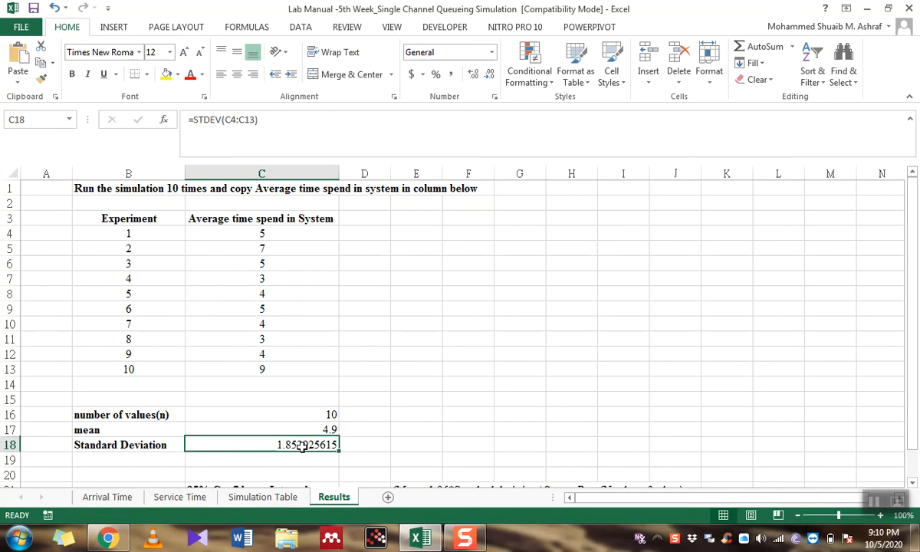
Examine the 95% Confidence Interval section, including the written formula in row 21 and the calculation in E22
{"action": "scroll", "coordinate": [302, 445], "scroll_direction": "down", "scroll_amount": 1}
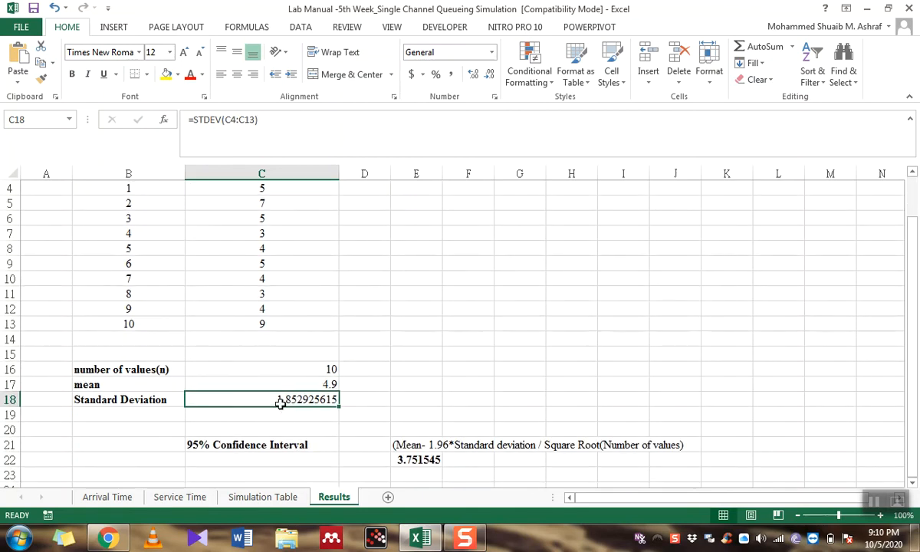
{"action": "left_click", "coordinate": [267, 446]}
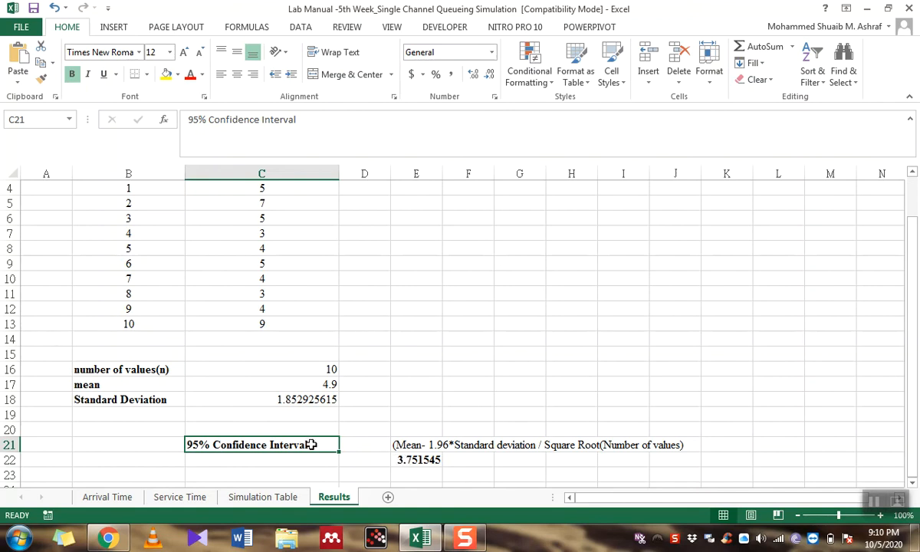
{"action": "left_click", "coordinate": [402, 459]}
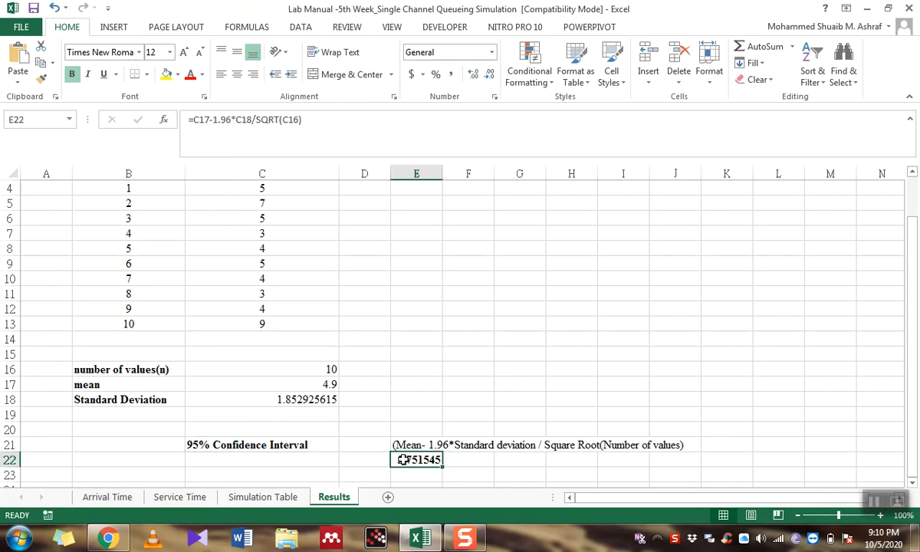
{"action": "left_click_drag", "start_coordinate": [407, 445], "coordinate": [660, 442]}
{"action": "key", "text": "Down"}
Review the Arrival Time, Service Time and Simulation Table sheets, and return to the Results sheet's experiments and confidence interval
{"action": "left_click", "coordinate": [109, 498]}
{"action": "scroll", "coordinate": [201, 448], "scroll_direction": "up", "scroll_amount": 4}
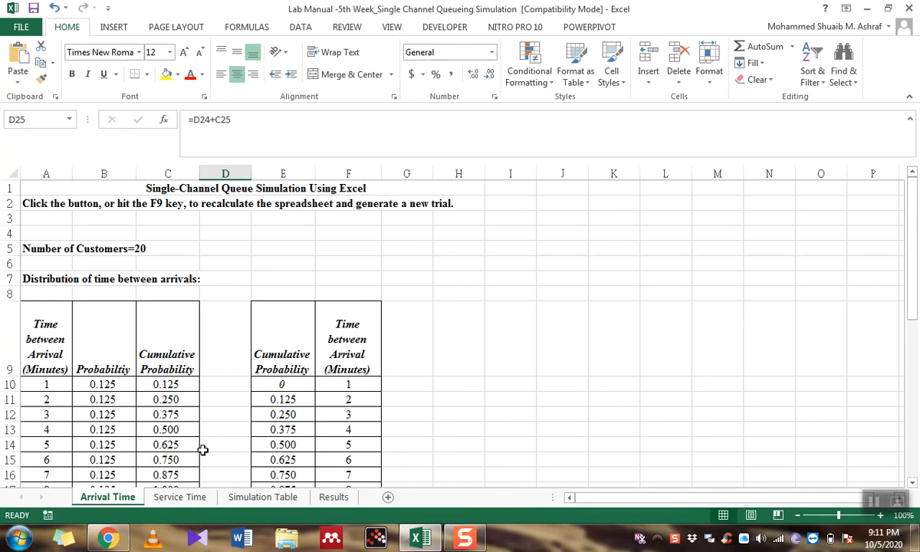
{"action": "left_click", "coordinate": [178, 496]}
{"action": "left_click", "coordinate": [268, 498]}
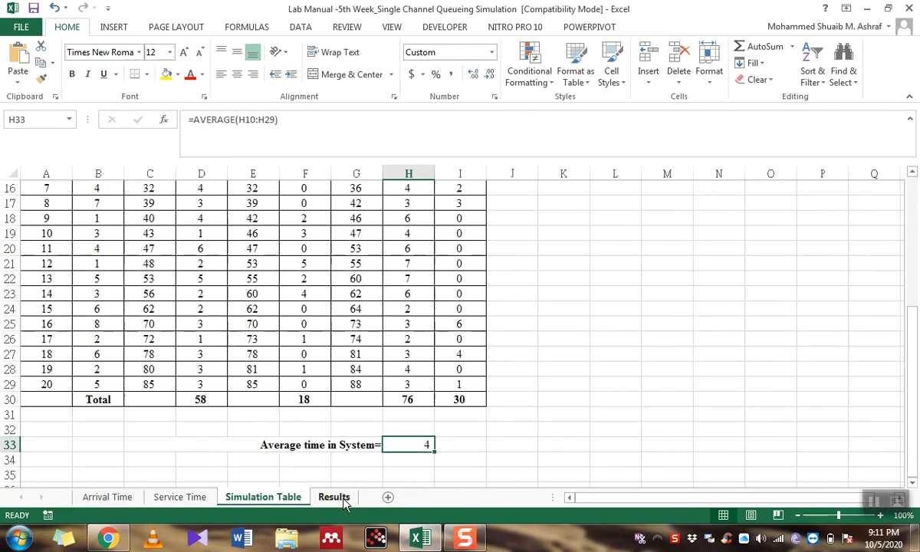
{"action": "left_click", "coordinate": [330, 495]}
{"action": "scroll", "coordinate": [349, 473], "scroll_direction": "up", "scroll_amount": 1}
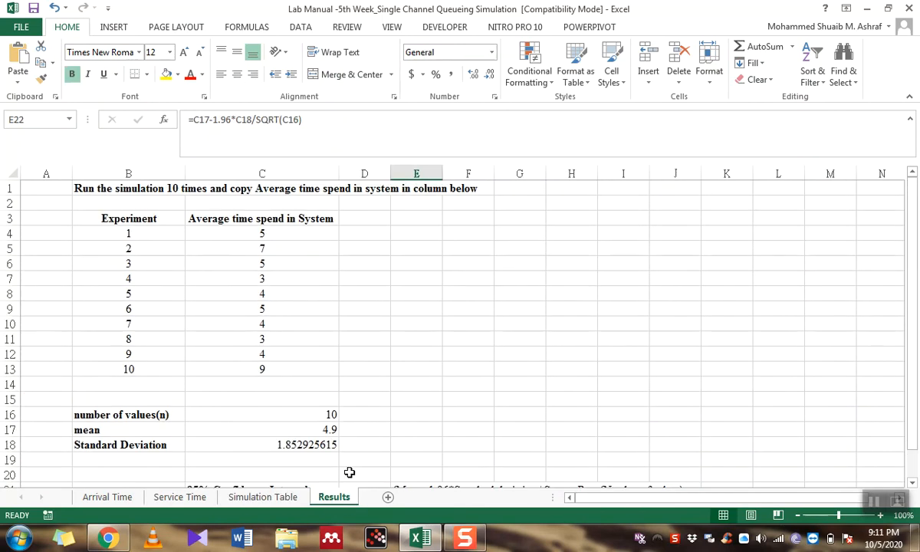
{"action": "scroll", "coordinate": [305, 446], "scroll_direction": "down", "scroll_amount": 3}
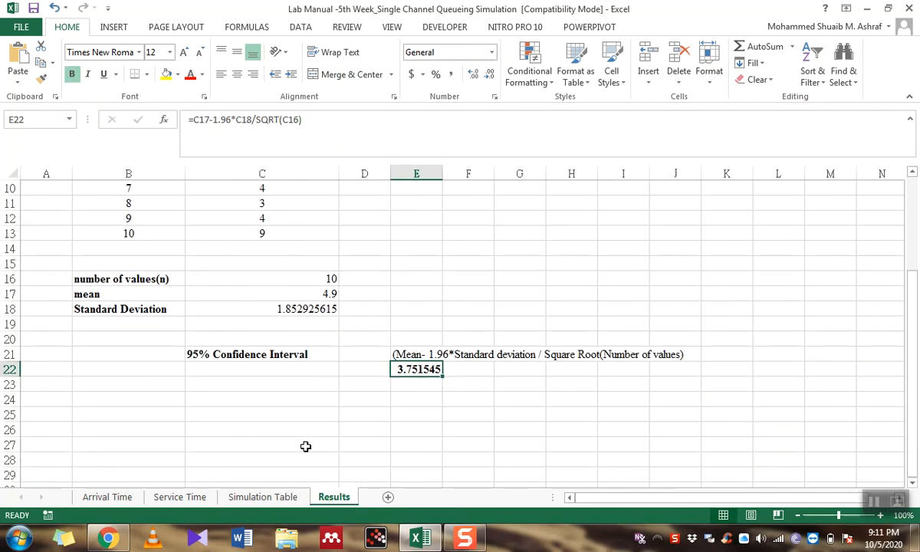